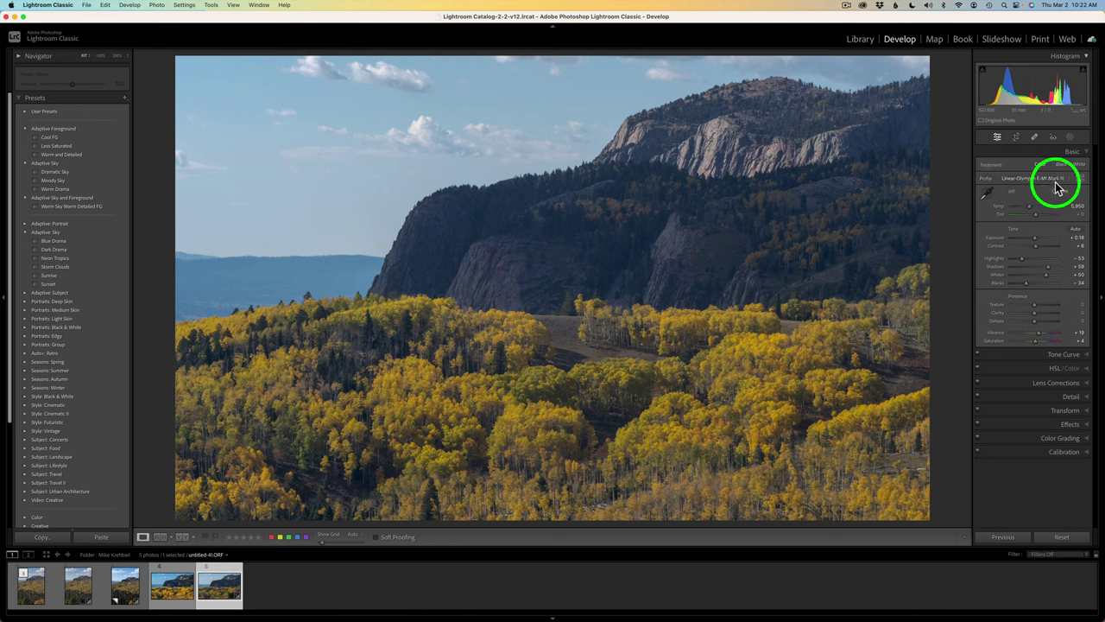
Review the photo's Lens Corrections and Detail settings in Lightroom Classic, then open the Crop tool
click(1056, 383)
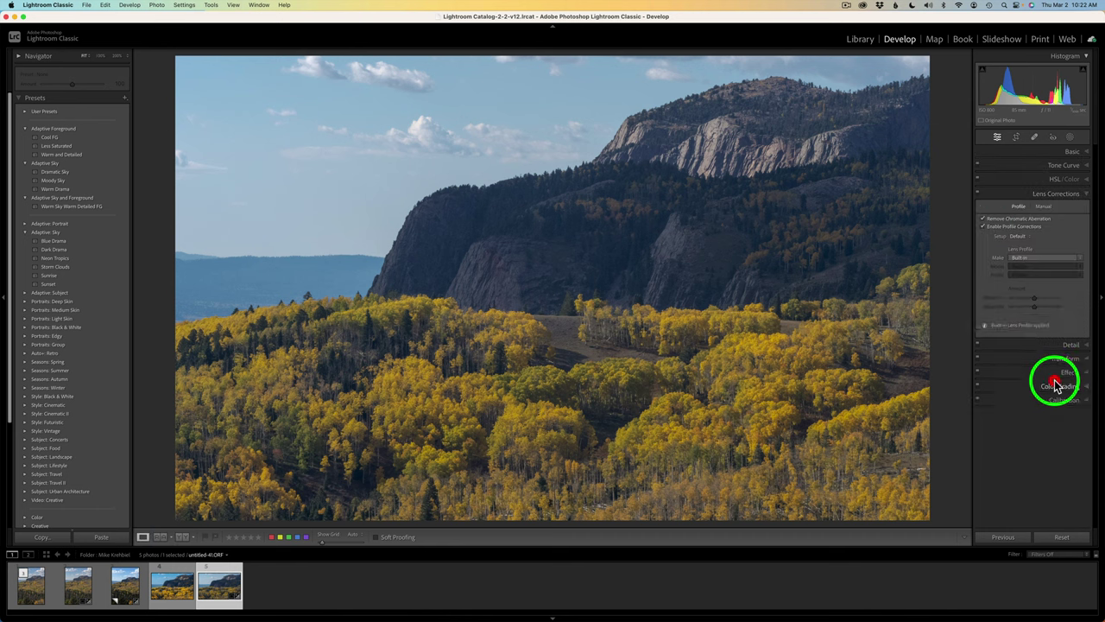
click(1043, 194)
click(1045, 207)
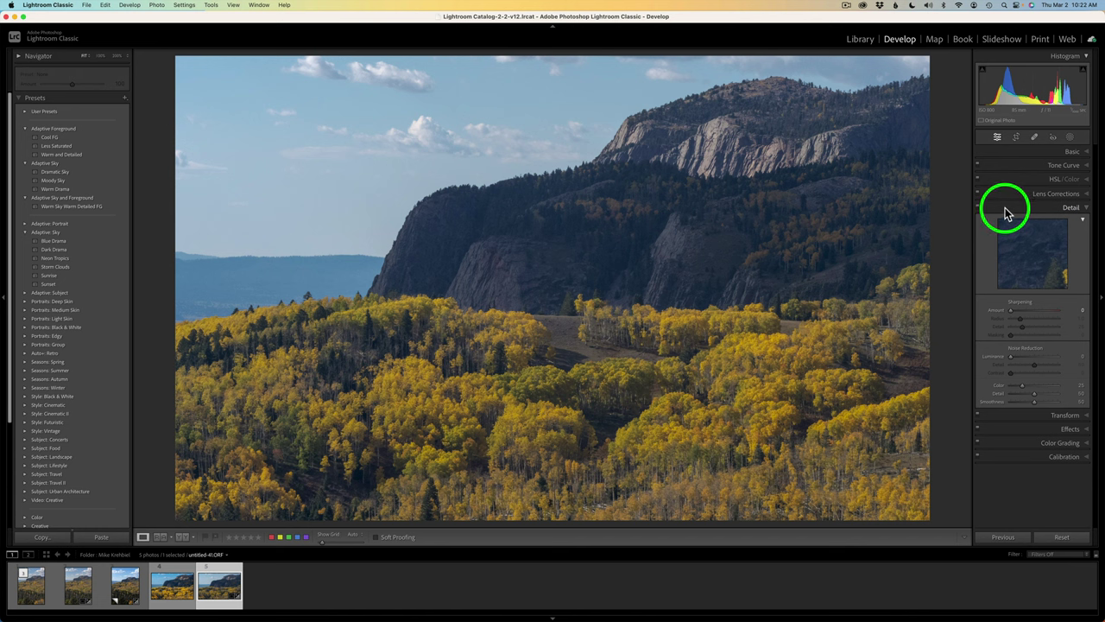
click(1006, 211)
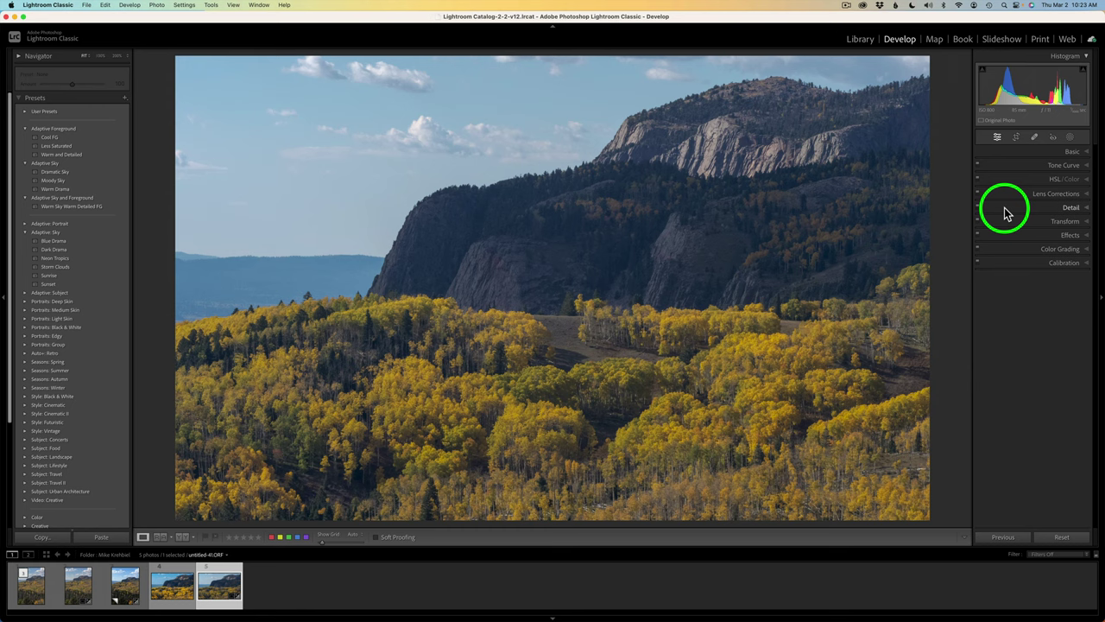
click(1017, 138)
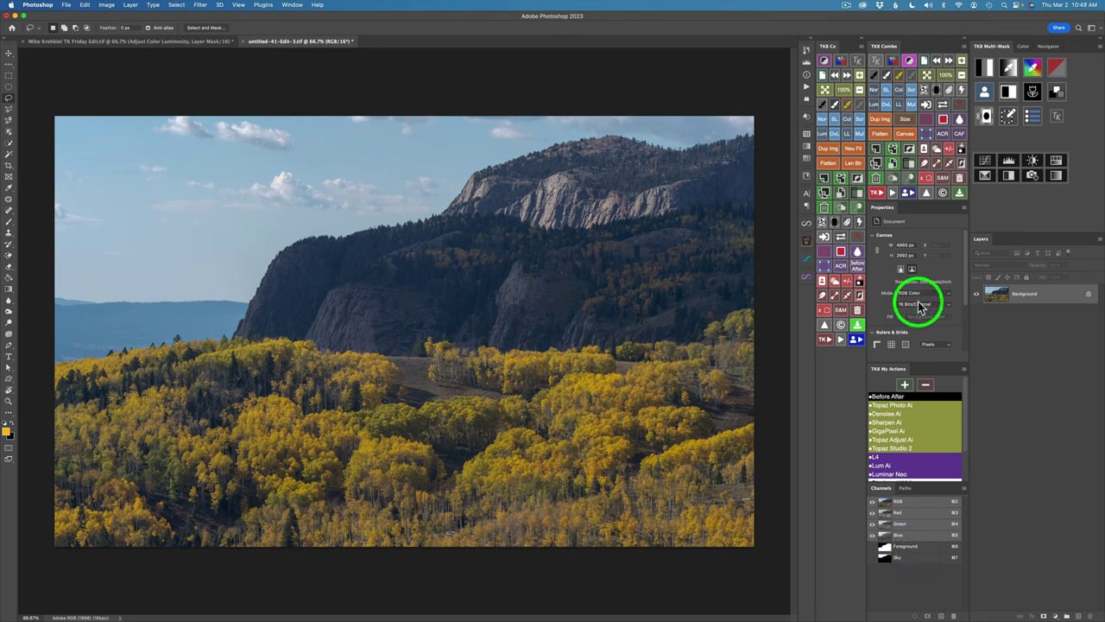
Switch to Photoshop, select the sky, and try saving the selection as a new channel named Sky
click(937, 149)
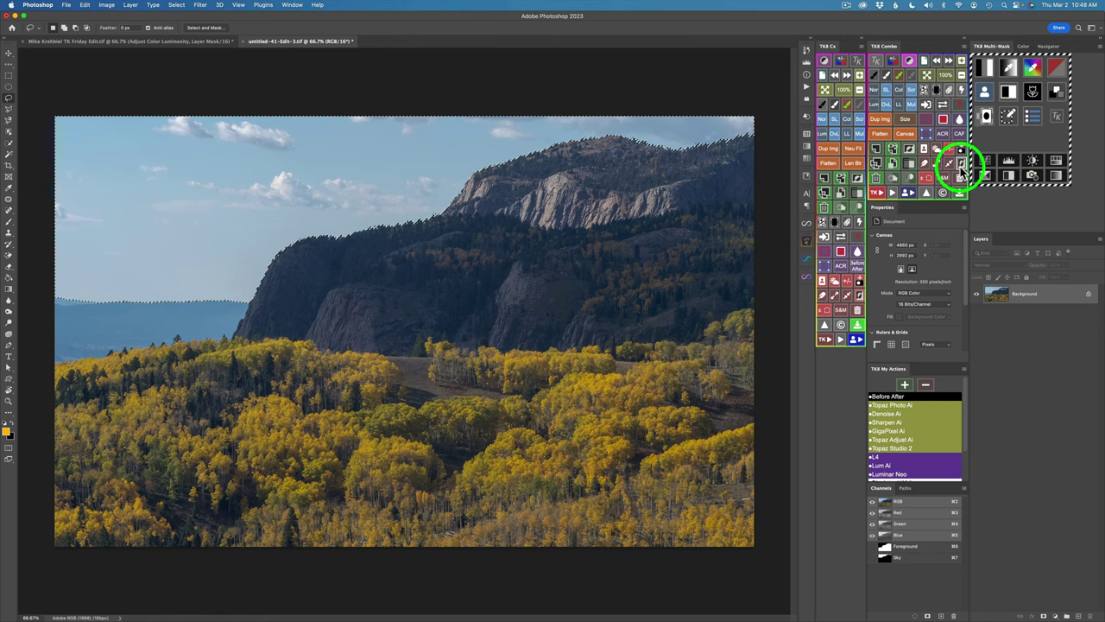
click(963, 148)
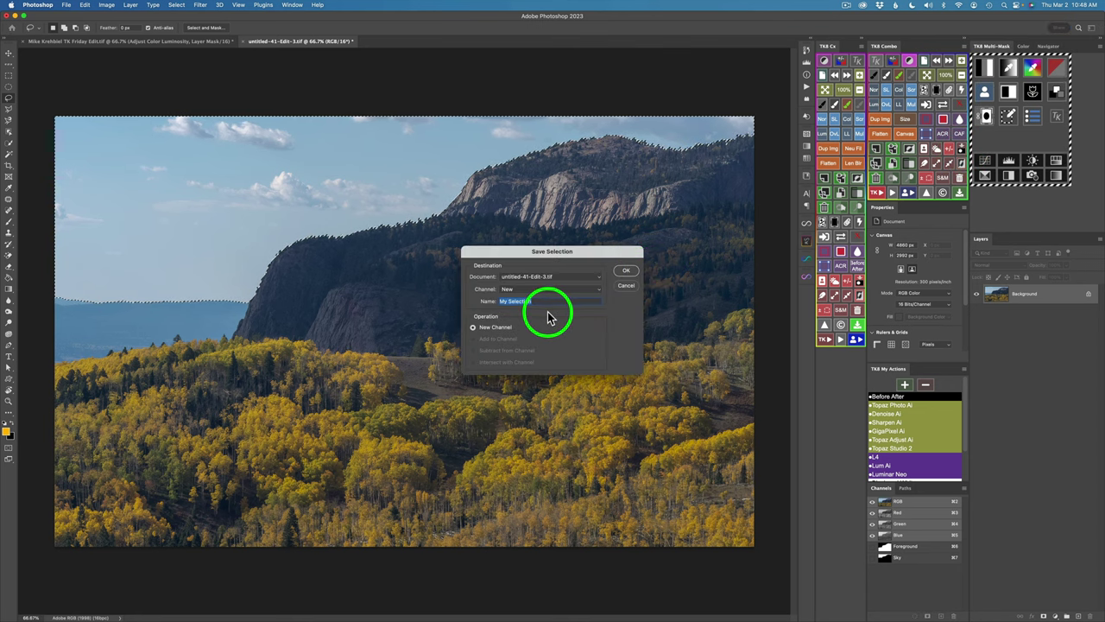
text(Sky)
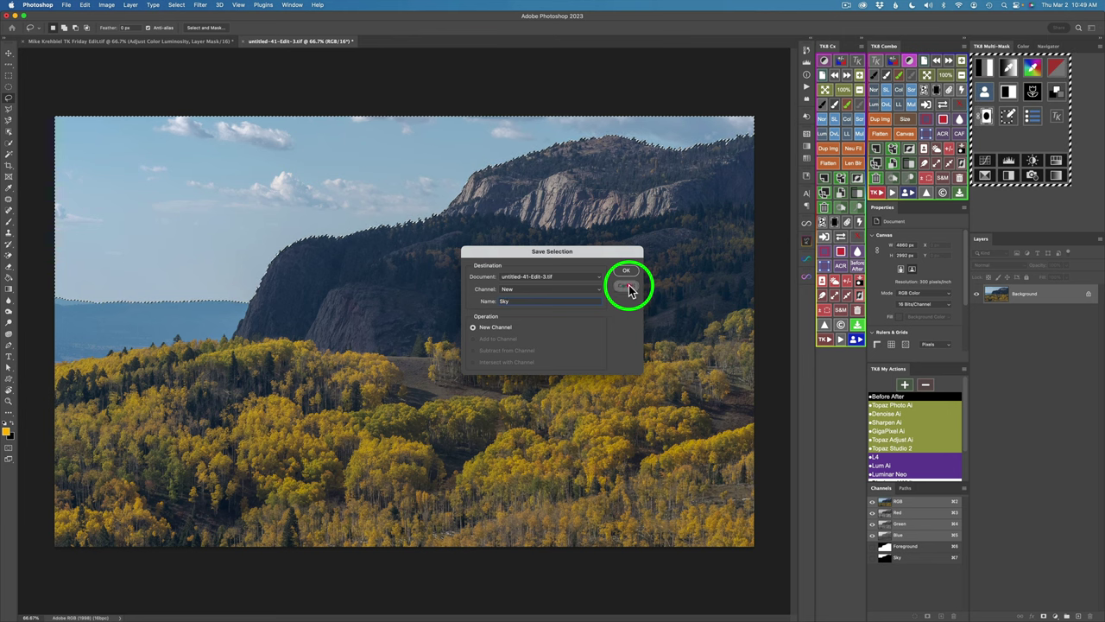
click(628, 287)
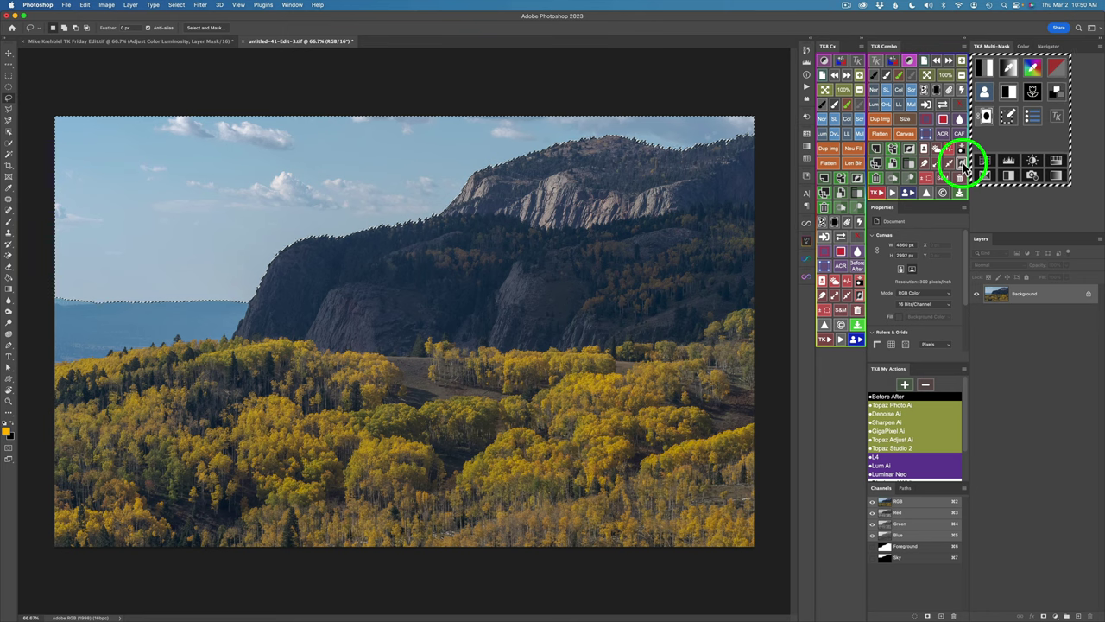
Invert the sky selection and subtract the distant blue ridge from it with the Object Selection tool in Lasso mode
click(963, 162)
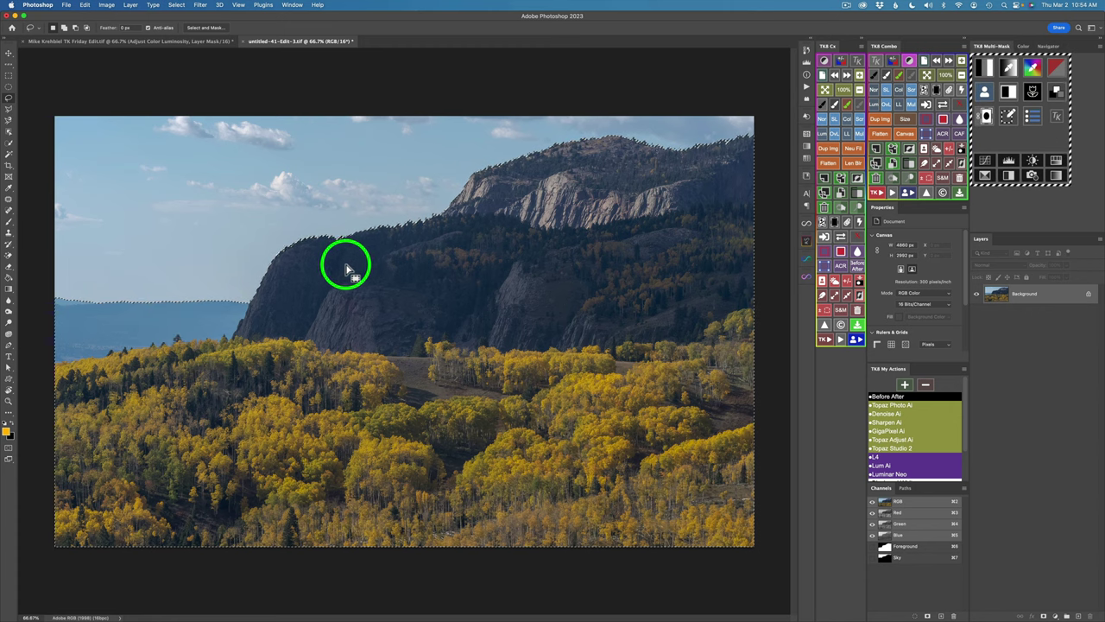
click(9, 130)
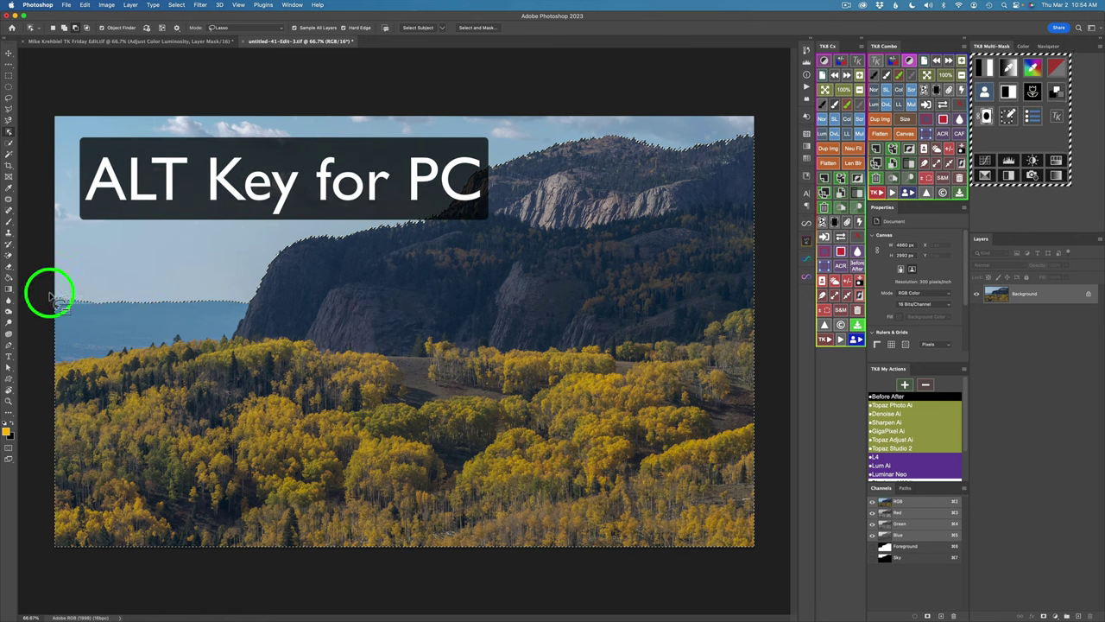
mouse_move(242, 302)
mouse_down()
mouse_move(247, 316)
mouse_move(212, 348)
mouse_move(67, 370)
mouse_move(44, 337)
mouse_move(44, 296)
mouse_move(51, 342)
mouse_up()
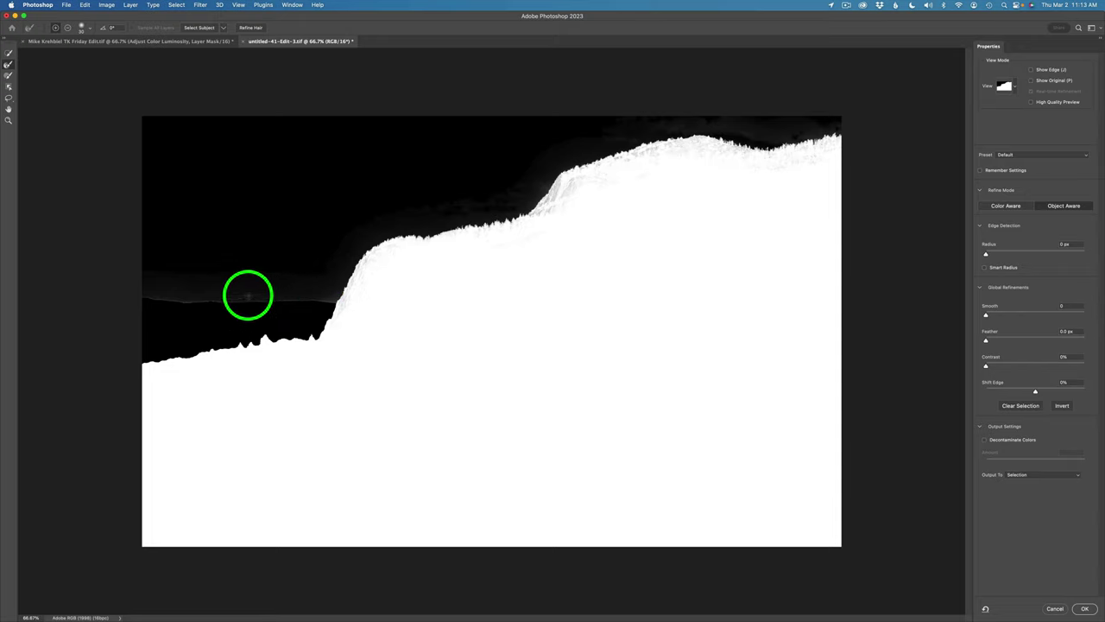
Paint the faint distant horizon line out of the mask with the Brush in subtract mode, up to the cliff's edge
click(9, 74)
click(68, 28)
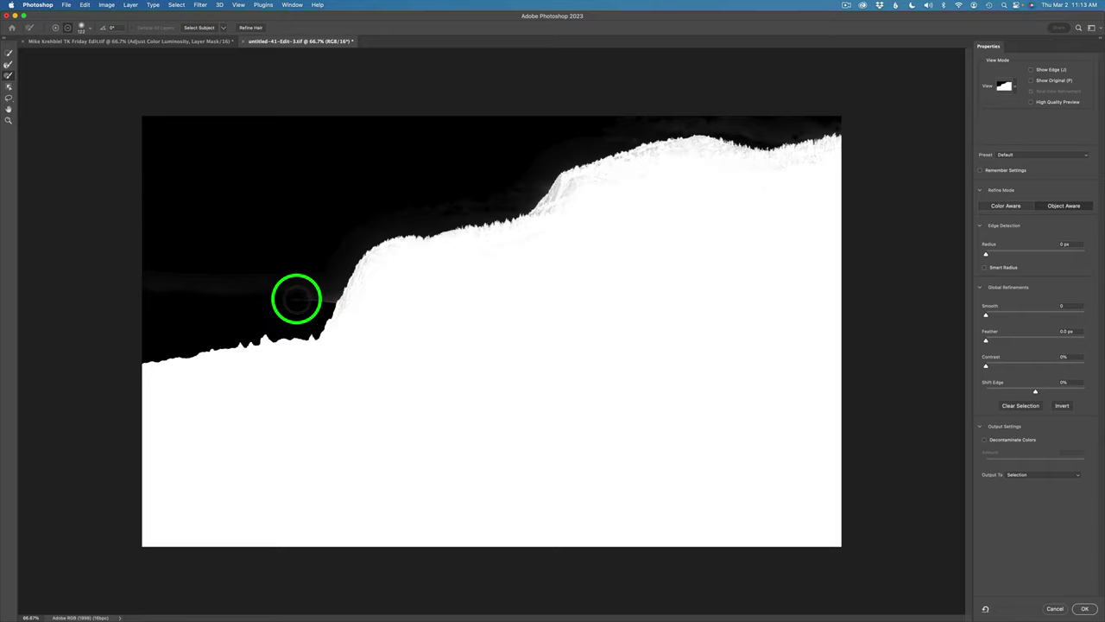
click(327, 303)
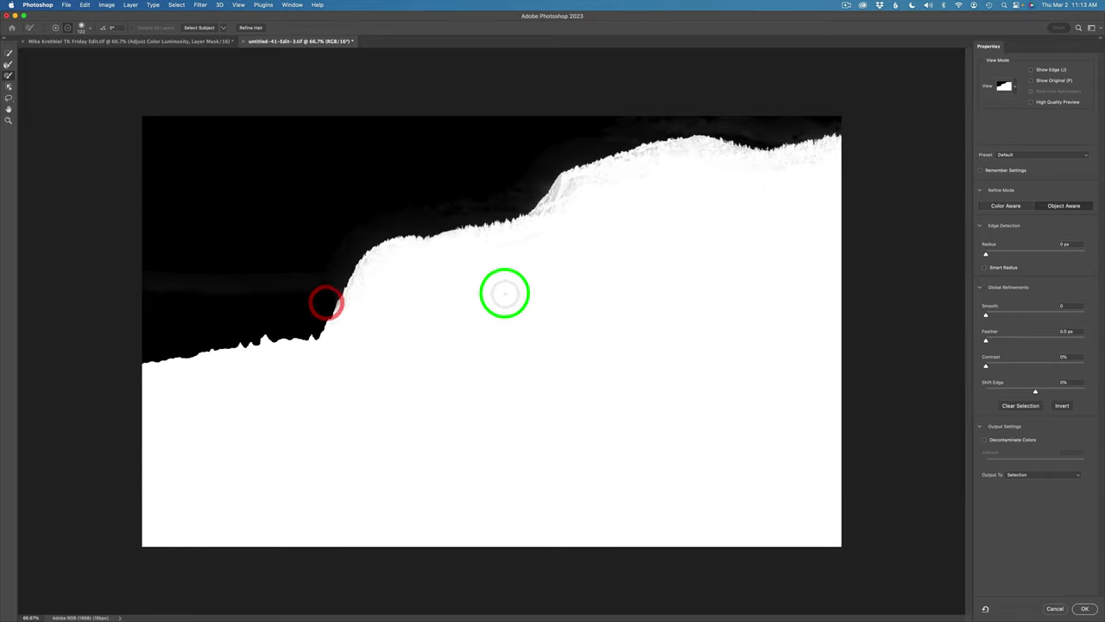
Refine the treeline edge with the Refine Edge Brush in Overlay view and start saving the accepted foreground selection as a channel
click(1012, 90)
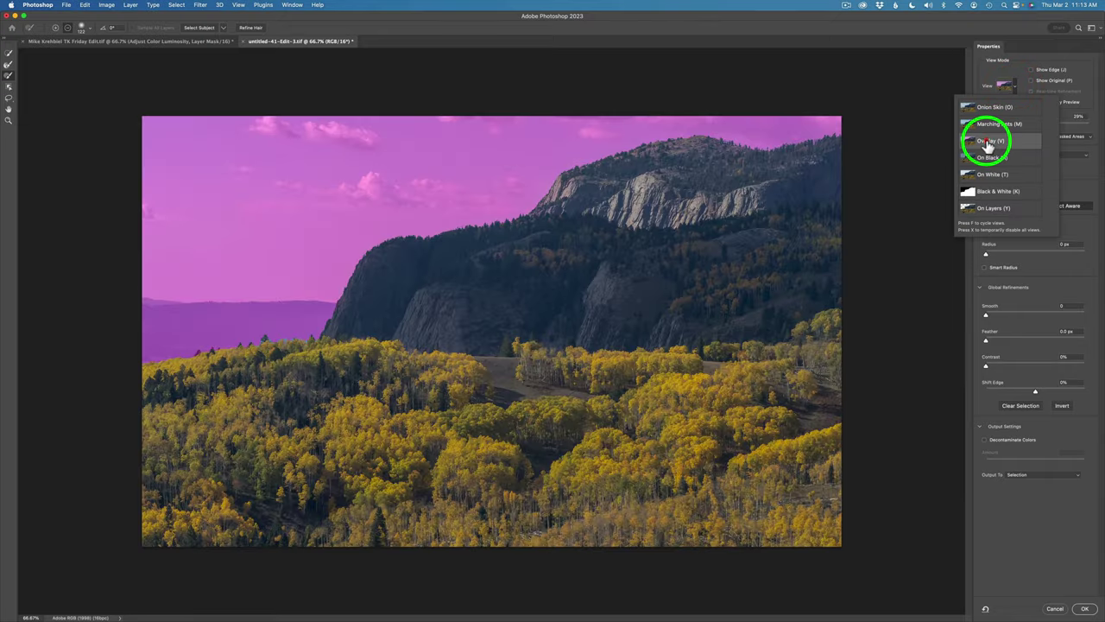
click(11, 64)
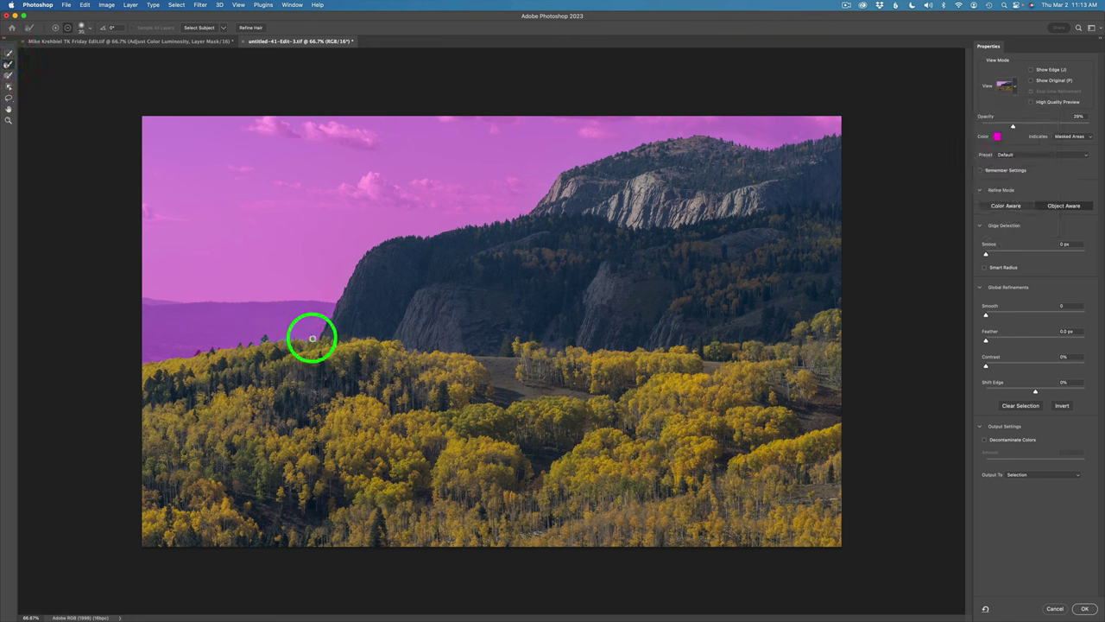
click(313, 339)
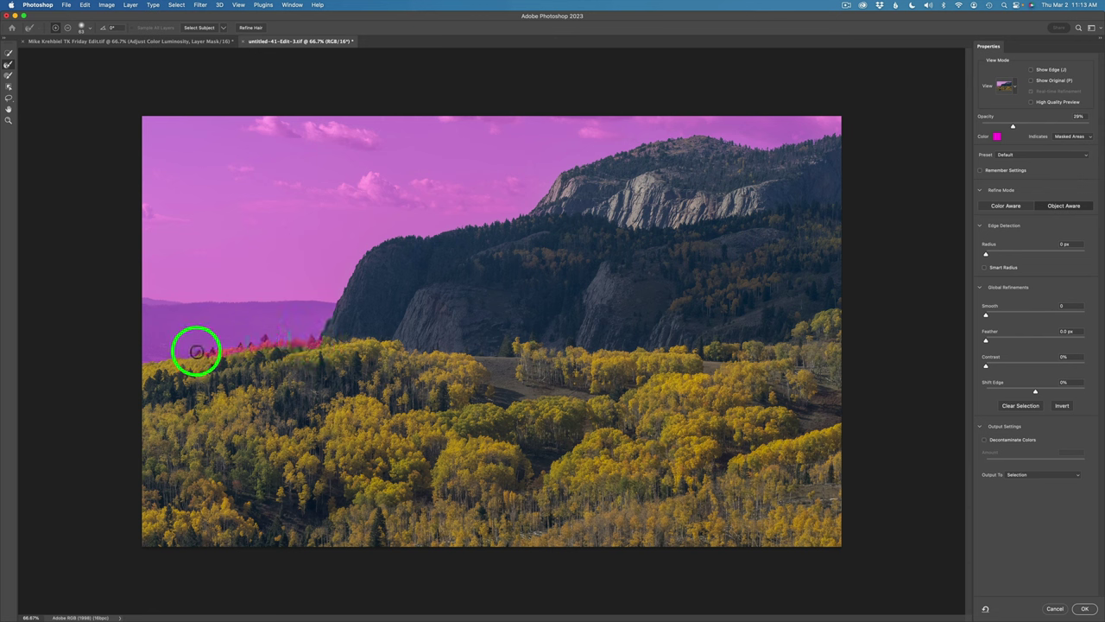
mouse_move(192, 355)
mouse_down()
mouse_move(227, 371)
mouse_move(262, 368)
mouse_up()
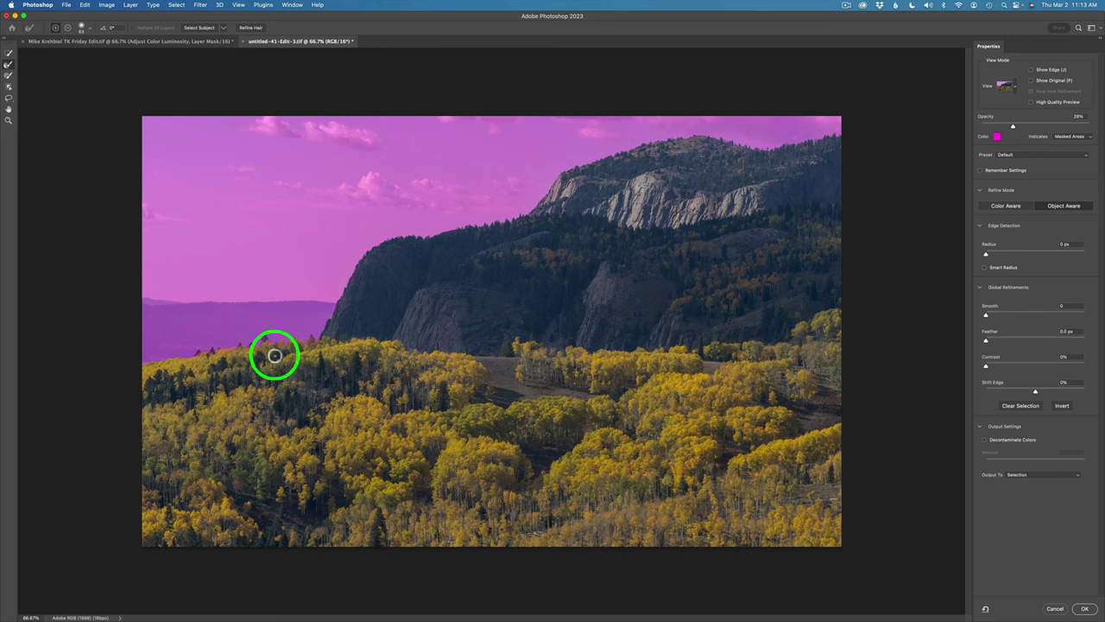
click(1087, 609)
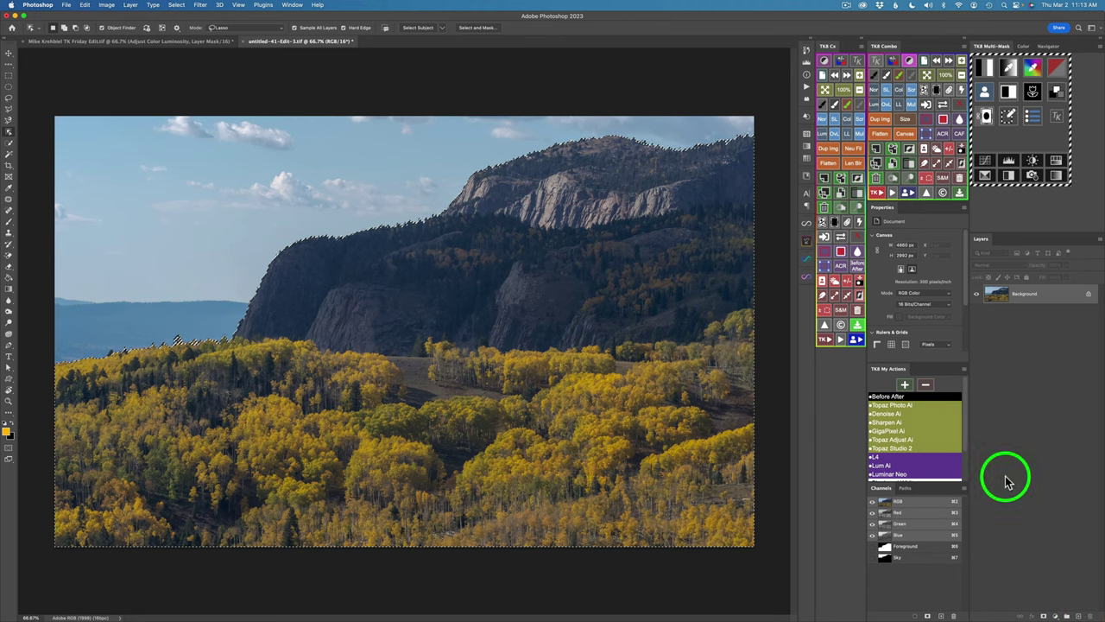
click(962, 147)
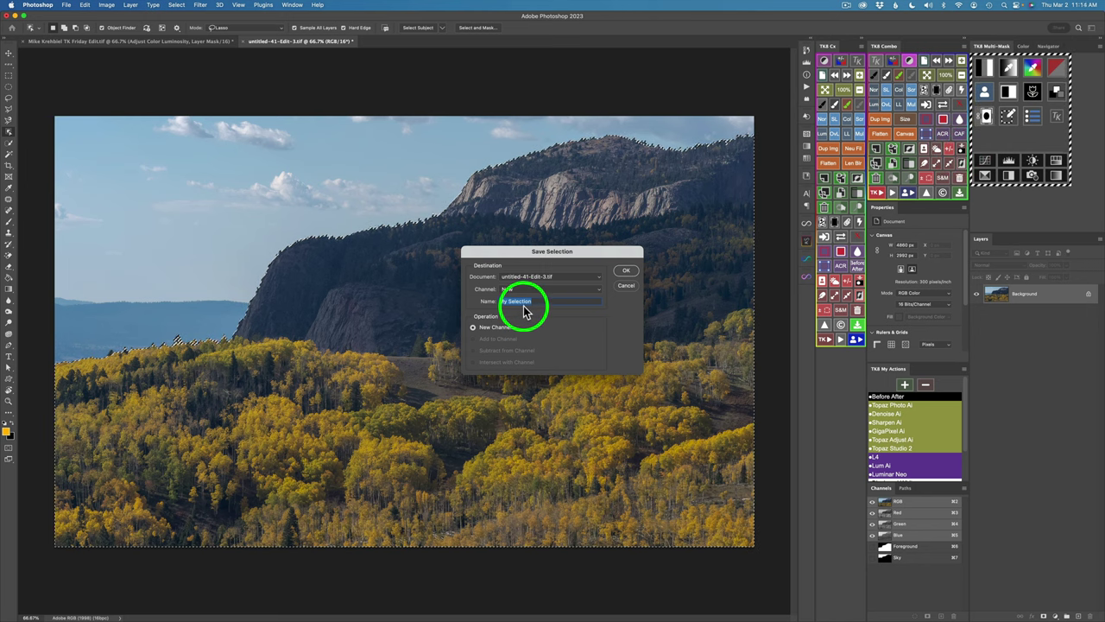
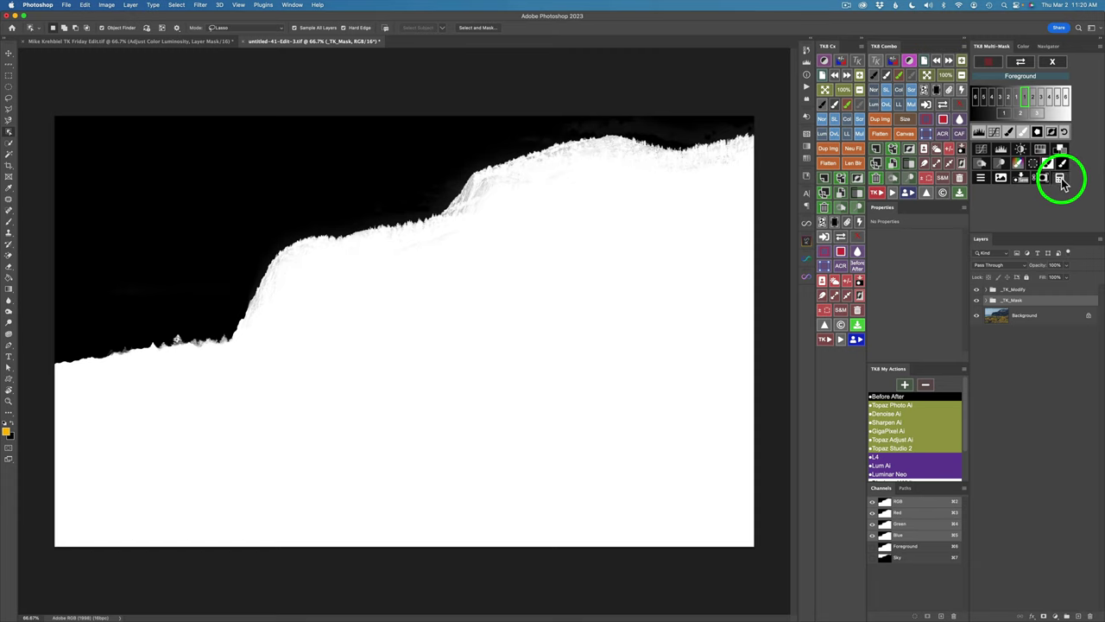
Intersect the Foreground mask with the RGB luminosity Midtones 3 mask using the mask calculator's multiply operation
click(1061, 178)
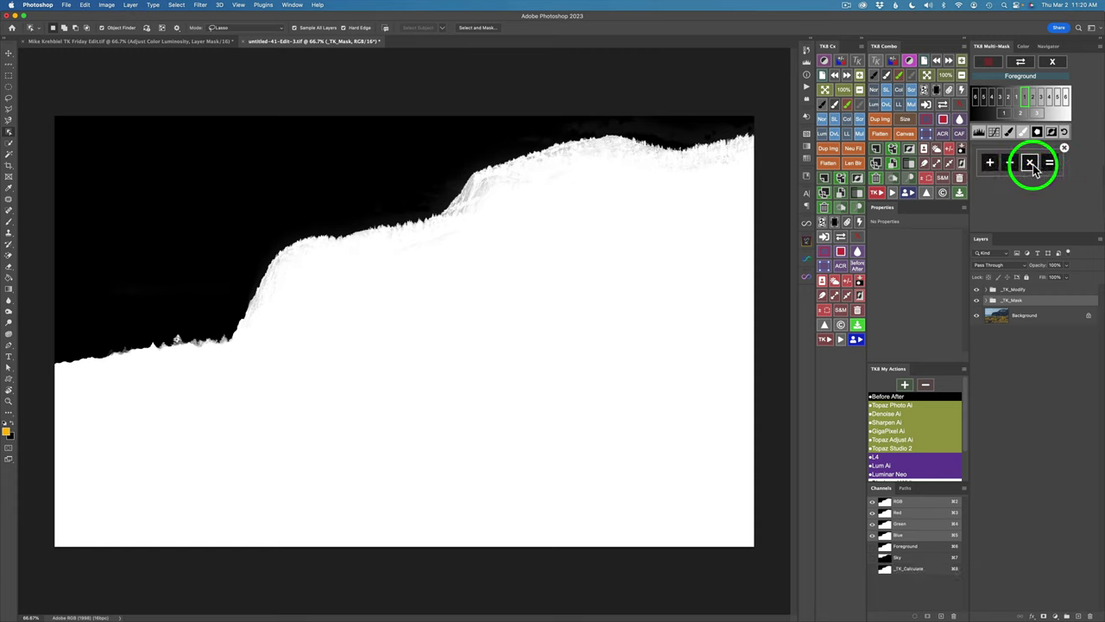
click(1033, 166)
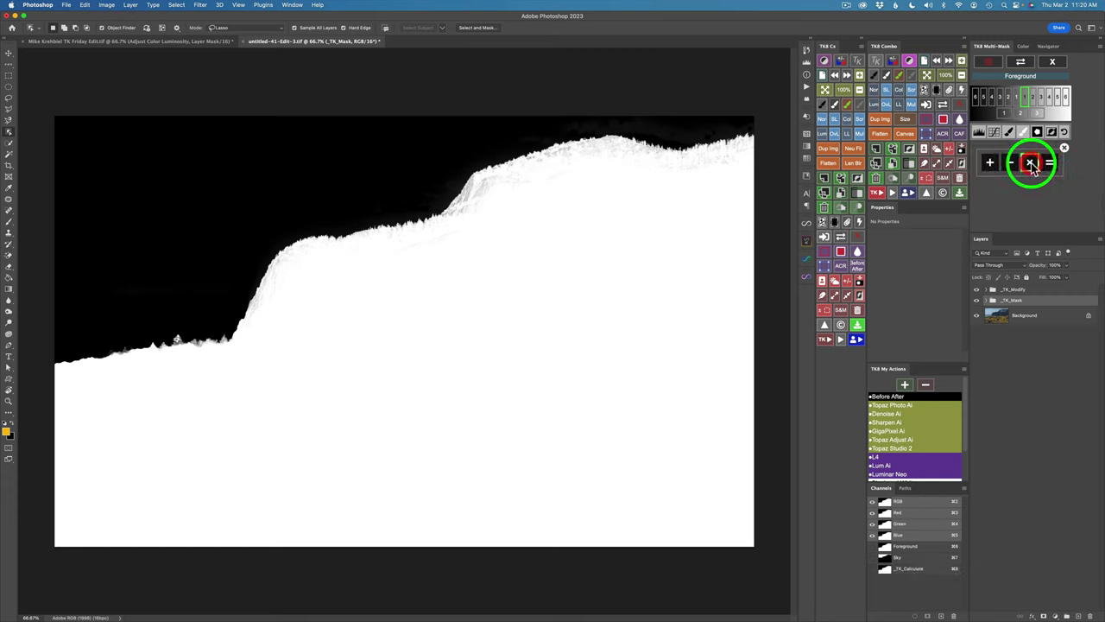
click(1054, 63)
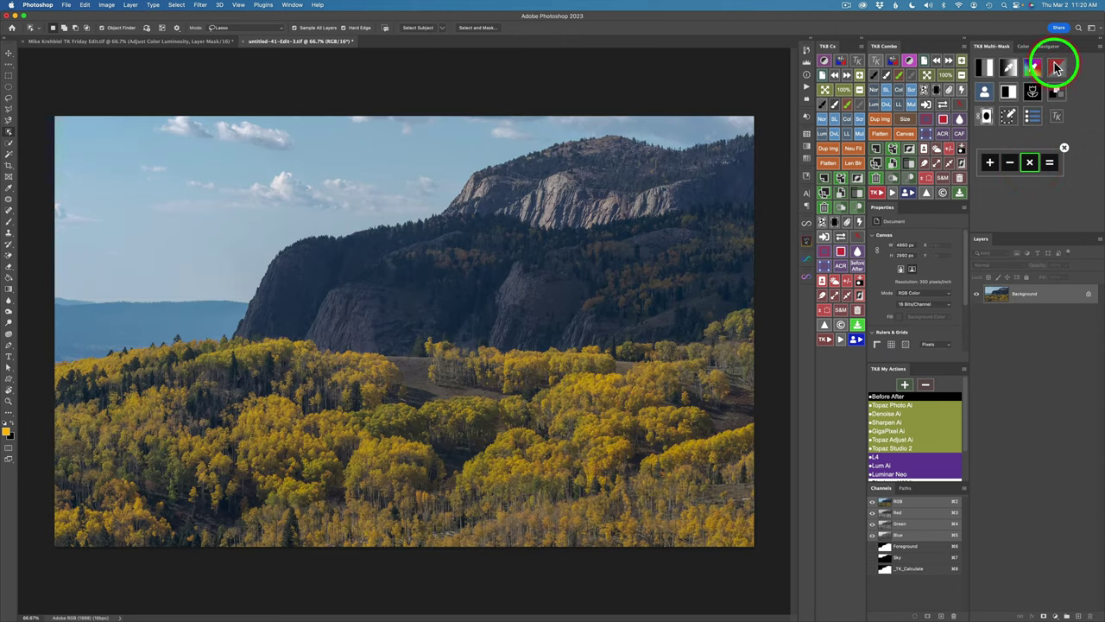
click(987, 68)
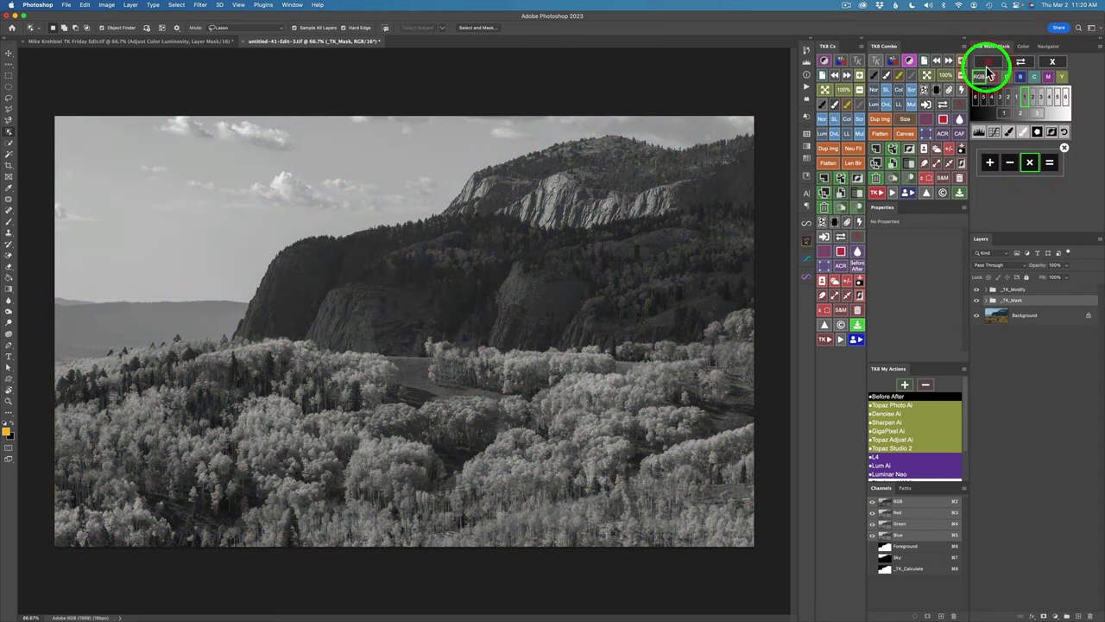
click(1023, 111)
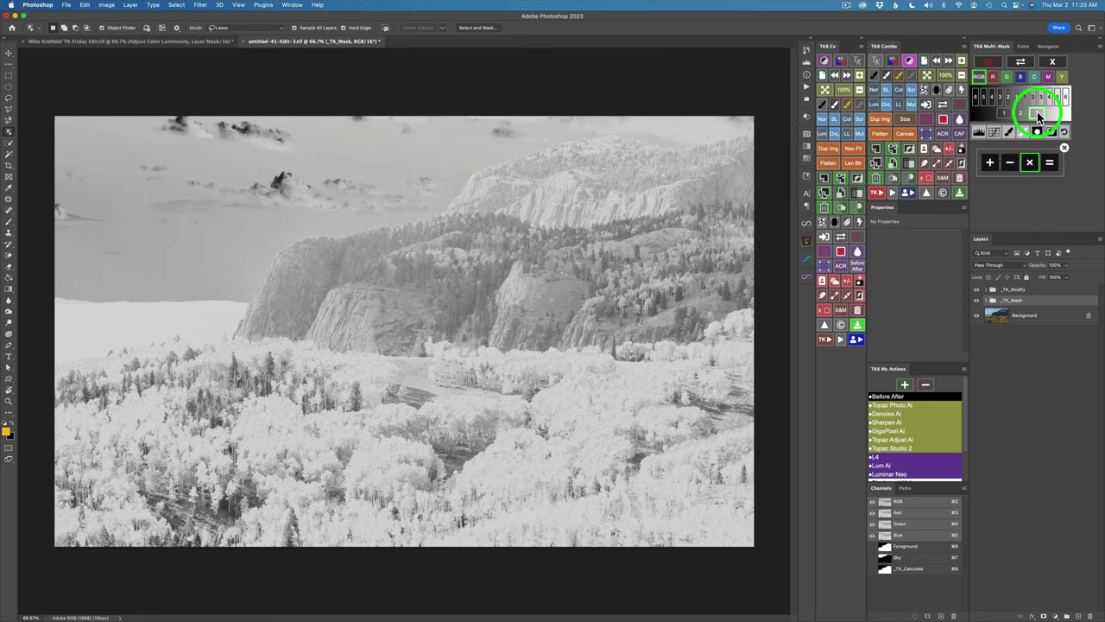
click(1059, 155)
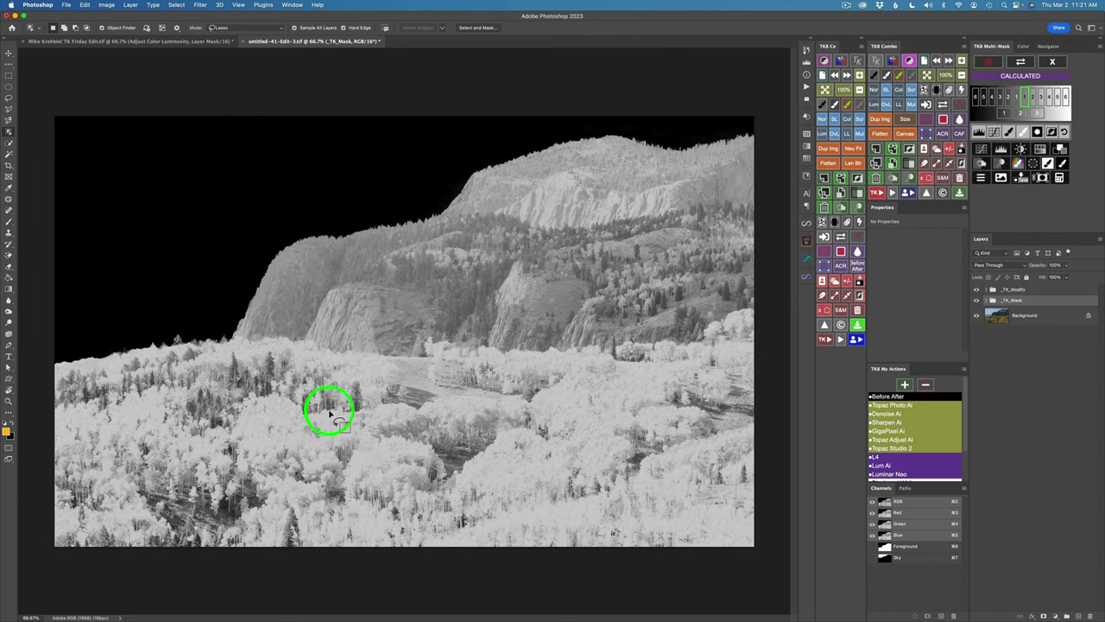
Add a Color Grading layer through the calculated mask, slightly brightening its midtones and shifting them toward warm orange-yellow
click(1060, 148)
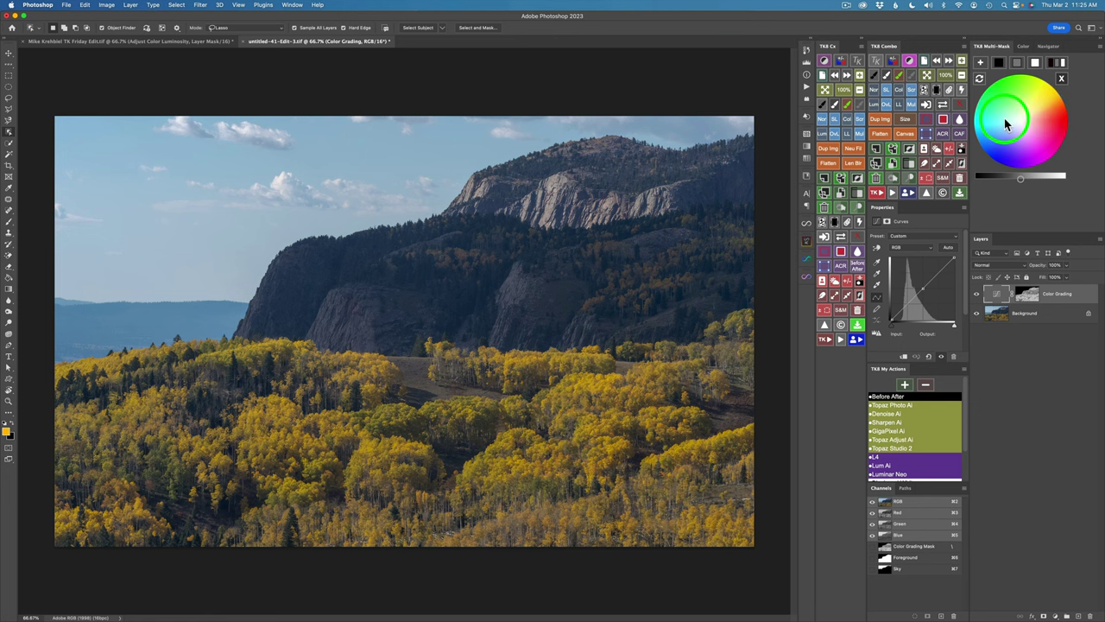
click(1019, 64)
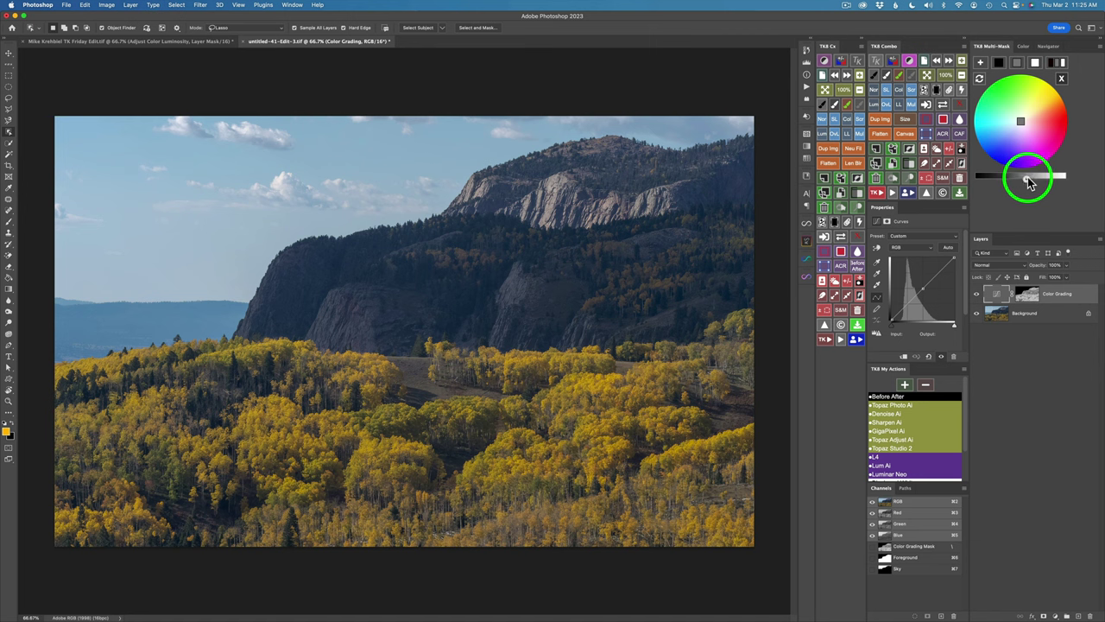
drag(1023, 177, 1031, 183)
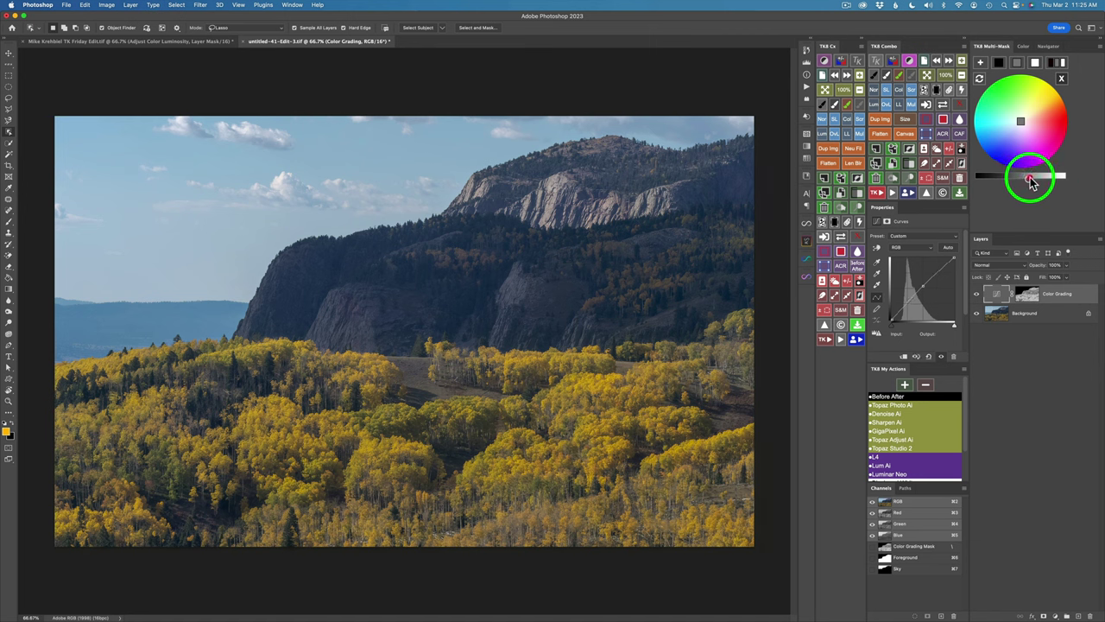
mouse_move(1016, 121)
mouse_down()
mouse_move(1019, 107)
mouse_move(1037, 110)
mouse_up()
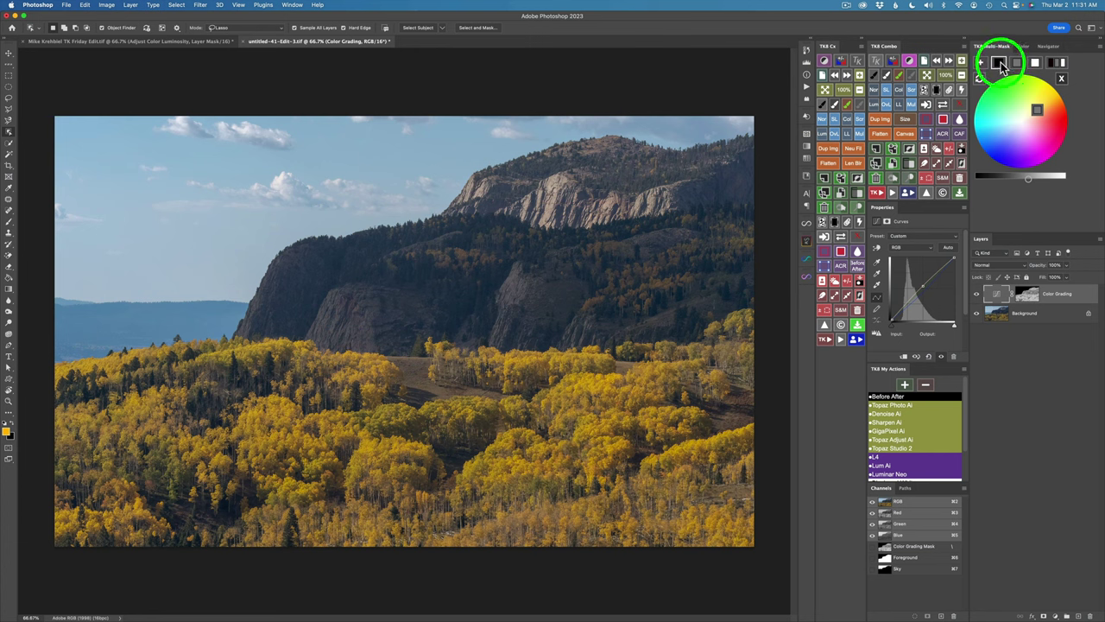
Darken the shadows and brighten the highlights of the Color Grading layer to add contrast to the foreground
click(1000, 65)
click(1020, 179)
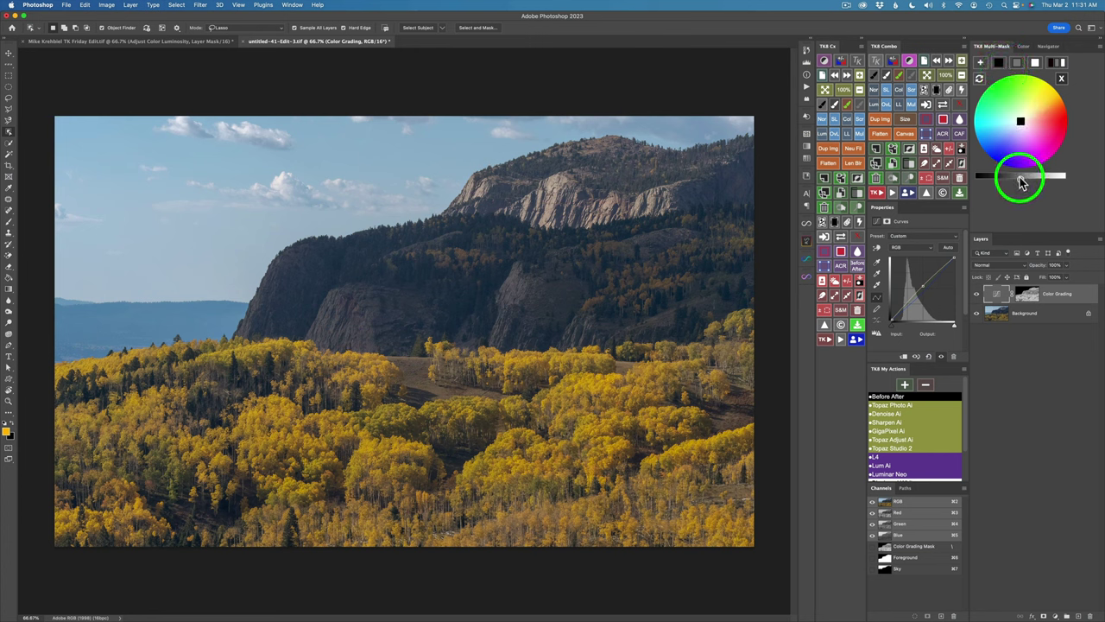
drag(1020, 179, 477, 317)
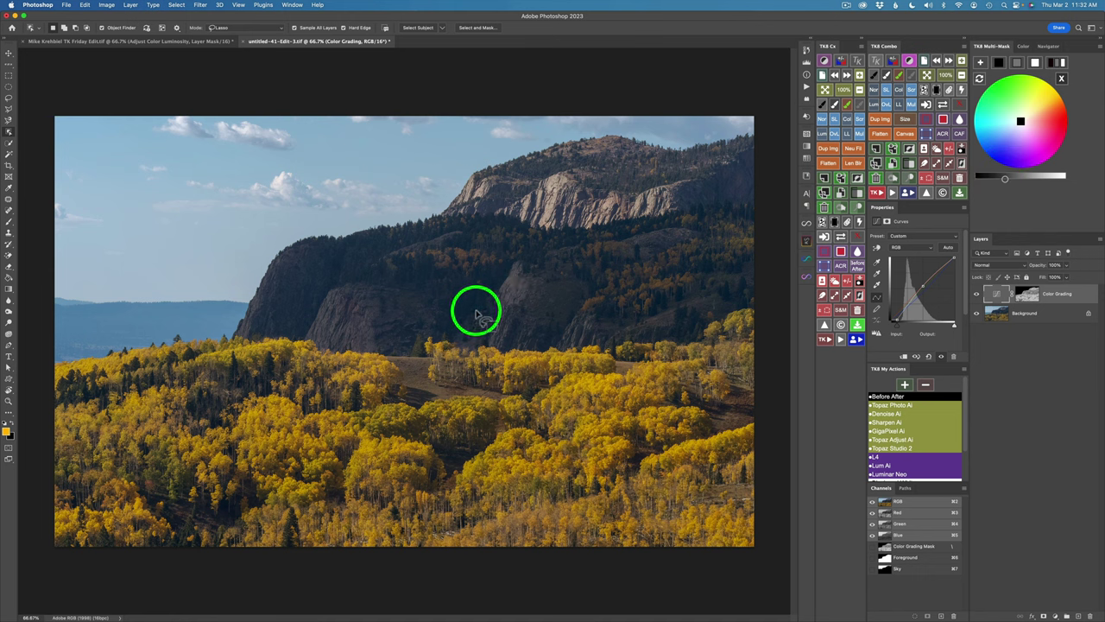
click(1036, 63)
drag(1009, 179, 1041, 184)
Toggle the Color Grading layer's visibility to compare the landscape with and without the adjustment
click(977, 294)
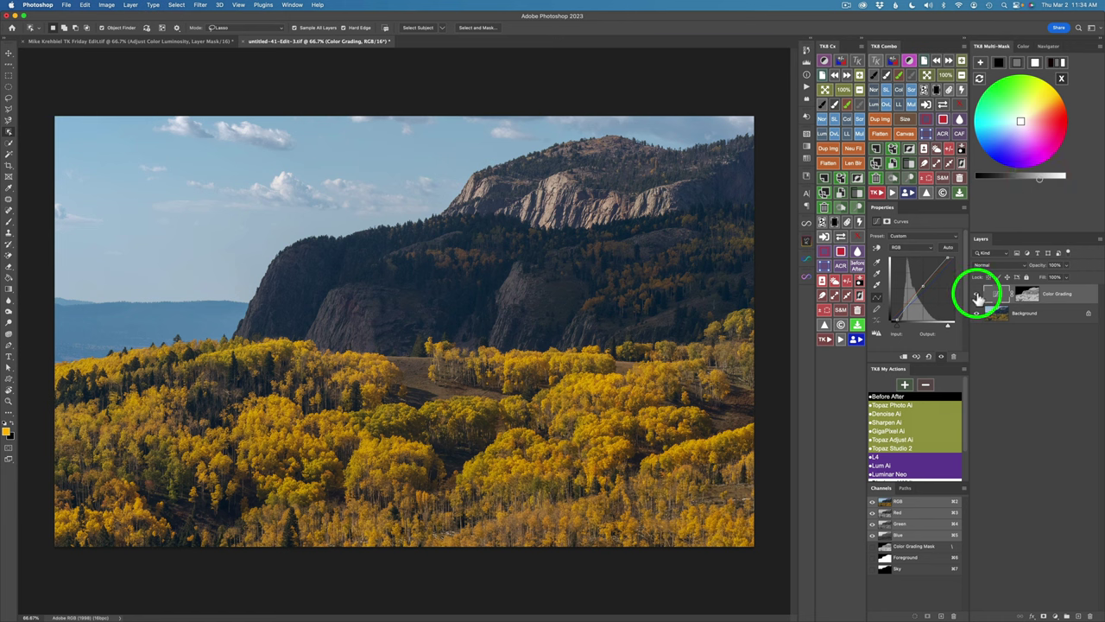
click(976, 296)
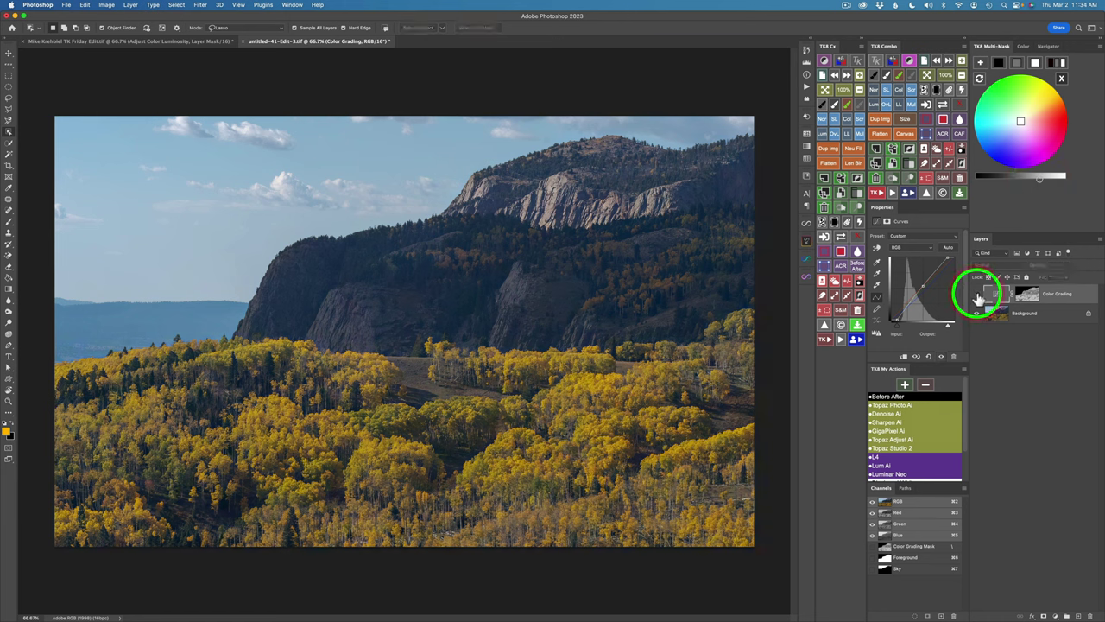
click(976, 296)
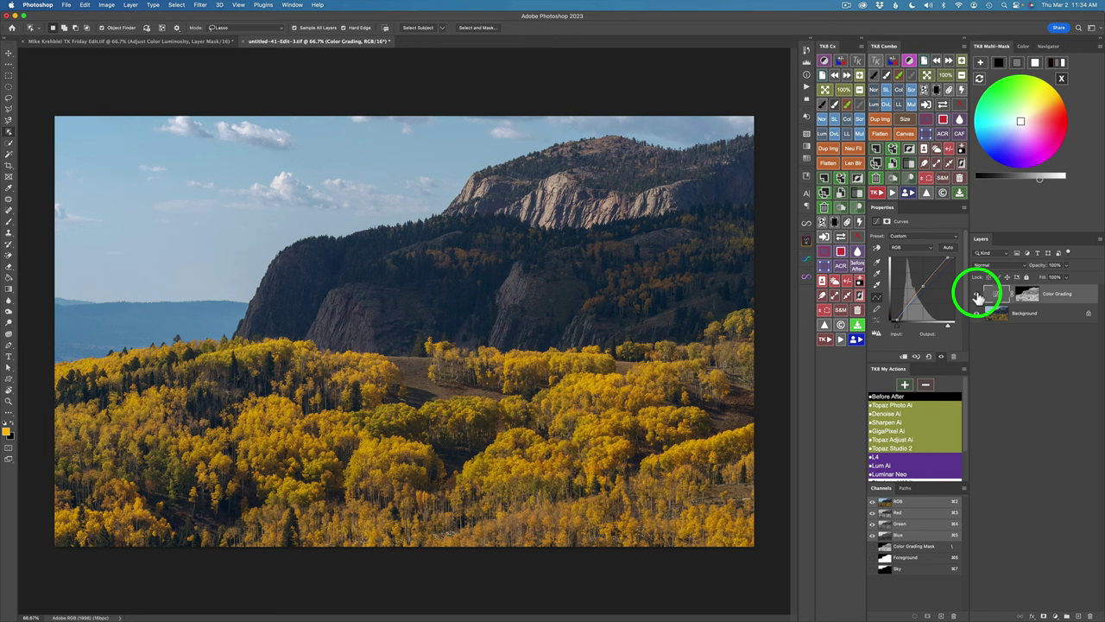
Intersect the saved Sky mask with the RGB luminosity Midtones 3 mask using the mask calculator's multiply operation
click(1063, 80)
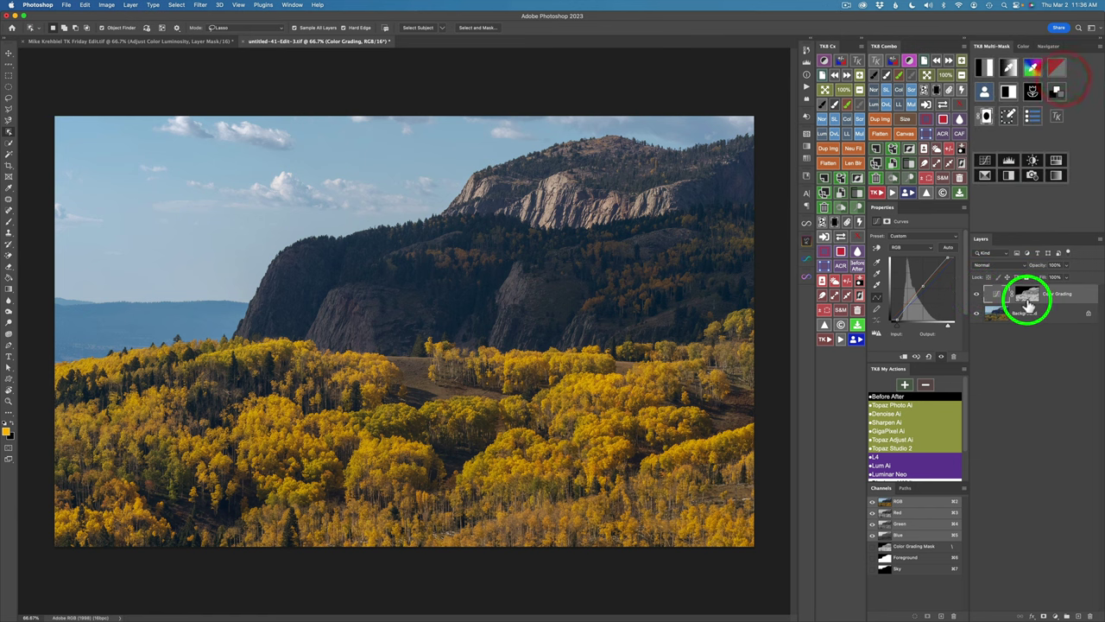
click(1037, 119)
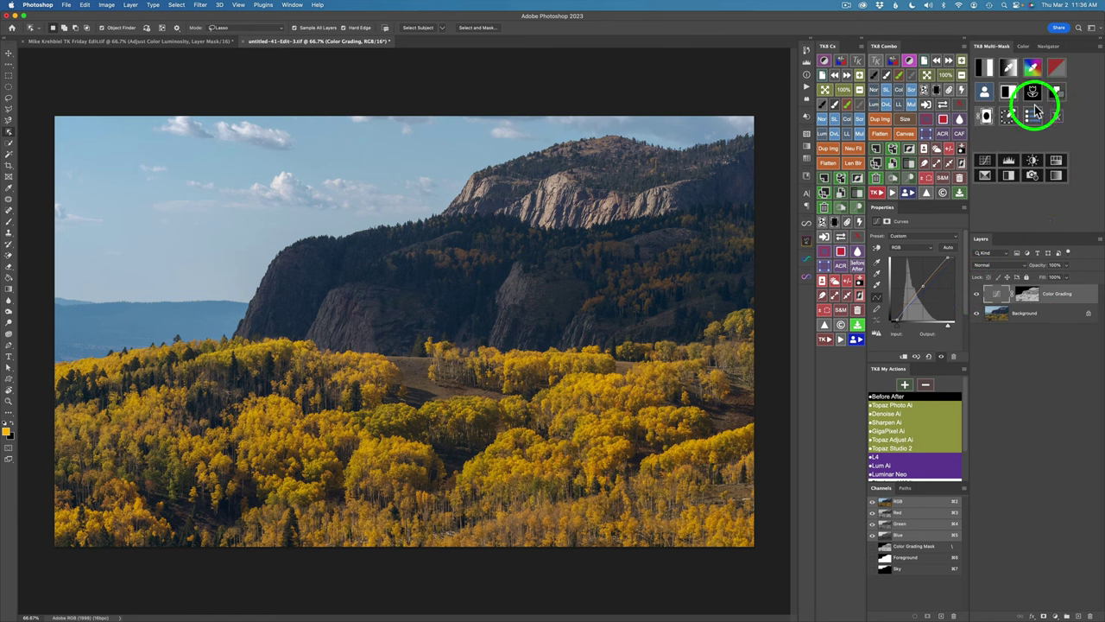
click(987, 91)
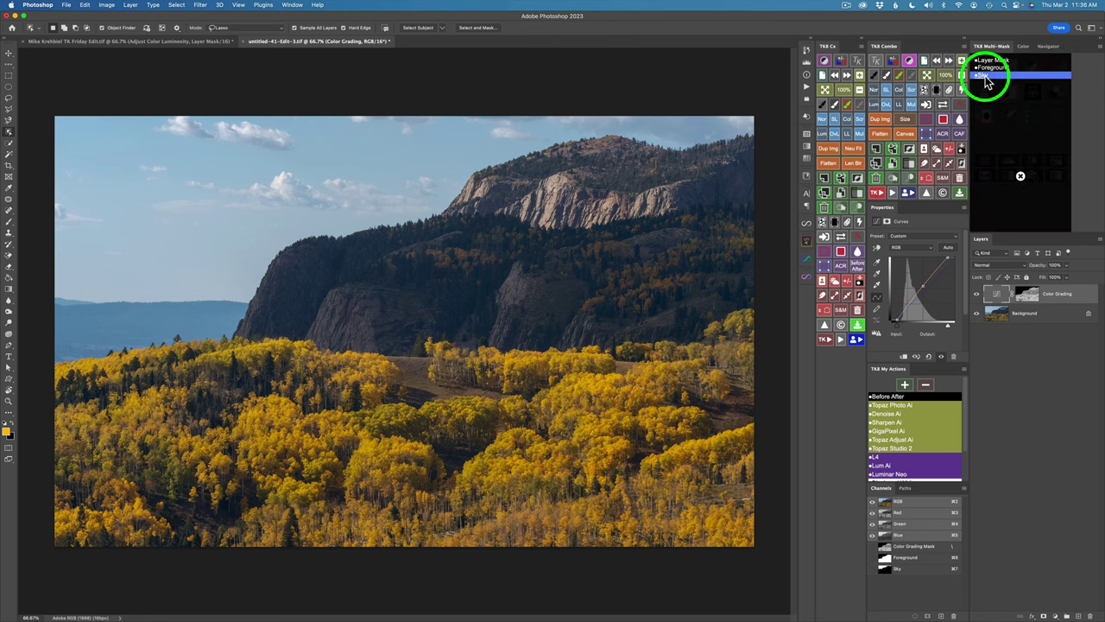
click(986, 76)
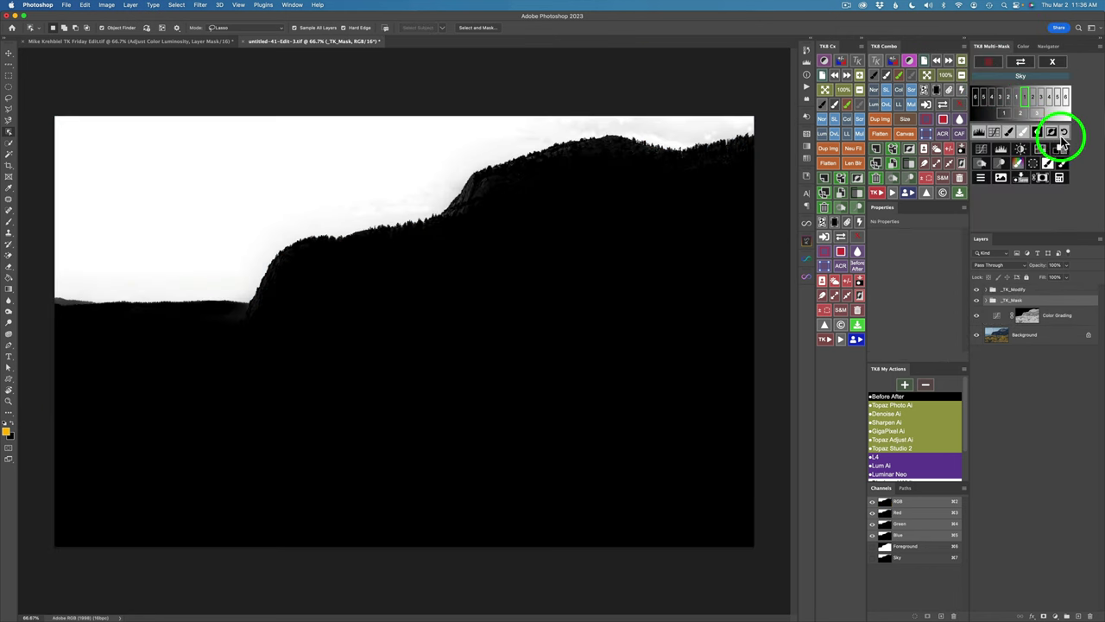
click(1047, 176)
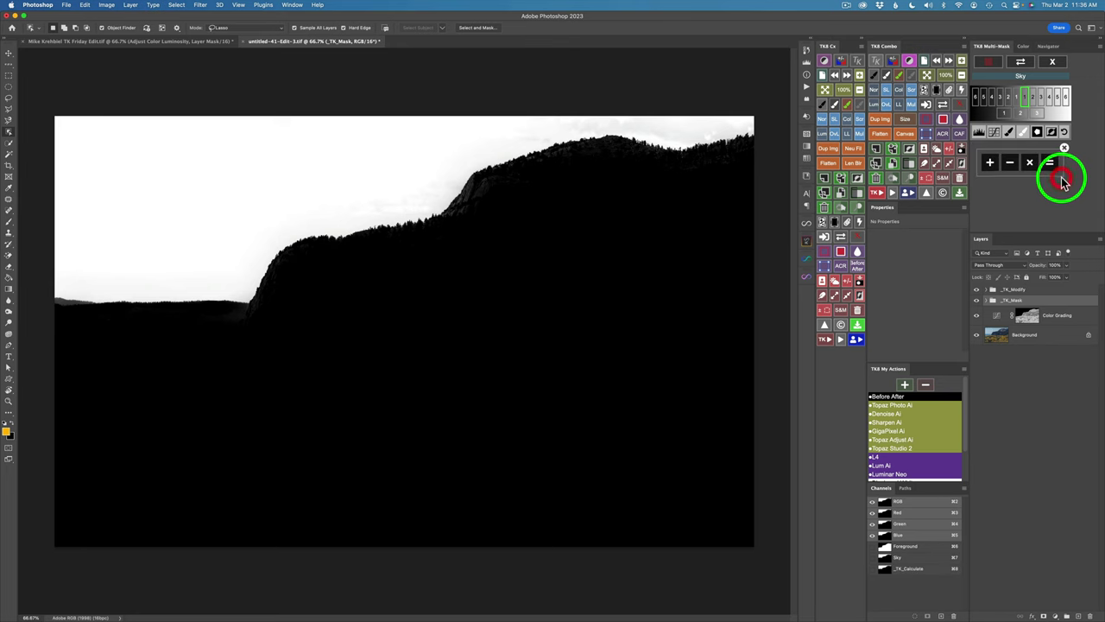
click(1032, 163)
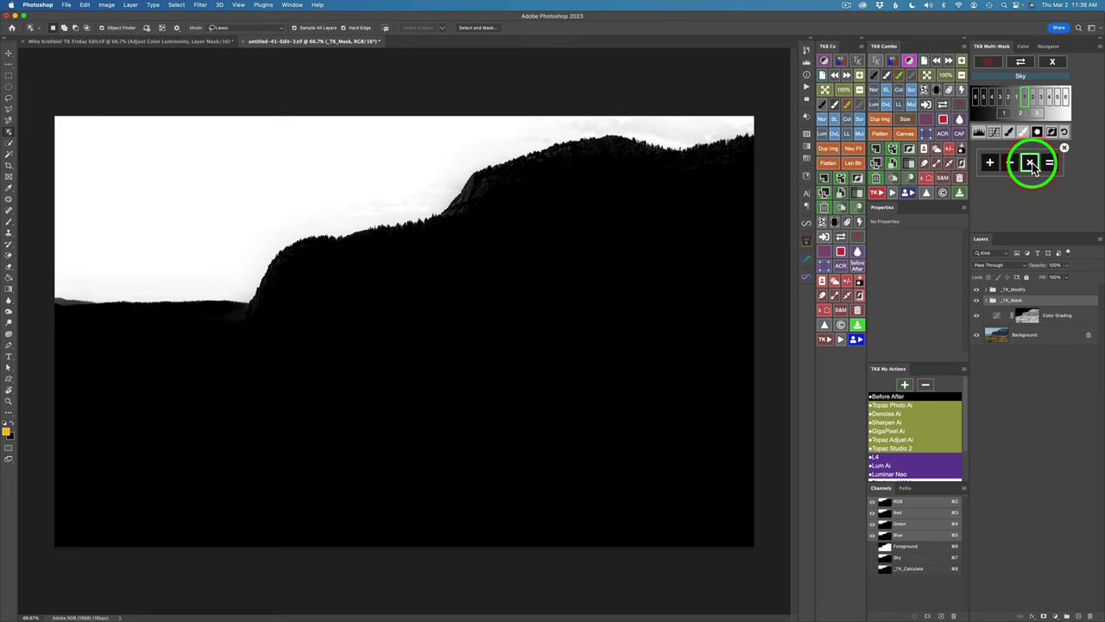
click(1053, 61)
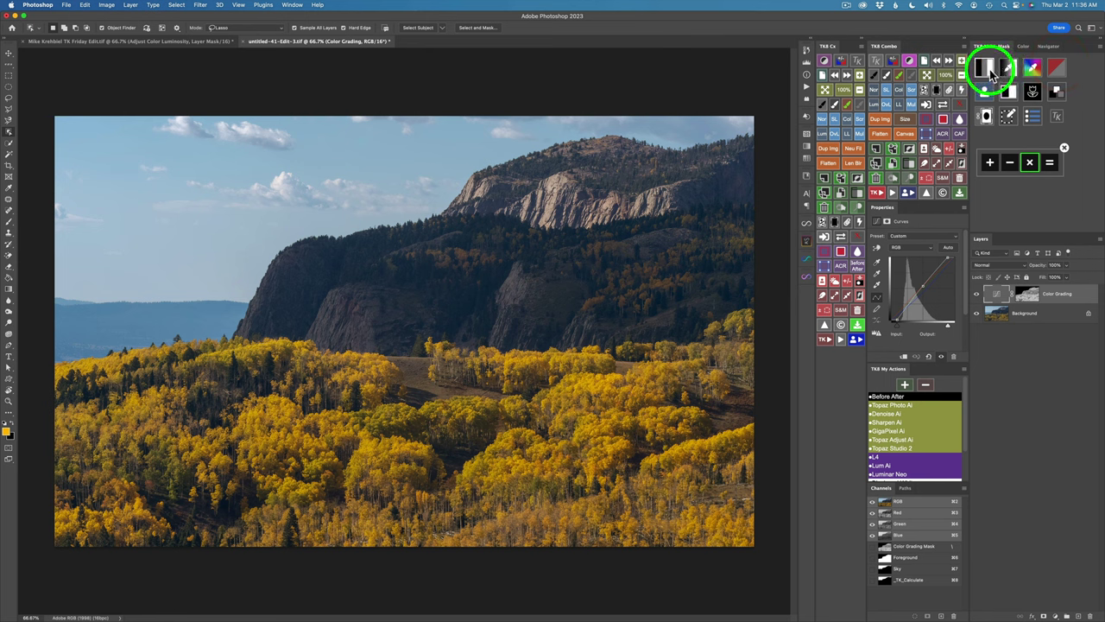
click(987, 72)
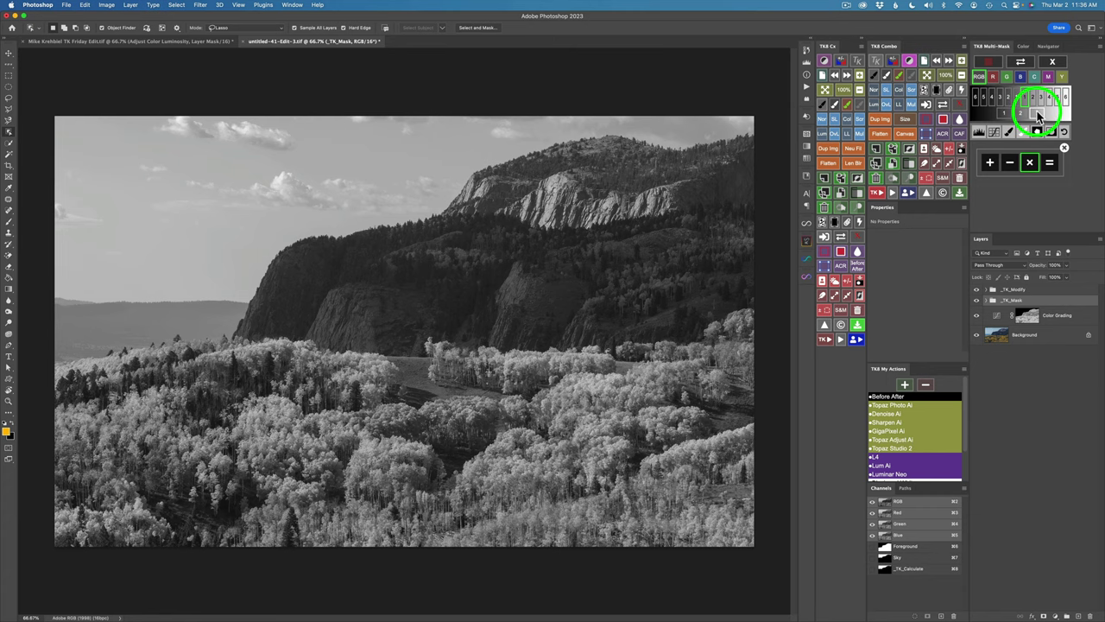
click(1036, 111)
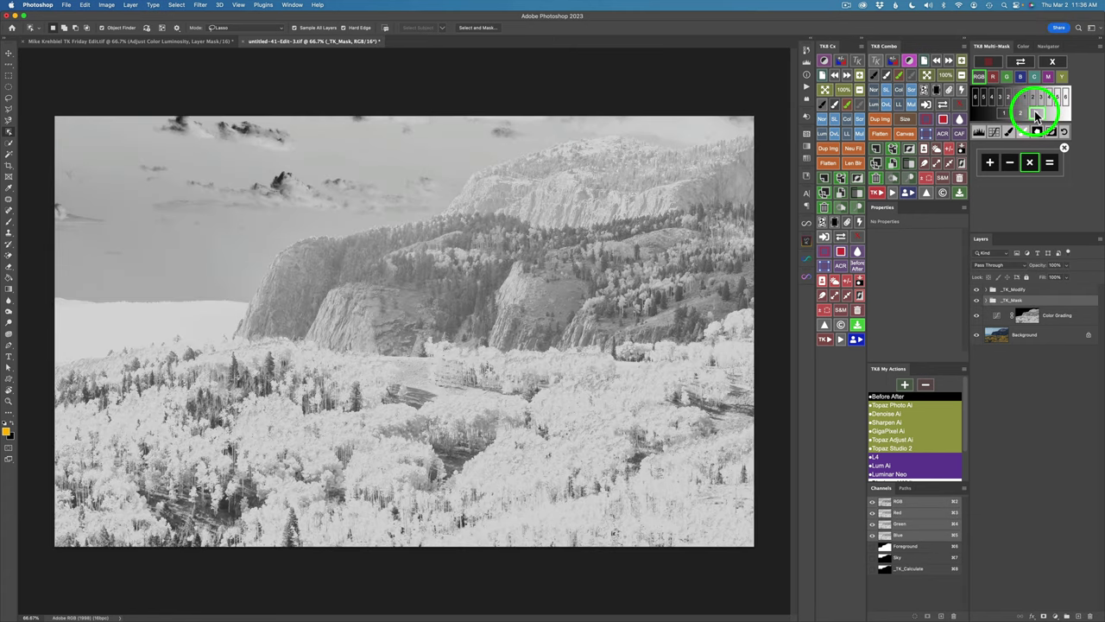
click(1050, 163)
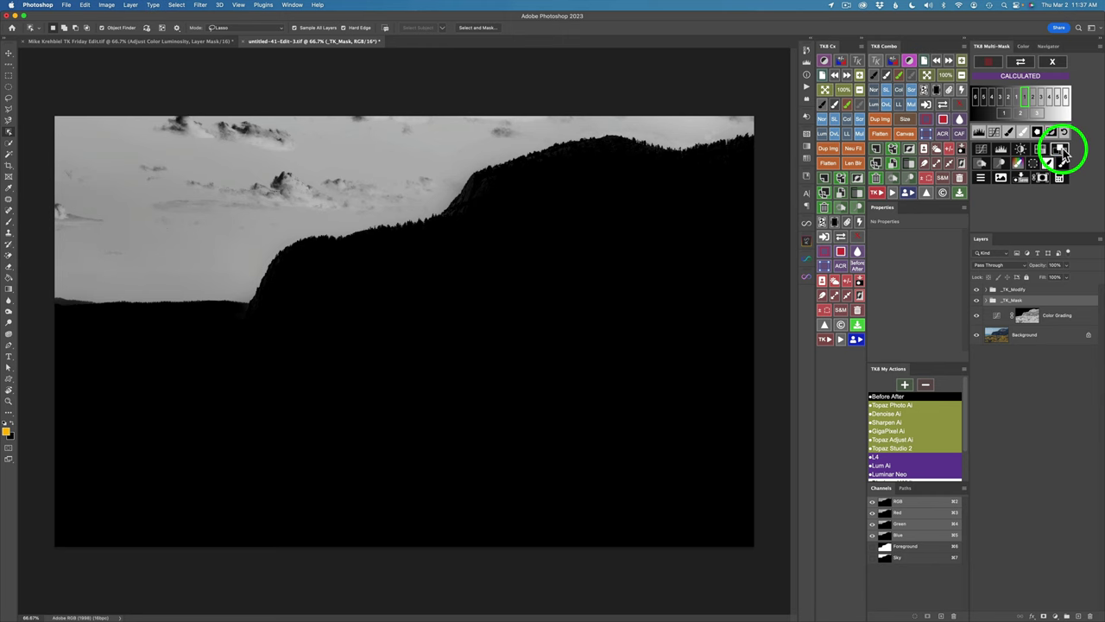
Add a Color Grading layer through the calculated sky mask, slightly darkening its midtones and shifting them toward cyan-blue
click(1063, 150)
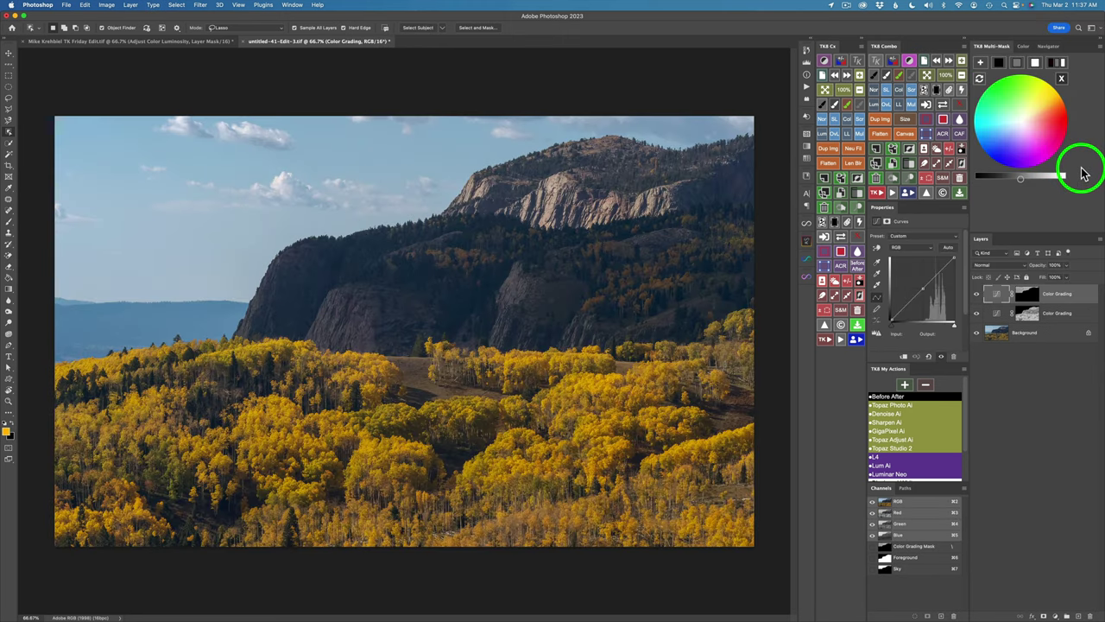
click(1019, 63)
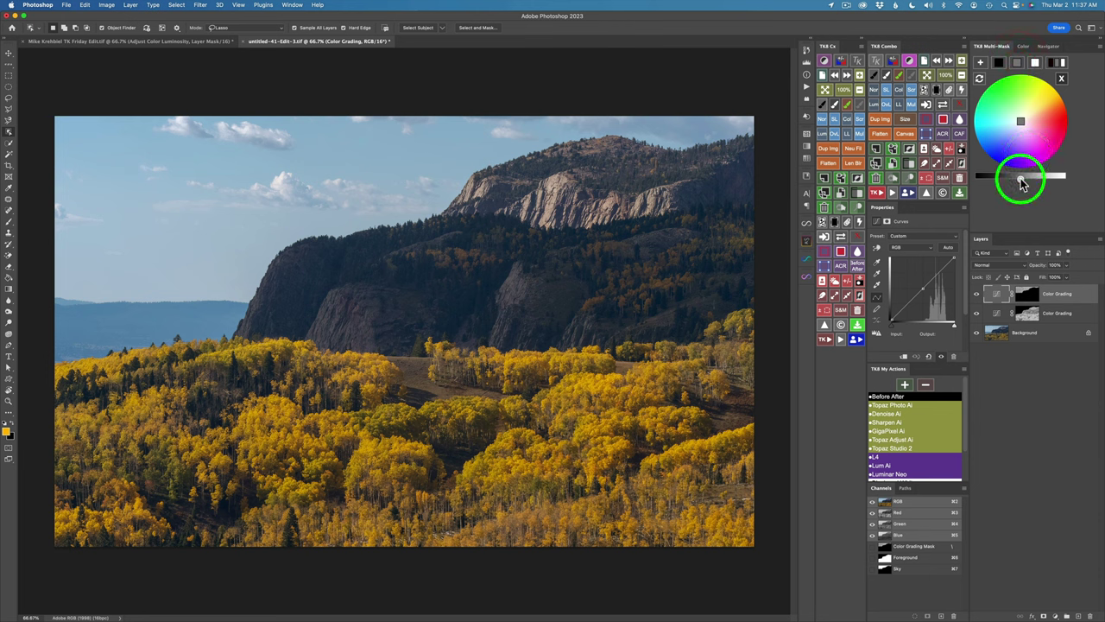
drag(1015, 181, 1007, 179)
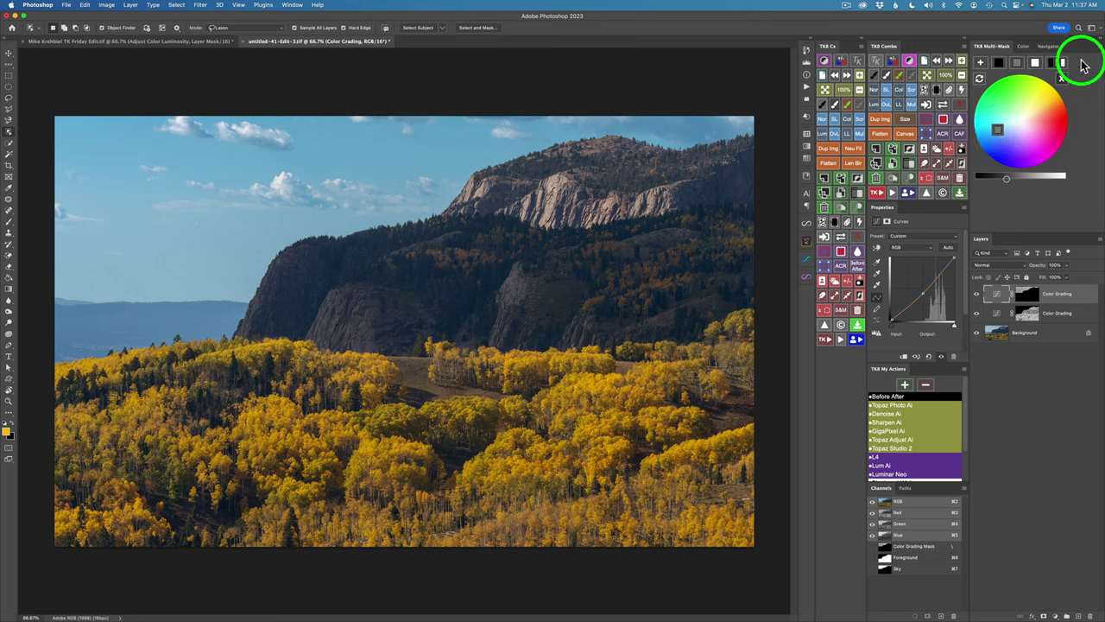
Slightly darken the highlights of the sky's Color Grading layer and close the color grading controls
click(1035, 62)
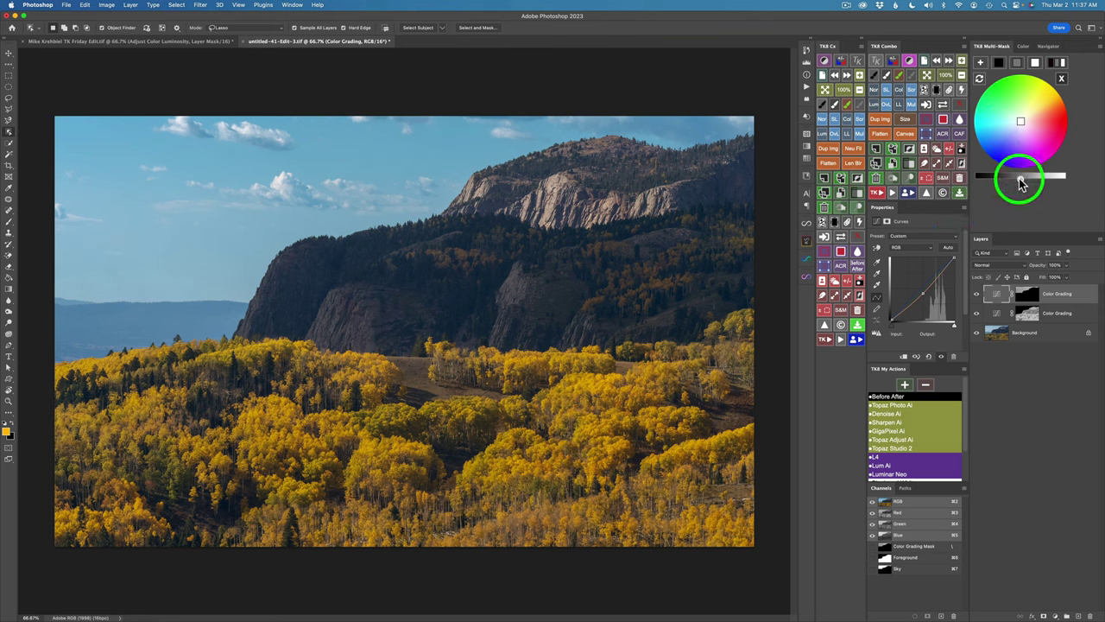
drag(1021, 181, 1012, 182)
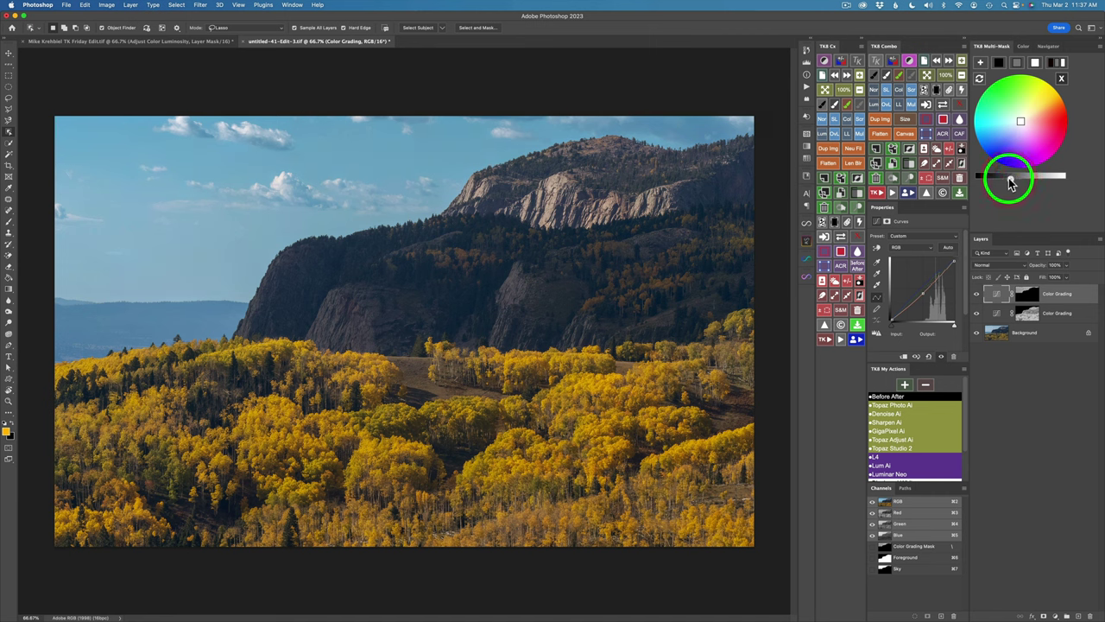
click(1011, 180)
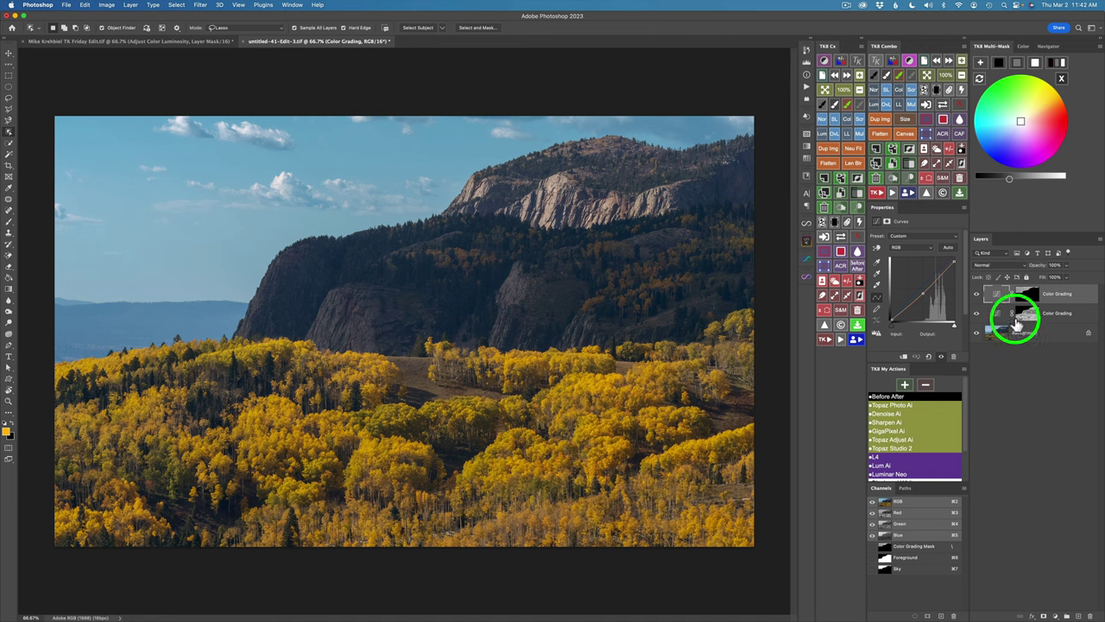
click(1062, 78)
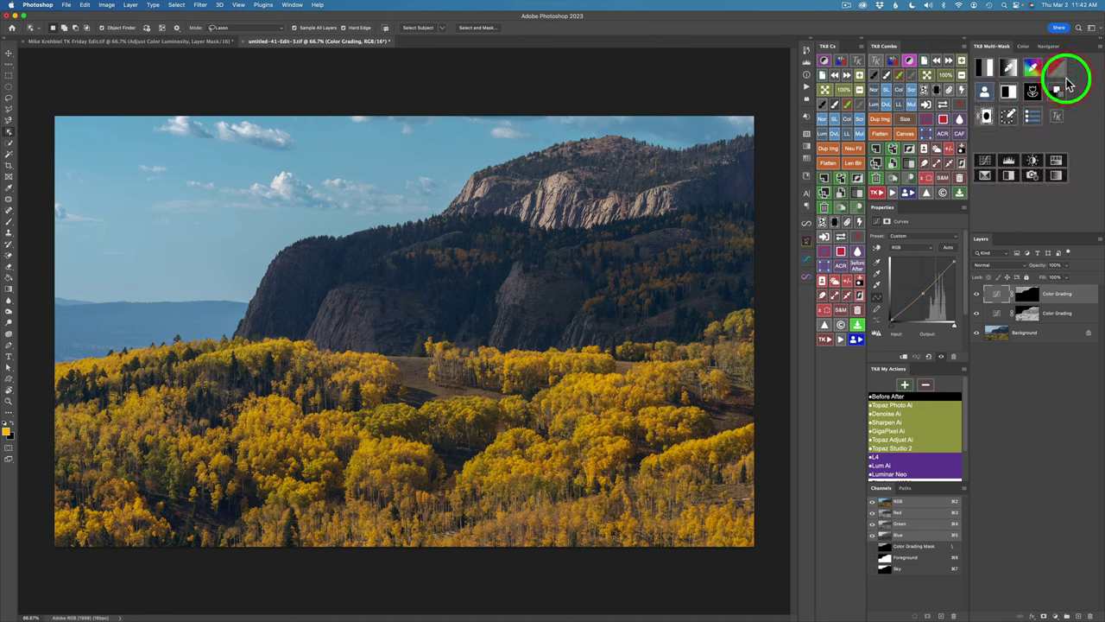
Add a Curves layer through the RGB luminosity Midtones 1 mask and set its blend mode to Screen
click(987, 69)
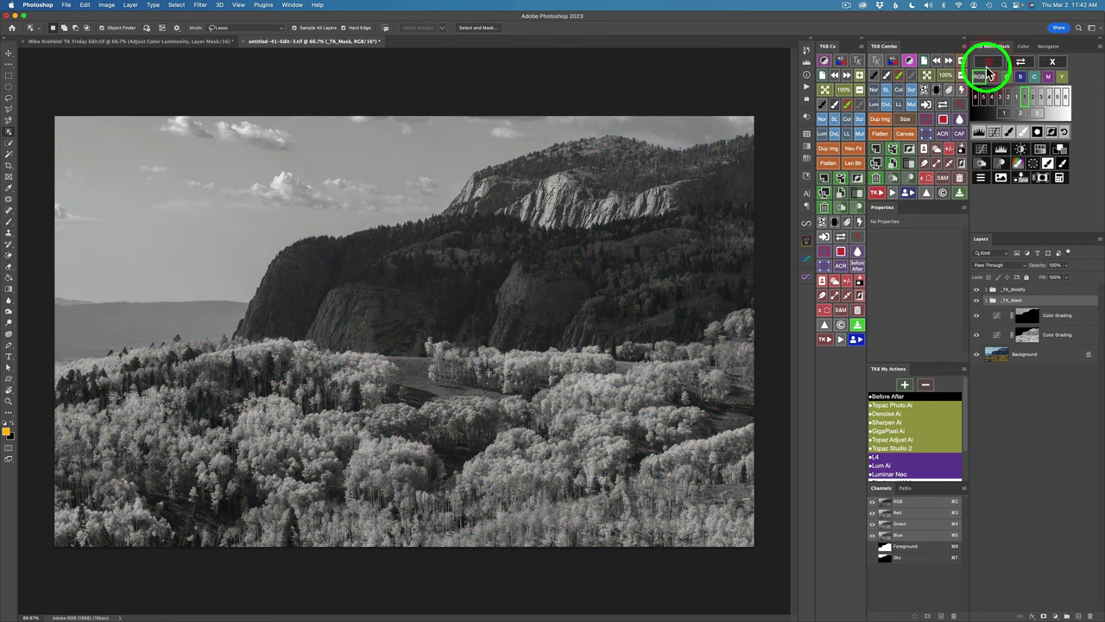
click(1006, 115)
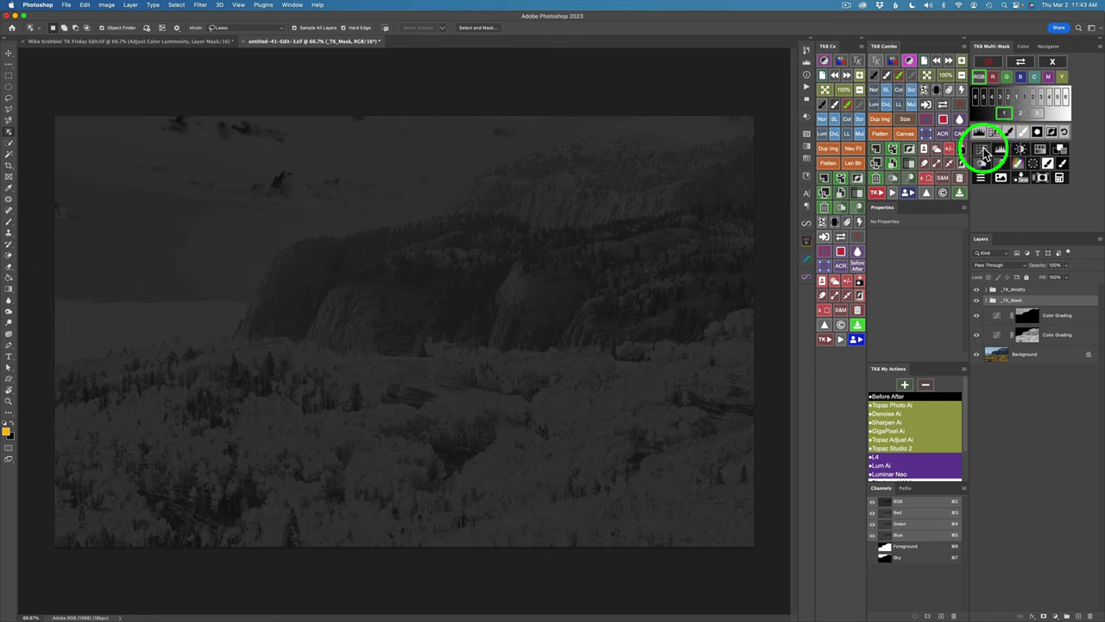
click(984, 148)
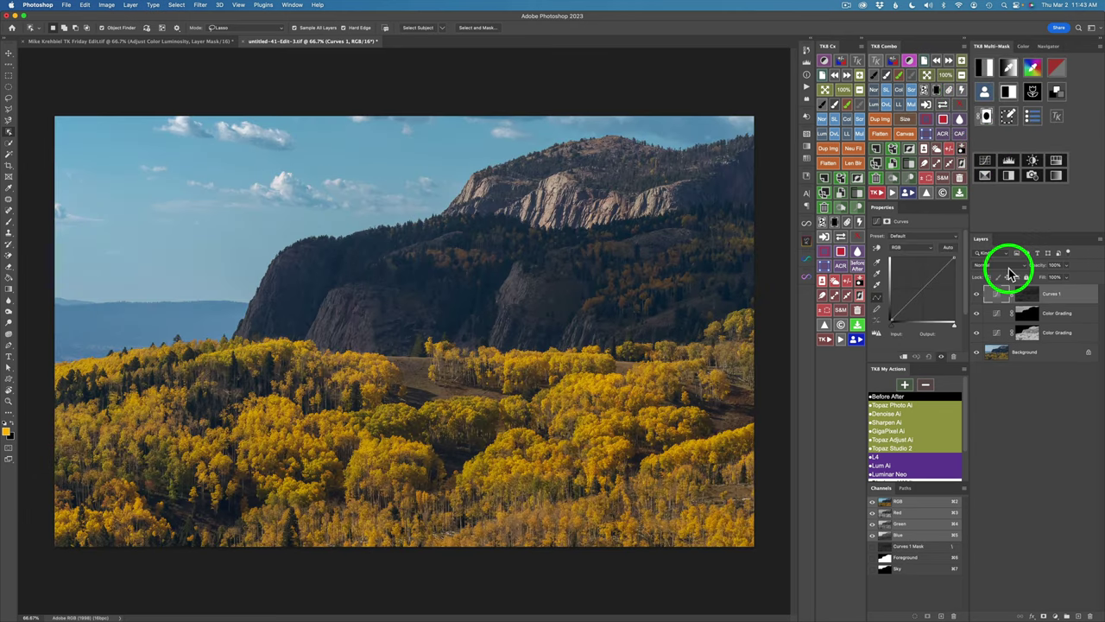
click(911, 90)
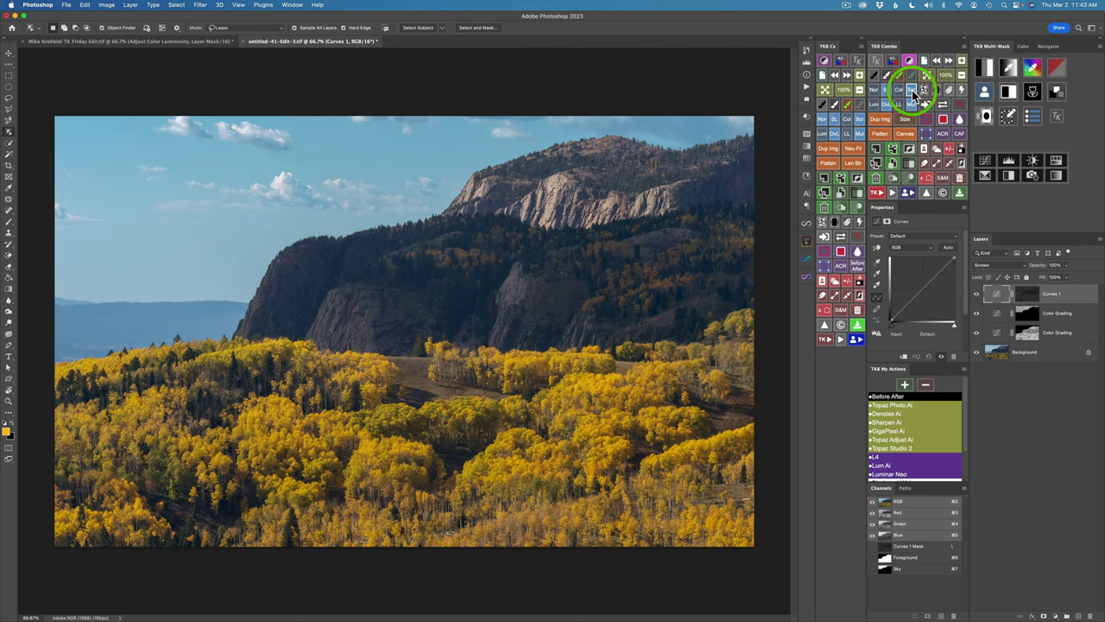
Set the Screen-mode Curves layer's opacity to 80% and compare the landscape with and without it
click(977, 296)
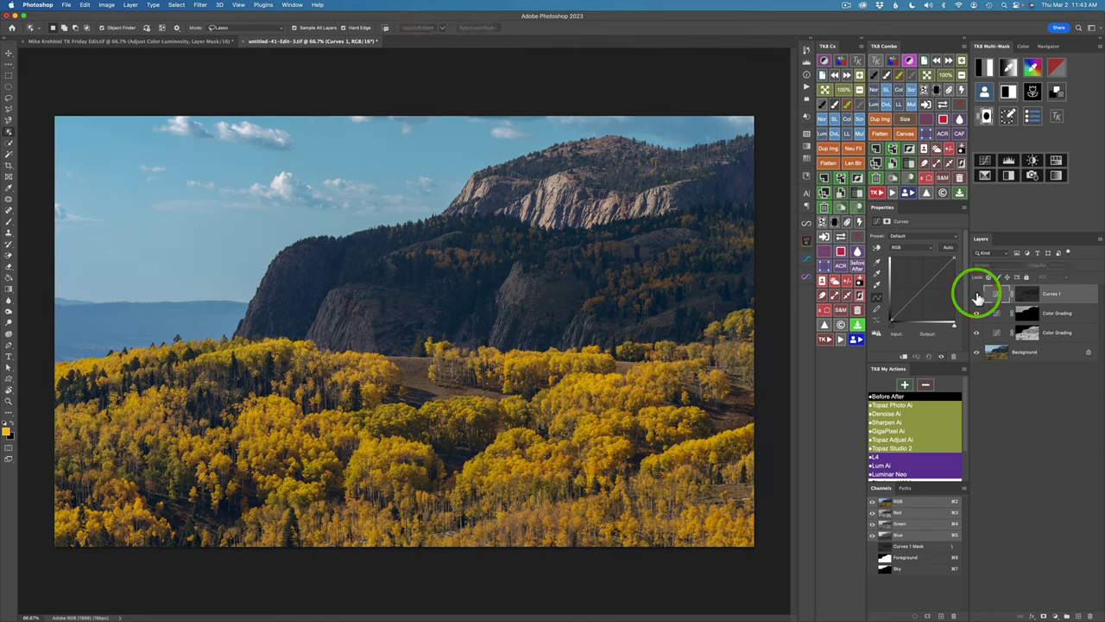
click(976, 296)
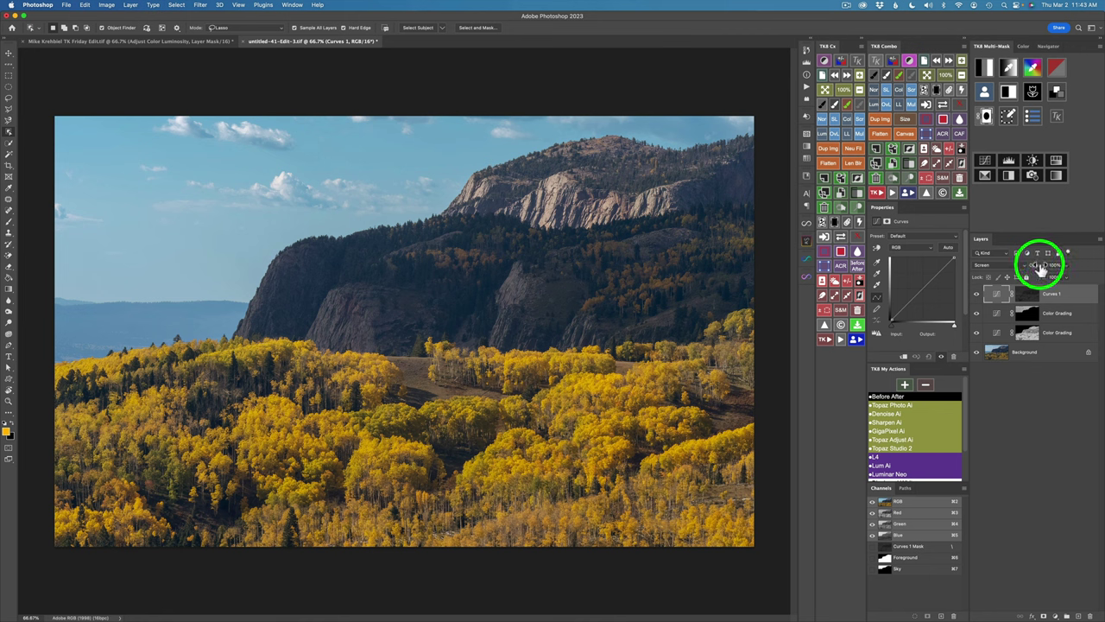
mouse_move(1040, 270)
mouse_down()
mouse_move(1027, 270)
mouse_move(1044, 270)
mouse_move(1039, 262)
mouse_up()
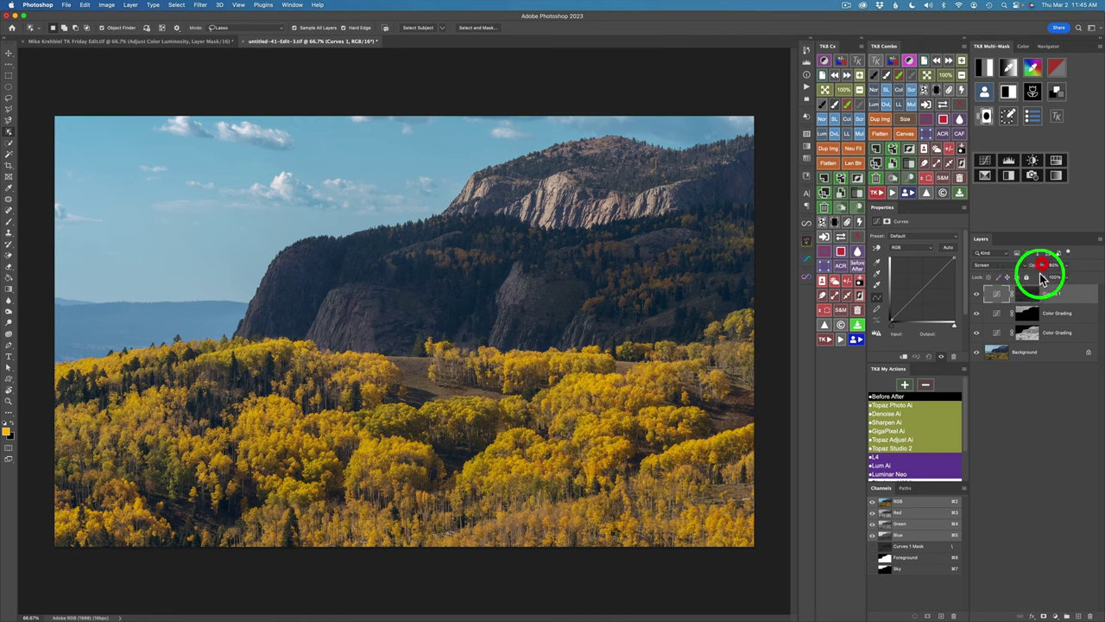
click(979, 295)
click(978, 294)
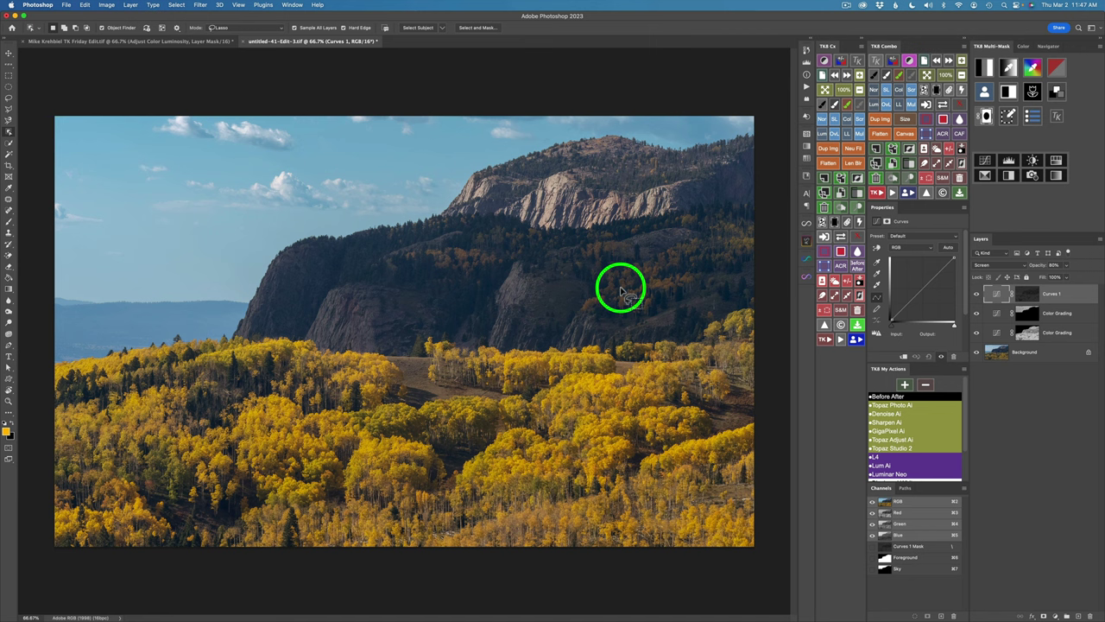
Build a color mask from a color sampled on the orange trees of the shaded mountainside, and brighten it strongly with its black-to-white slider
key(v)
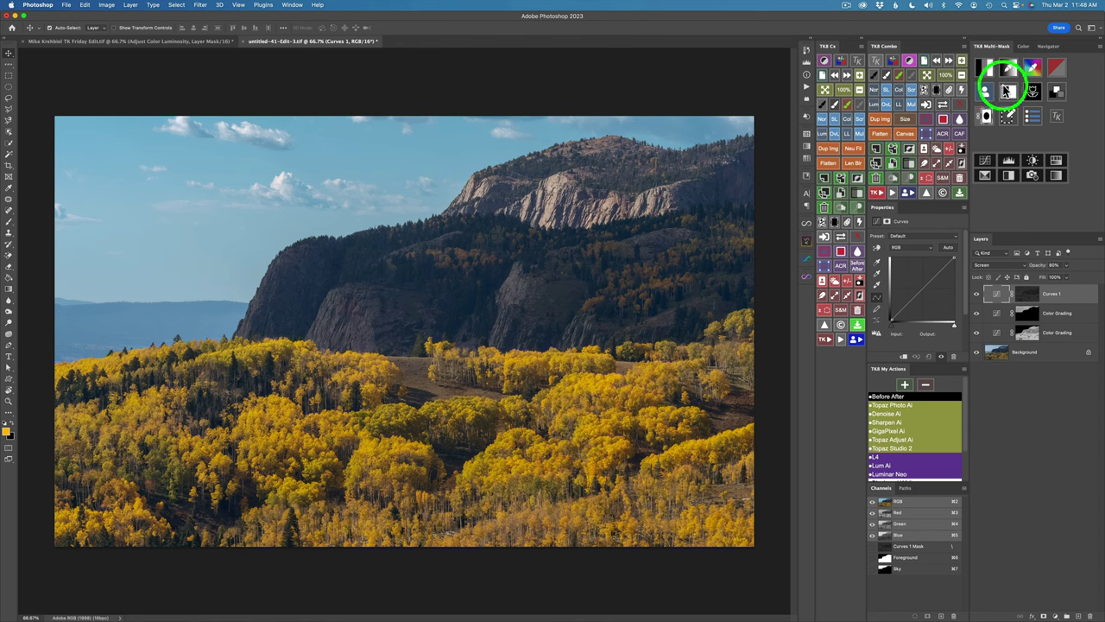
click(1033, 69)
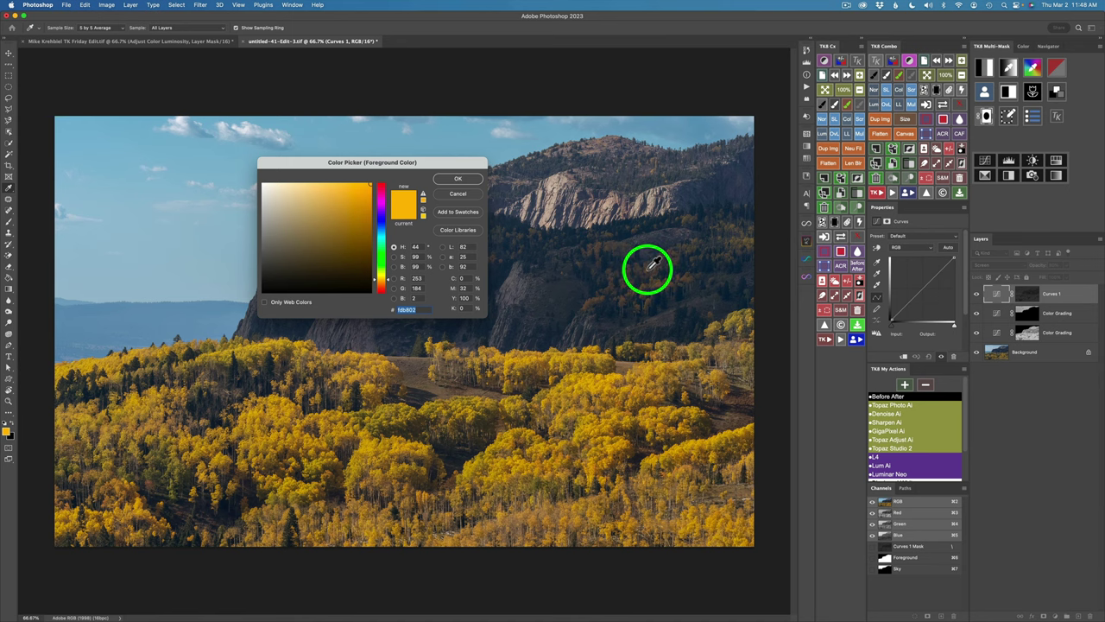
click(457, 179)
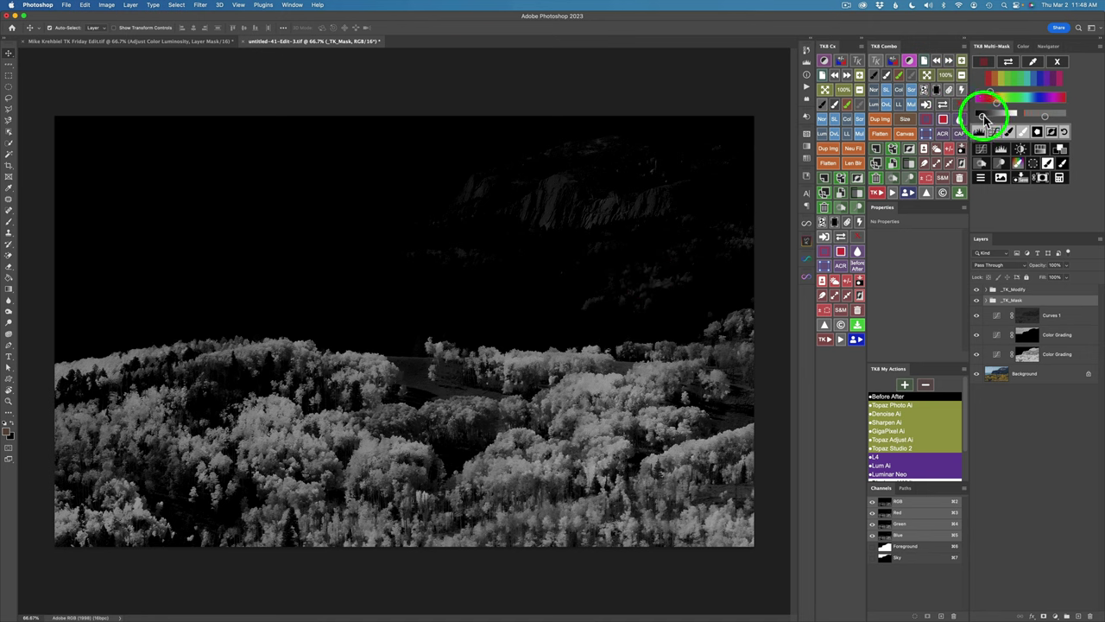
drag(983, 118, 1019, 118)
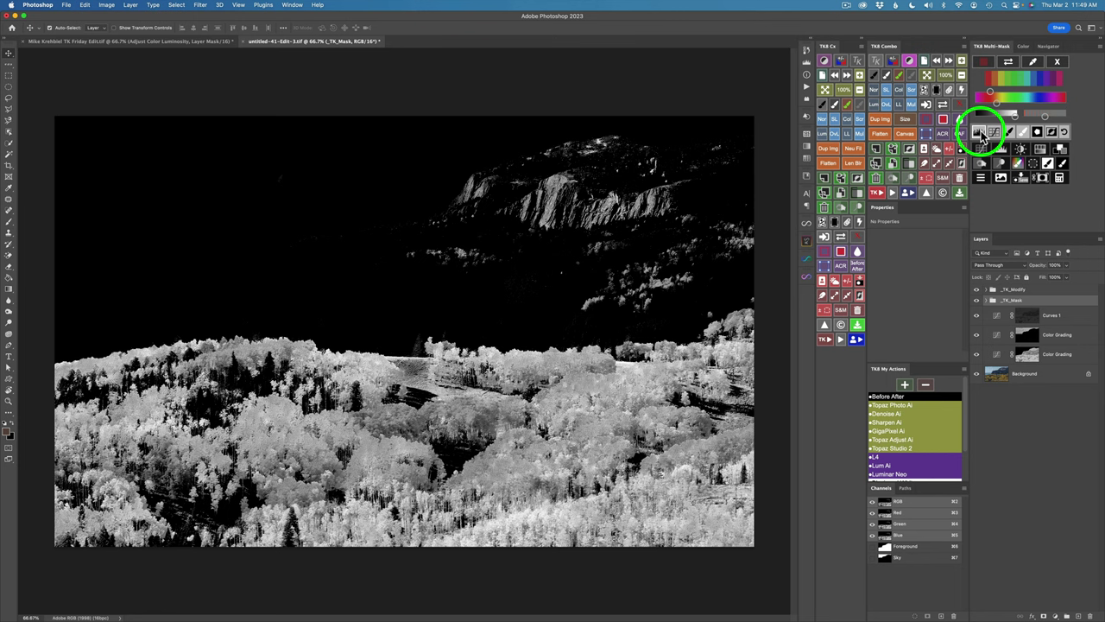
Brighten the color mask with the Levels modification, raising its midtone value to 1.68
click(981, 132)
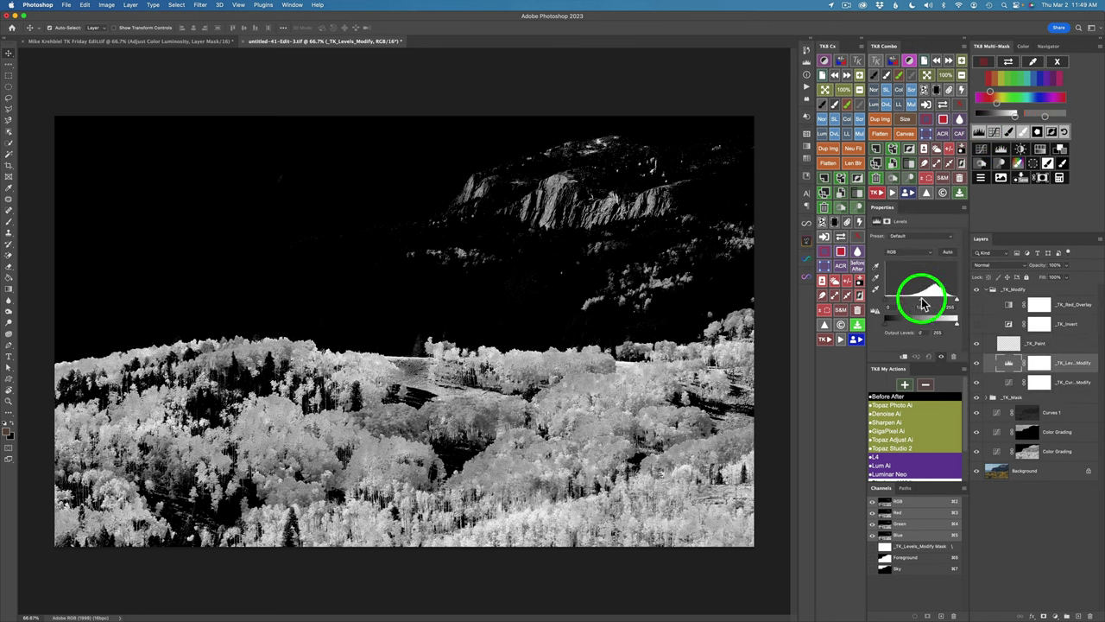
drag(922, 304, 917, 304)
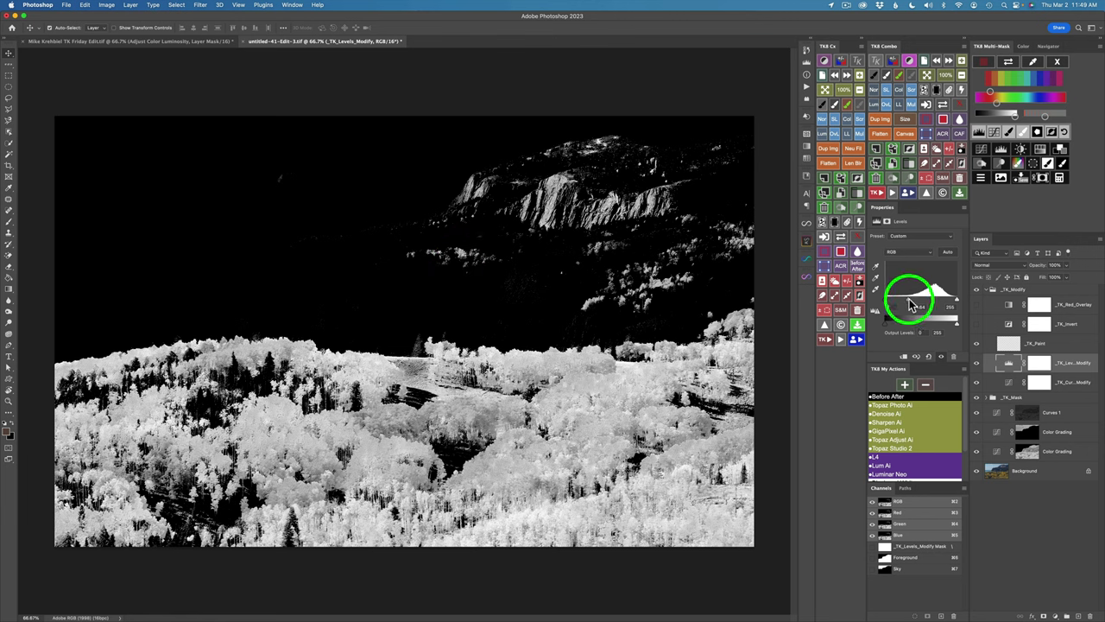
key(super+z)
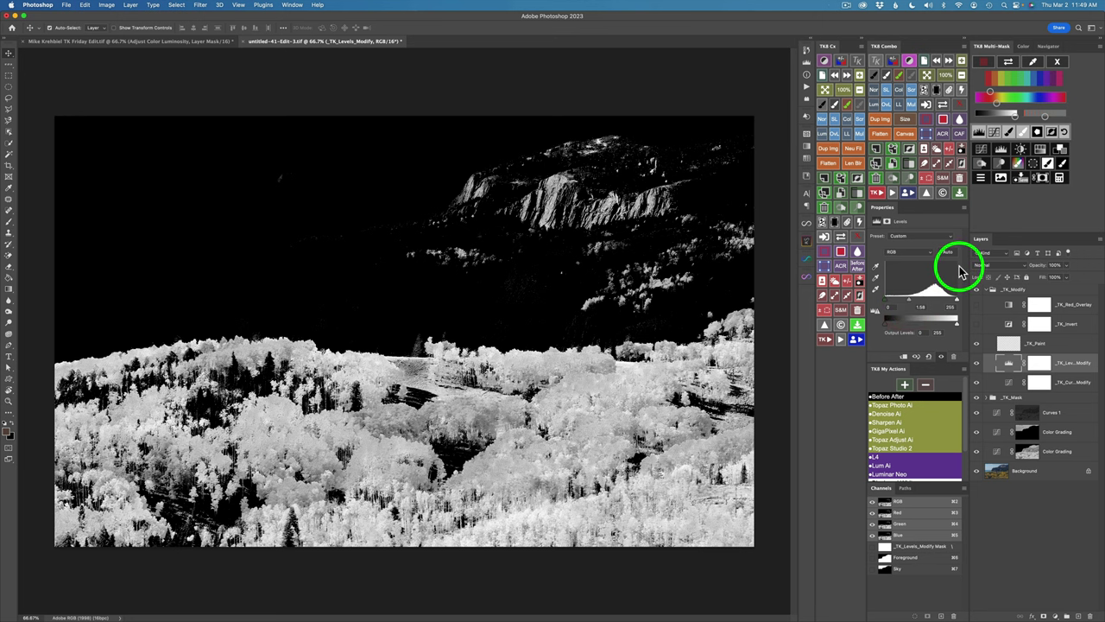
Create a white-paint Dodge layer with the color mask as a selection, then enlarge the brush and set its opacity to 20%
click(998, 164)
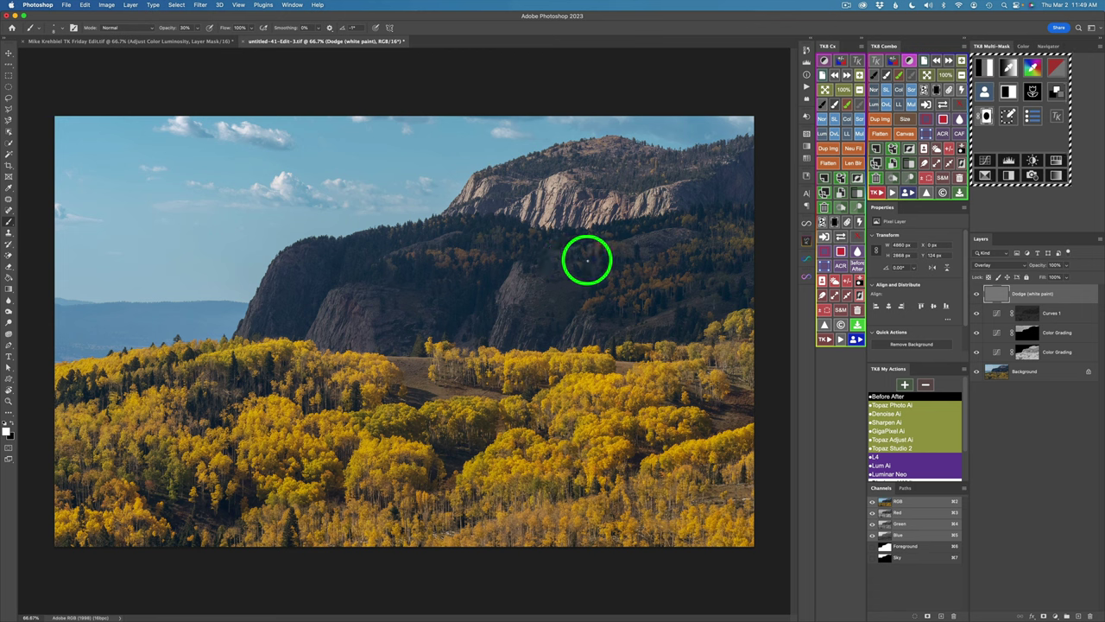
drag(589, 262, 608, 270)
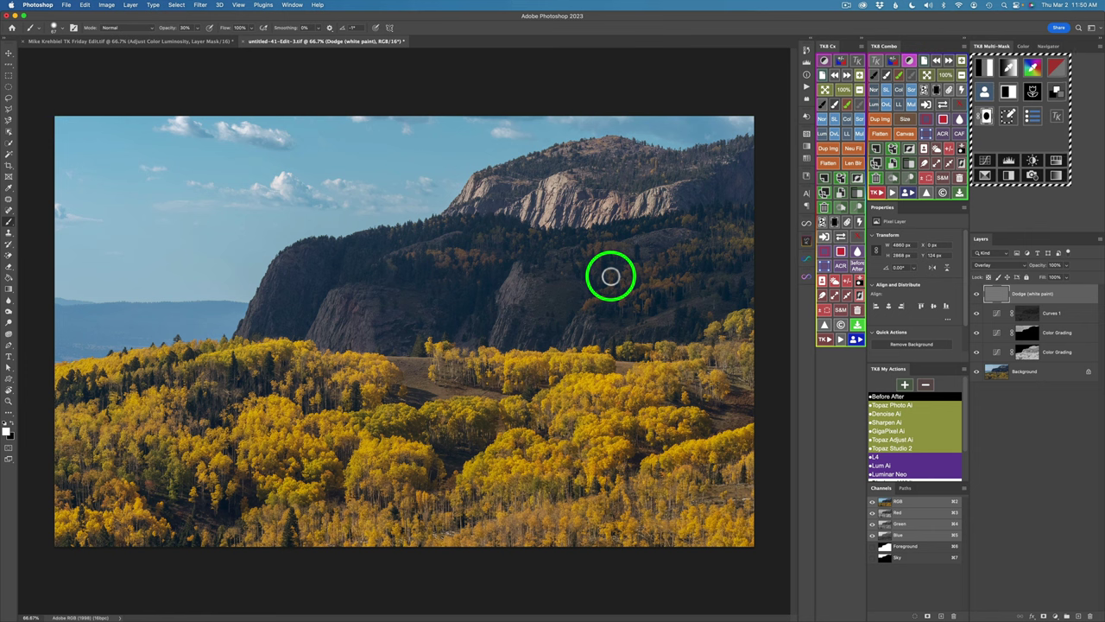
key(2)
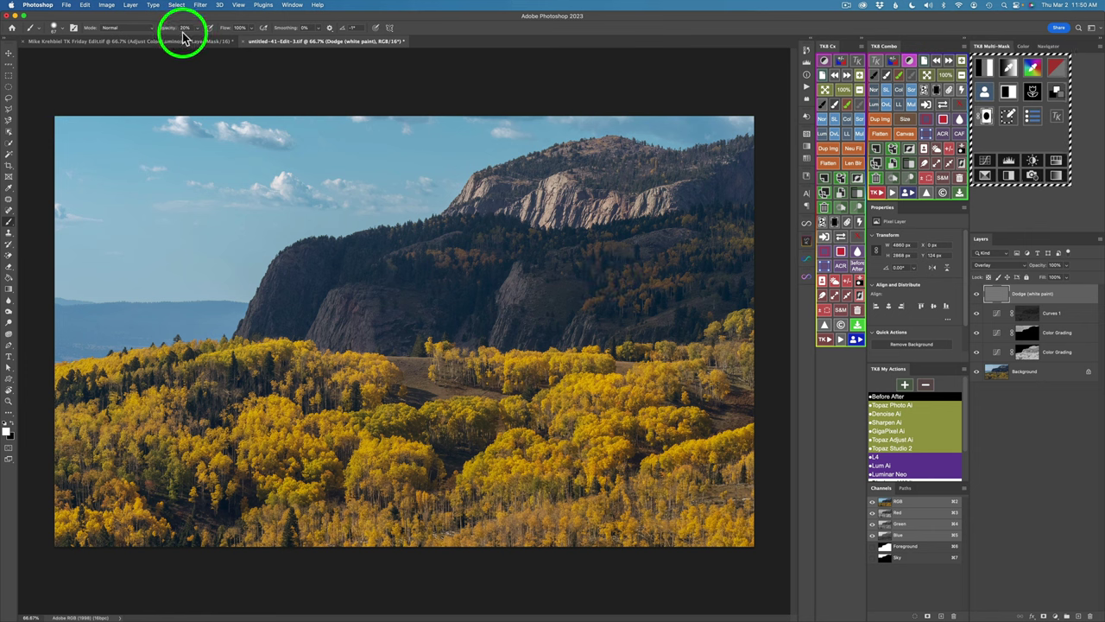
Set the foreground paint color to a golden yellow (#dfaf29) sampled from the sunlit foreground aspens
click(900, 78)
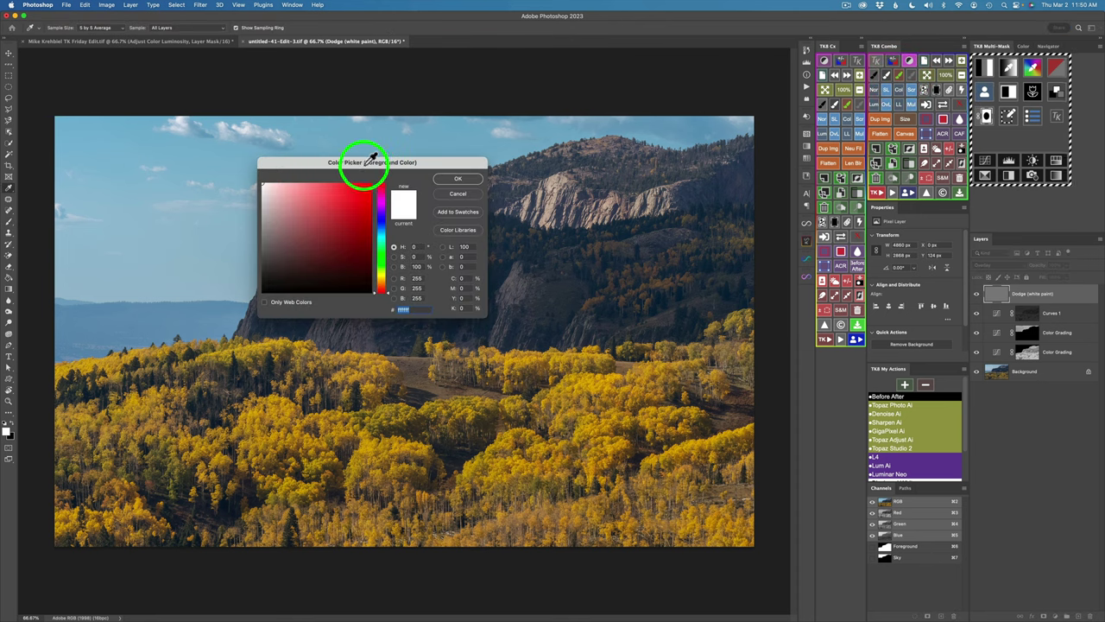
click(649, 267)
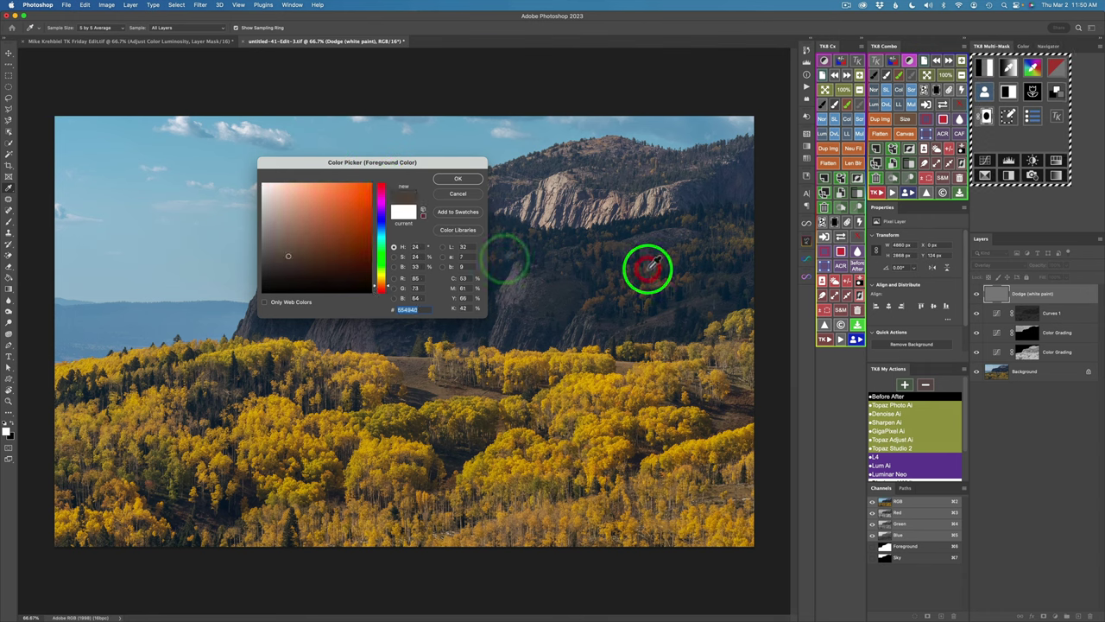
click(520, 354)
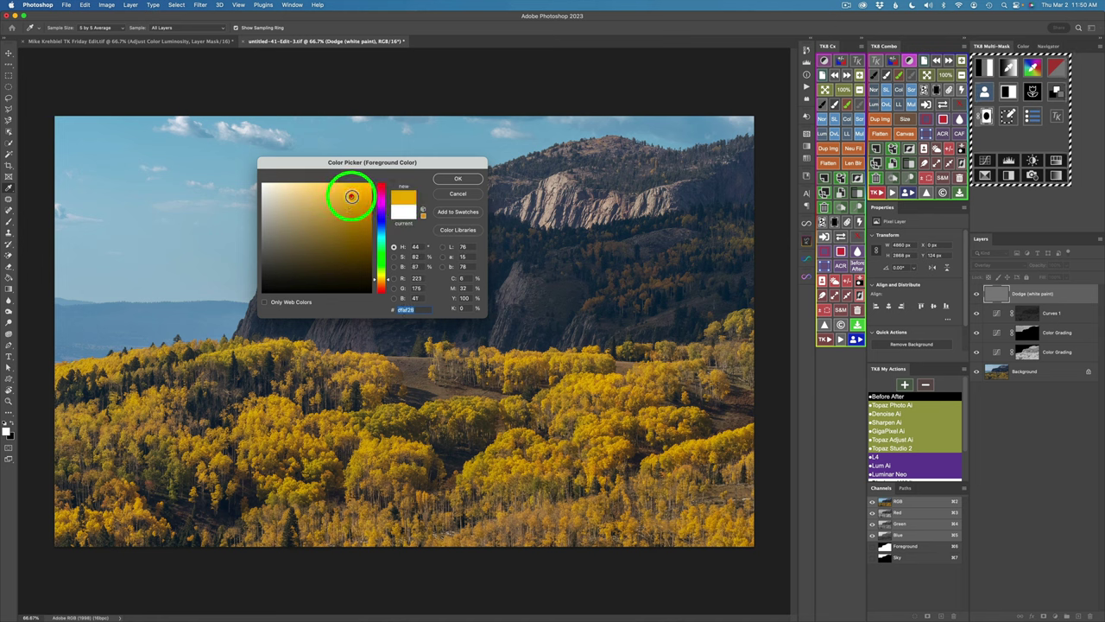
click(350, 197)
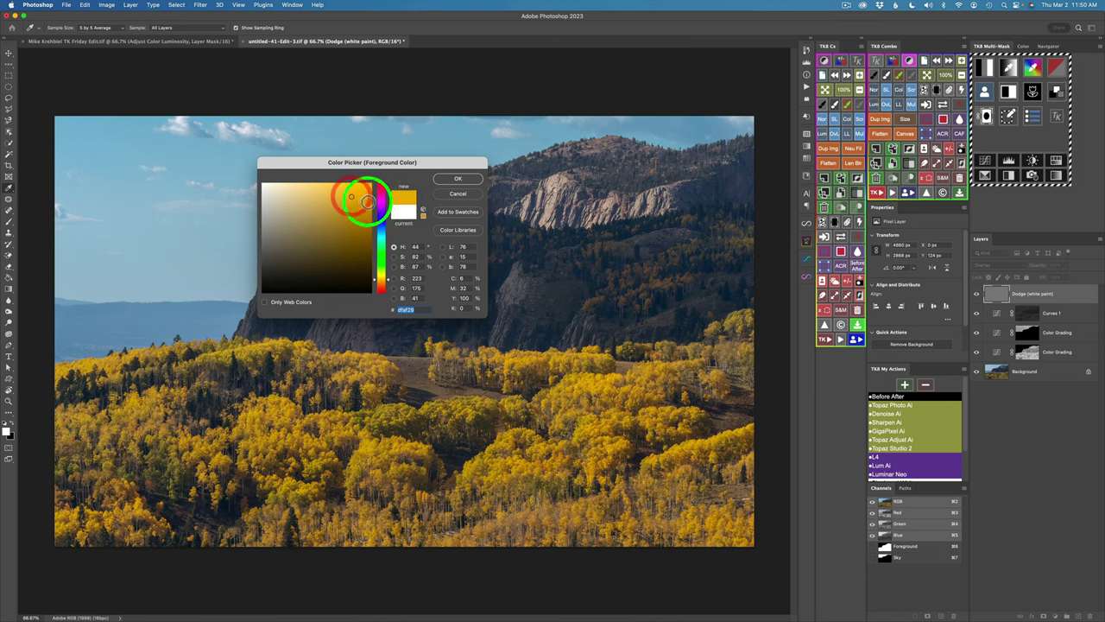
click(457, 178)
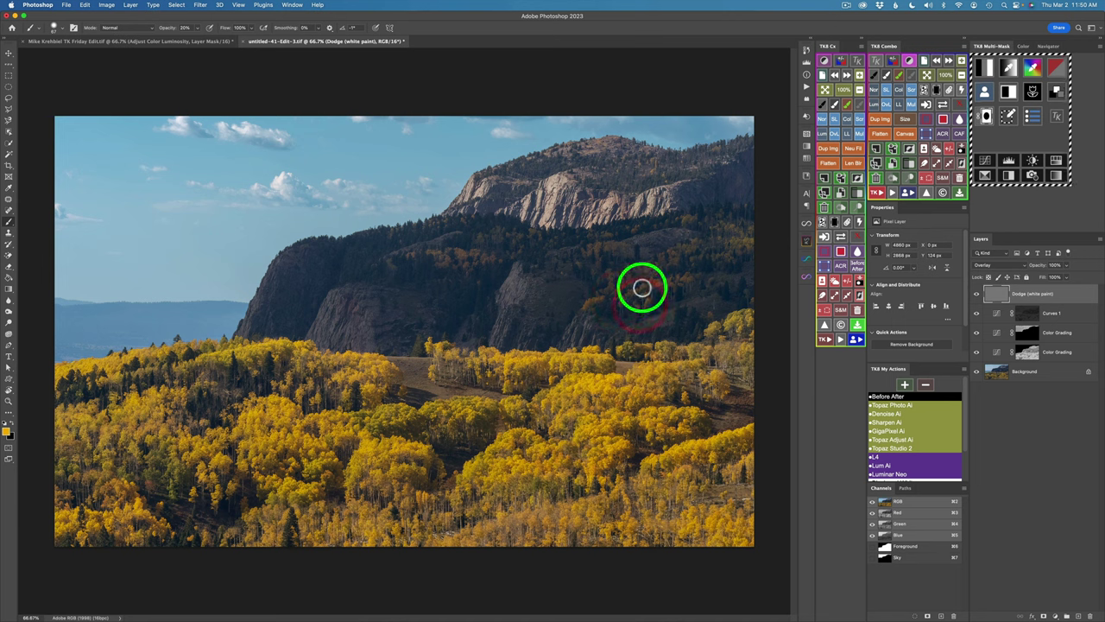
Paint the yellow onto the Dodge layer over the orange trees scattered across the shaded mountainside
click(668, 279)
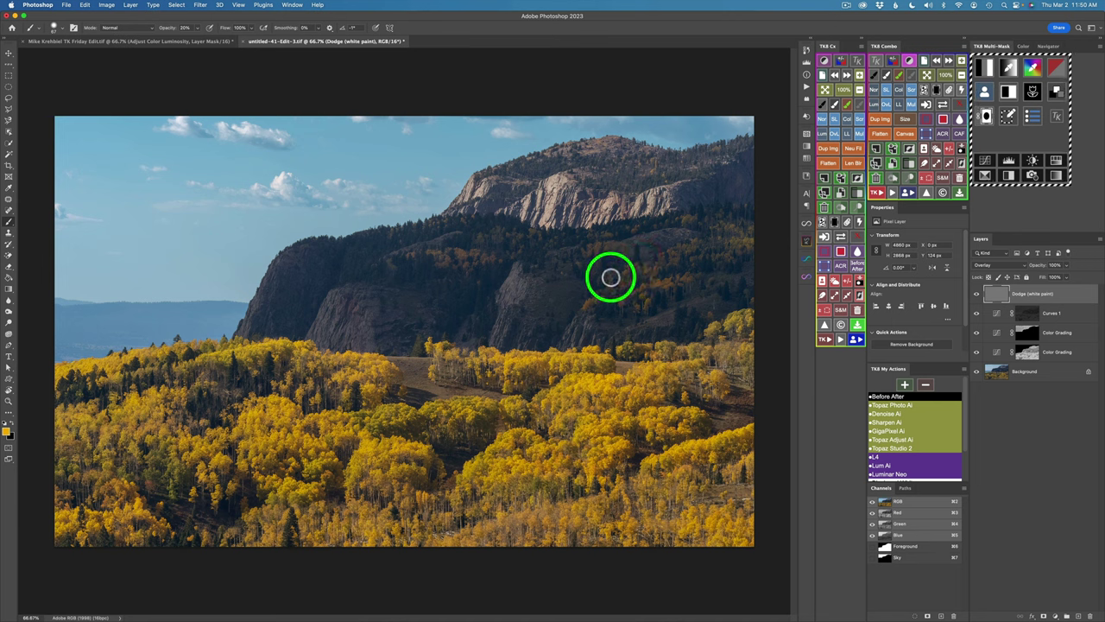
click(614, 288)
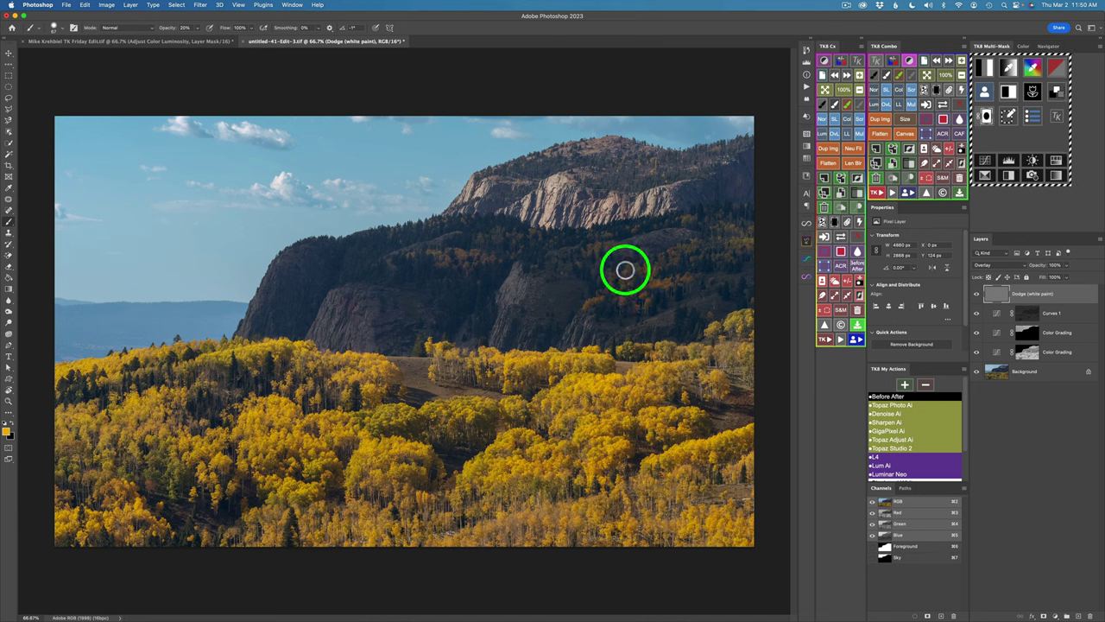
click(621, 271)
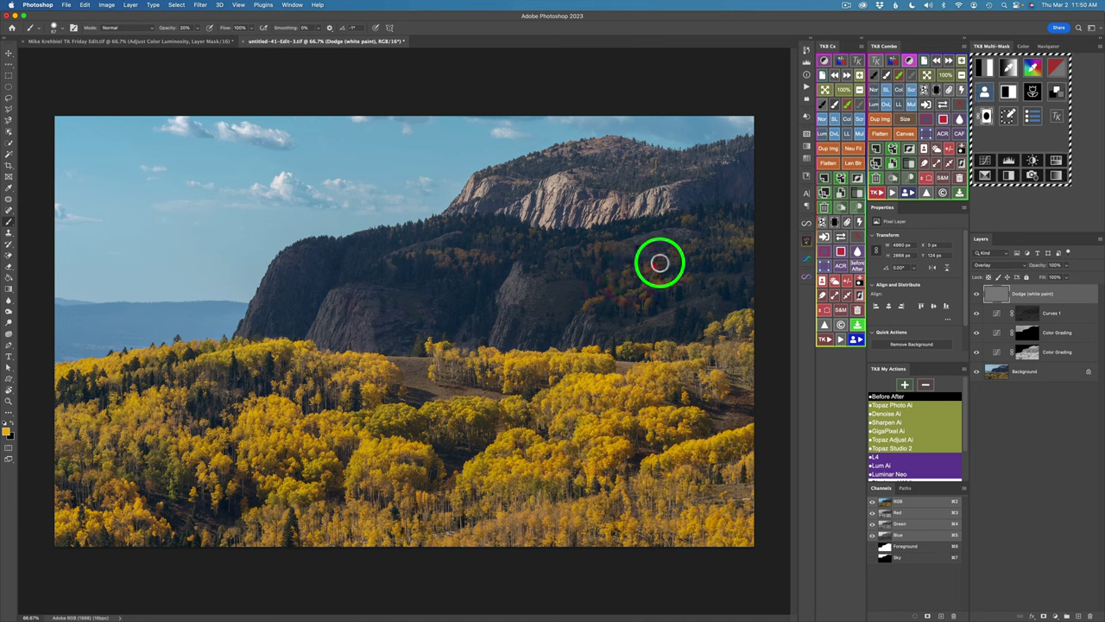
click(674, 251)
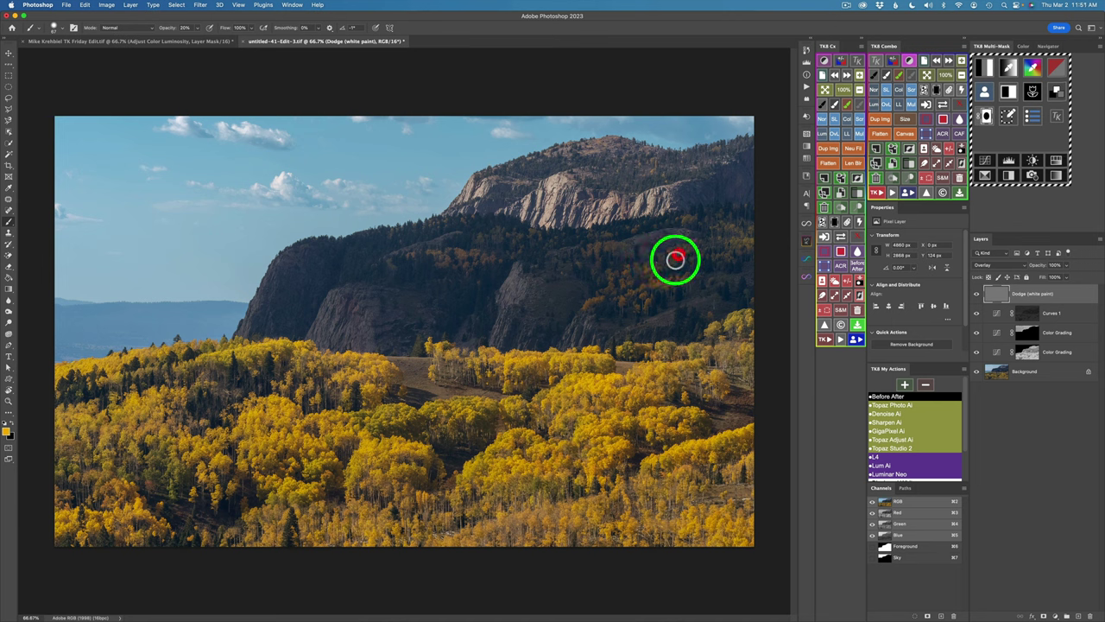
mouse_move(676, 259)
mouse_down()
mouse_move(737, 257)
mouse_move(725, 253)
mouse_move(745, 242)
mouse_move(717, 227)
mouse_move(753, 230)
mouse_move(661, 227)
mouse_move(679, 227)
mouse_up()
mouse_move(595, 246)
mouse_down()
mouse_move(585, 251)
mouse_move(622, 250)
mouse_move(594, 250)
mouse_up()
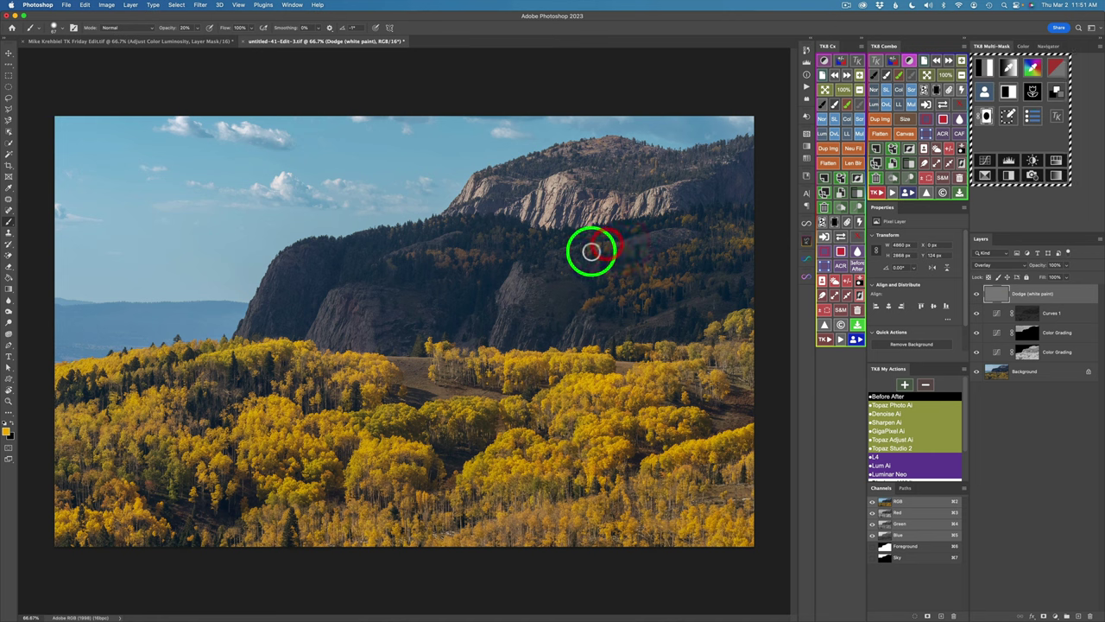
mouse_move(482, 256)
mouse_down()
mouse_move(439, 251)
mouse_move(497, 234)
mouse_move(429, 227)
mouse_up()
click(459, 253)
drag(711, 232, 718, 216)
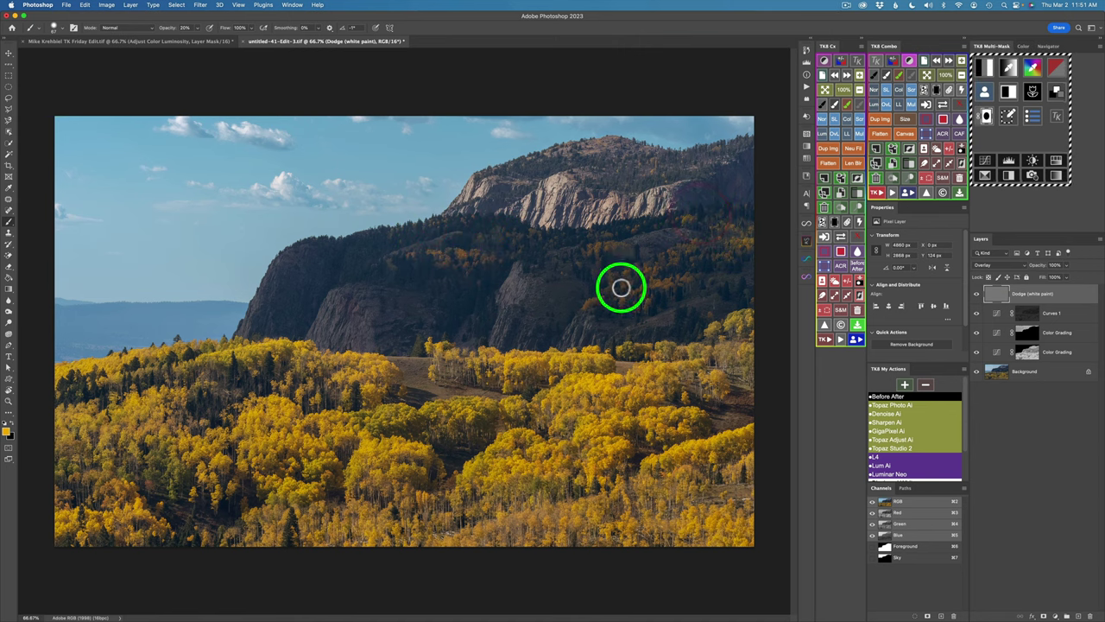
mouse_move(615, 288)
mouse_down()
mouse_move(599, 288)
mouse_move(608, 295)
mouse_move(651, 270)
mouse_up()
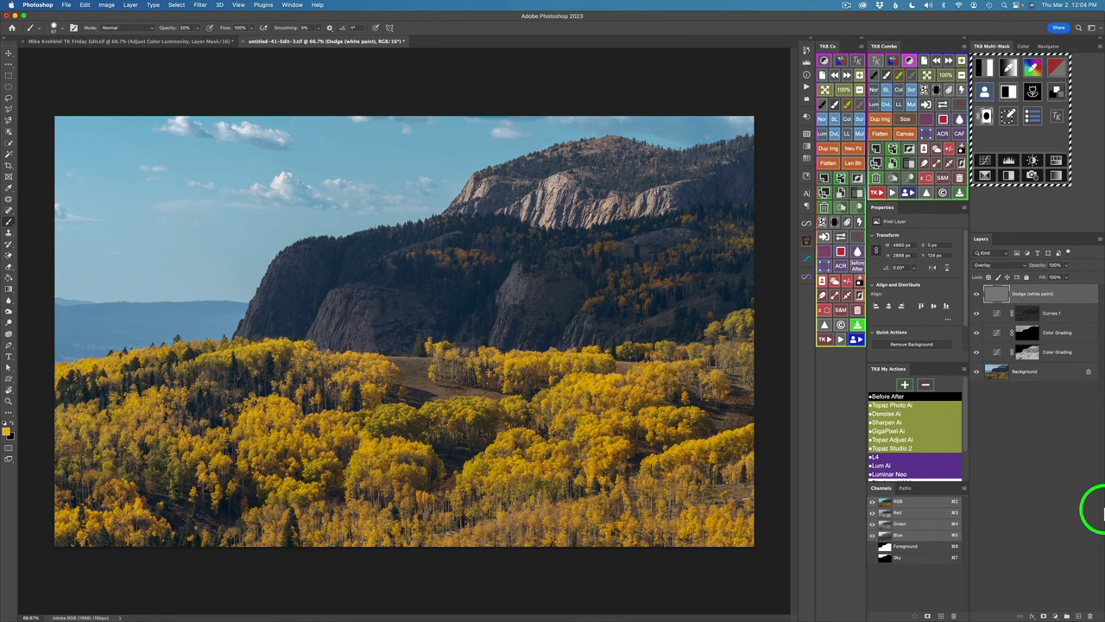
Build a color mask from a dark blue (#3d455a) sampled in the shadows of the sunlit upper cliff
key(v)
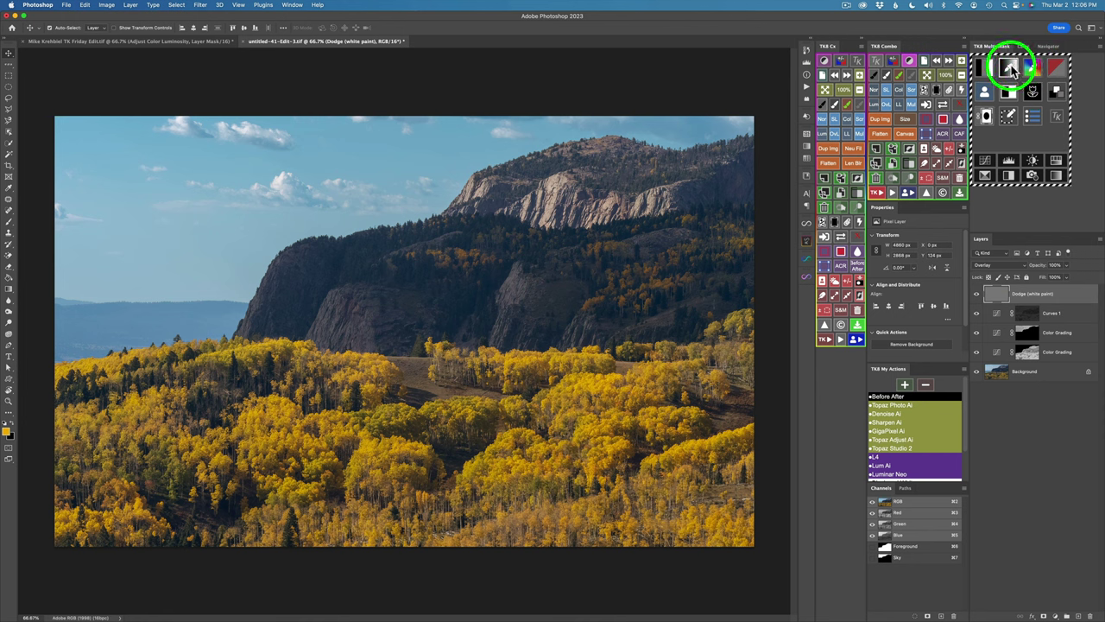
click(1010, 67)
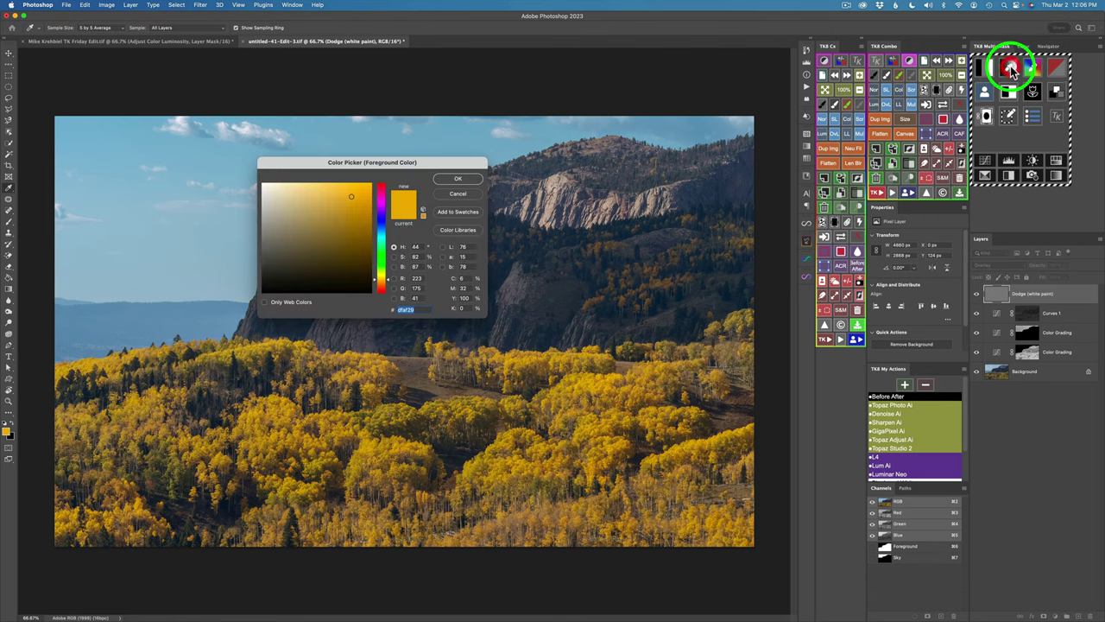
drag(575, 200, 569, 204)
click(557, 210)
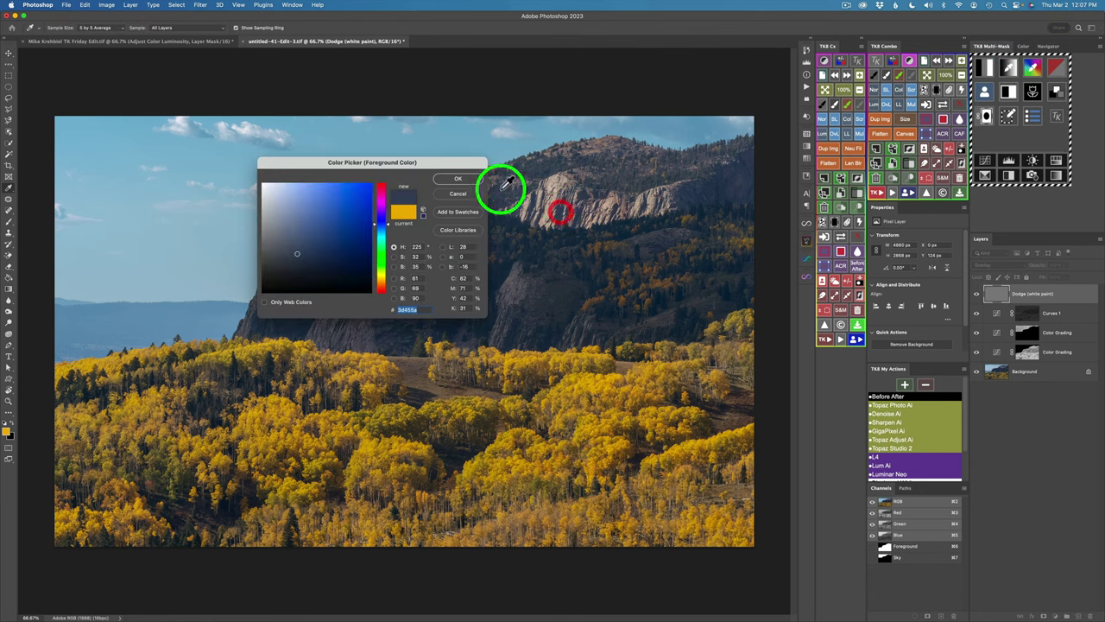
click(460, 179)
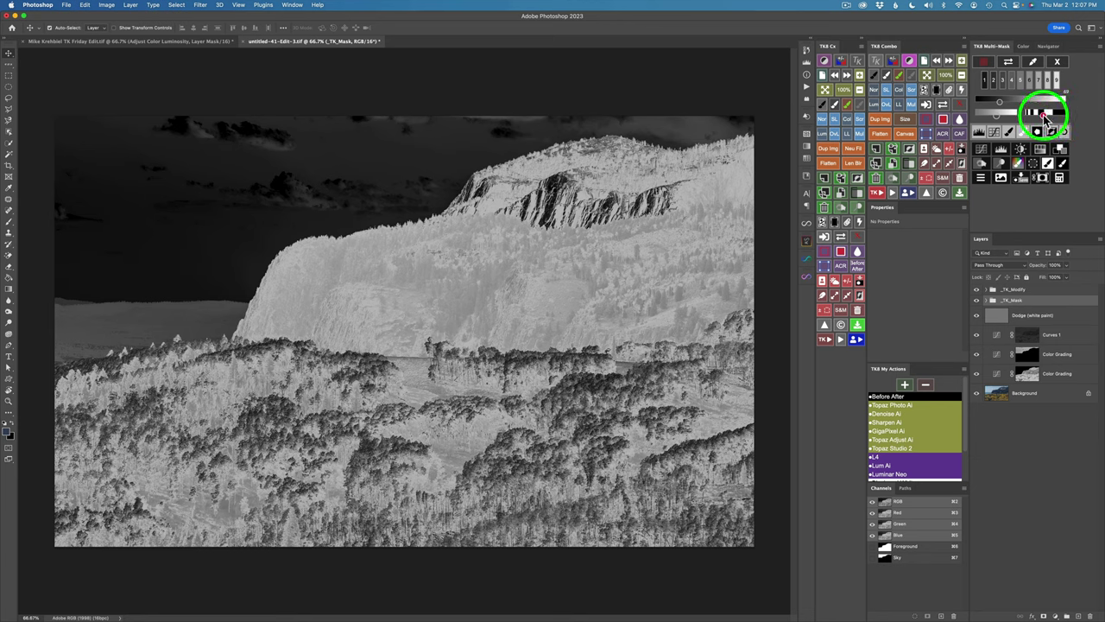
Refine the shadow color mask with its sliders, turning the sky and lighter rock black and brightening the remaining shadow tones
click(1046, 116)
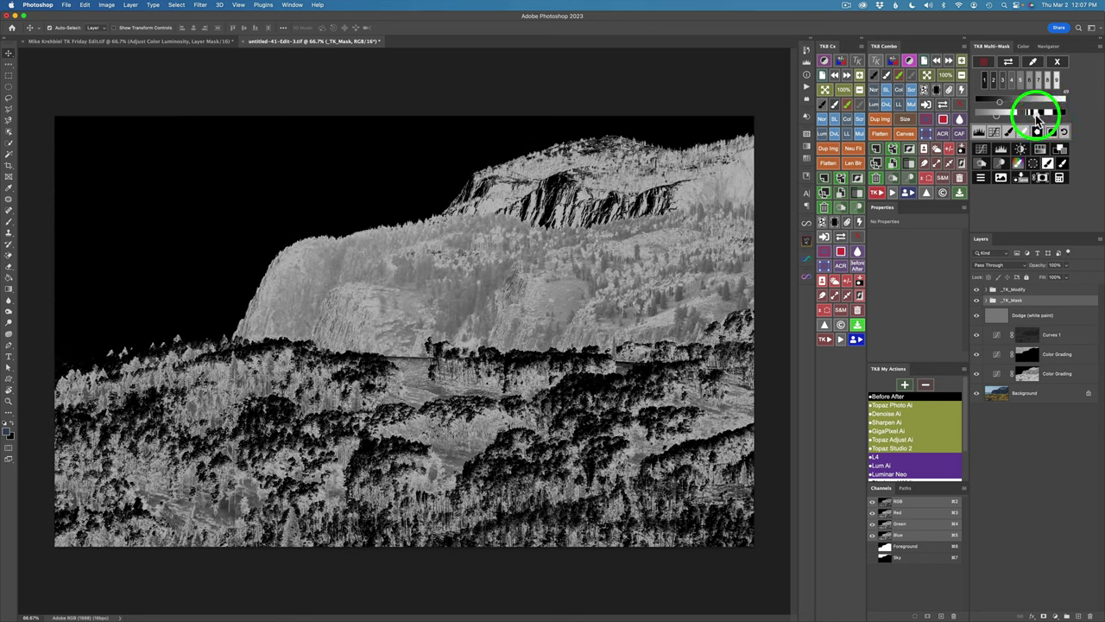
click(1037, 116)
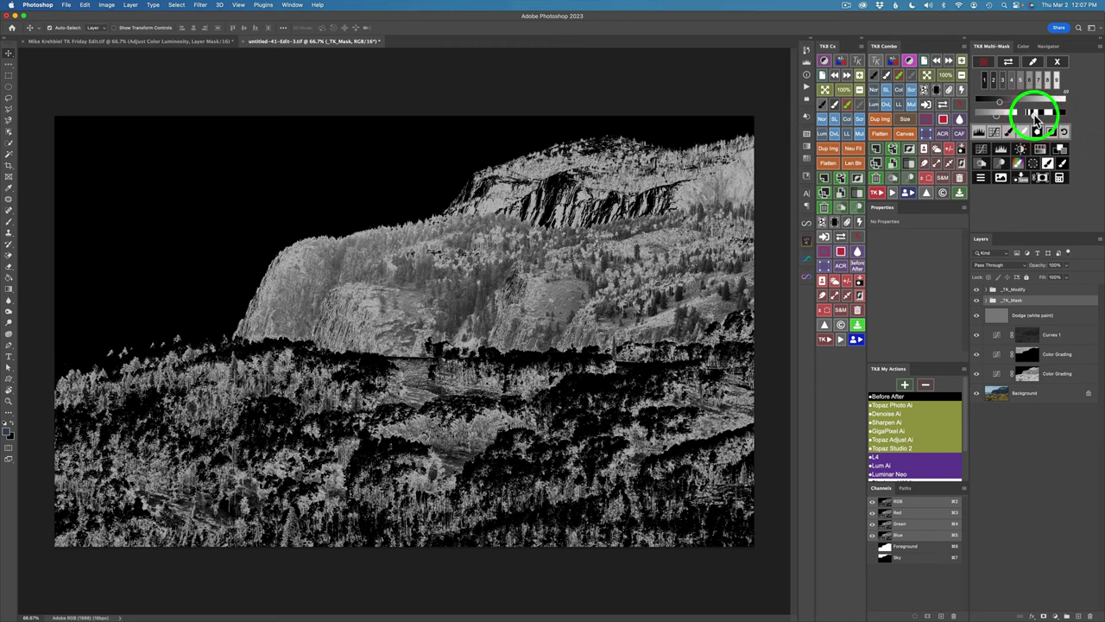
click(1034, 115)
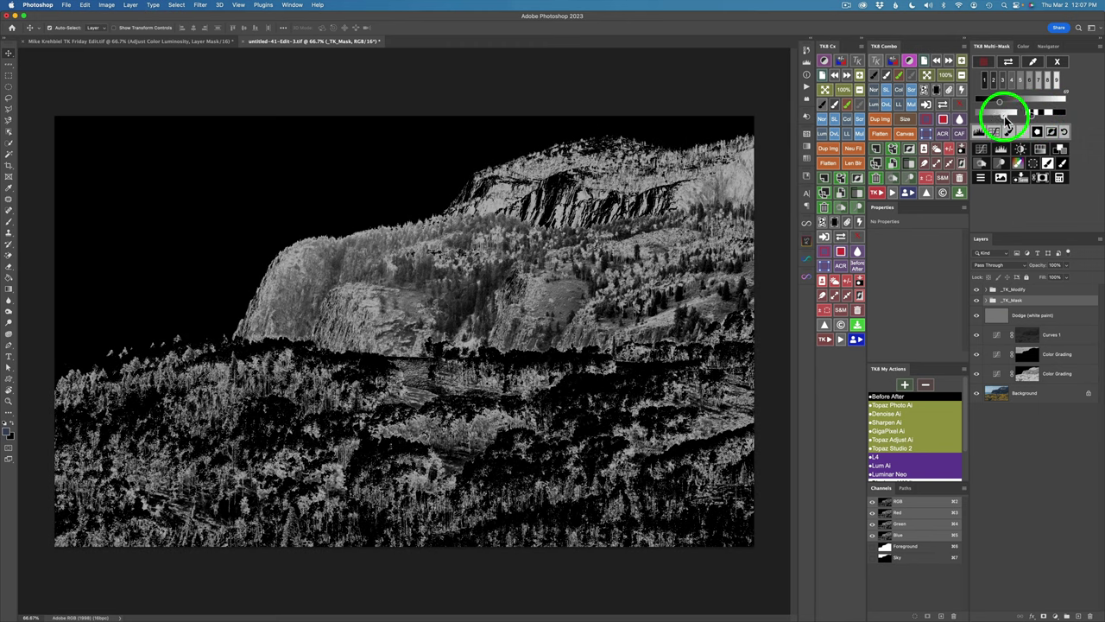
click(1007, 122)
click(1009, 122)
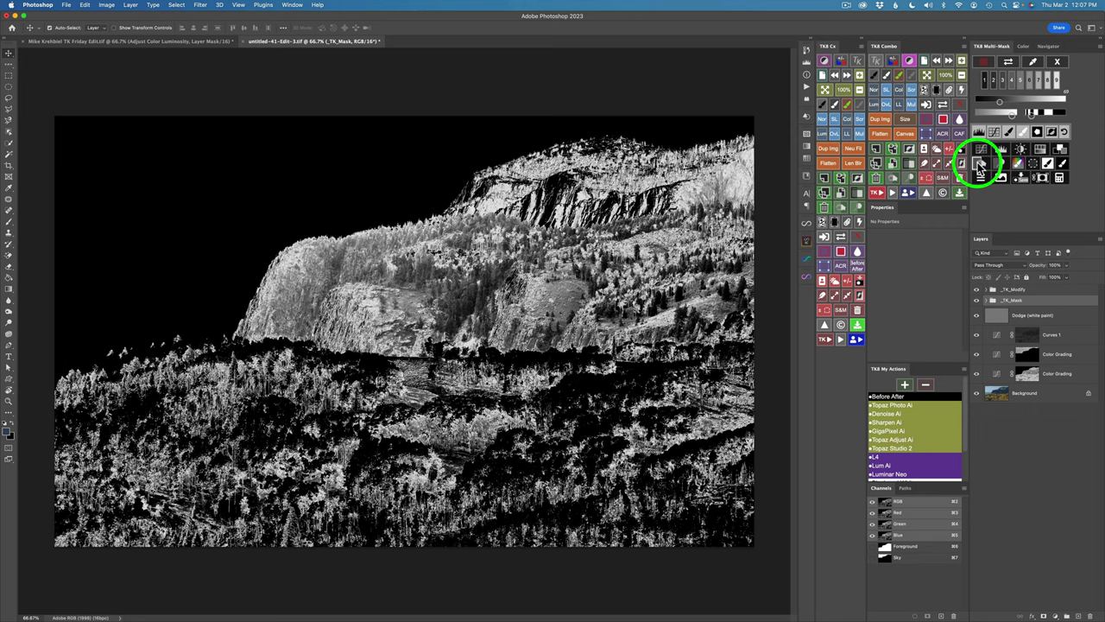
Create a black-paint Burn layer with the mask as a selection and darken the upper cliff's shadows with a 10% opacity brush
click(978, 163)
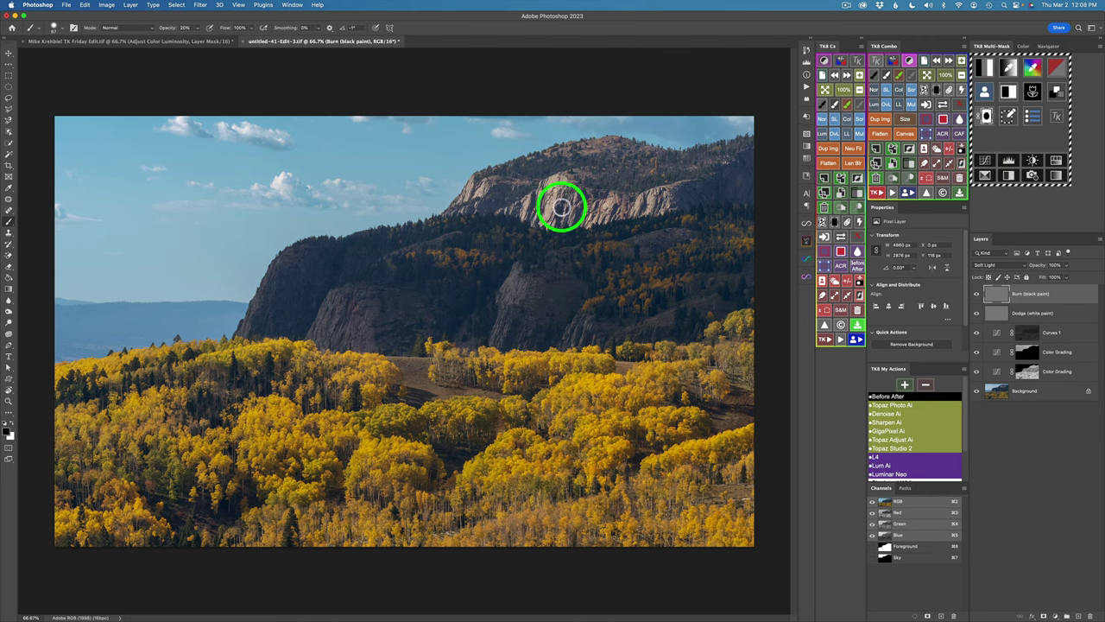
mouse_move(559, 213)
mouse_down()
mouse_move(564, 240)
mouse_move(575, 218)
mouse_move(573, 232)
mouse_up()
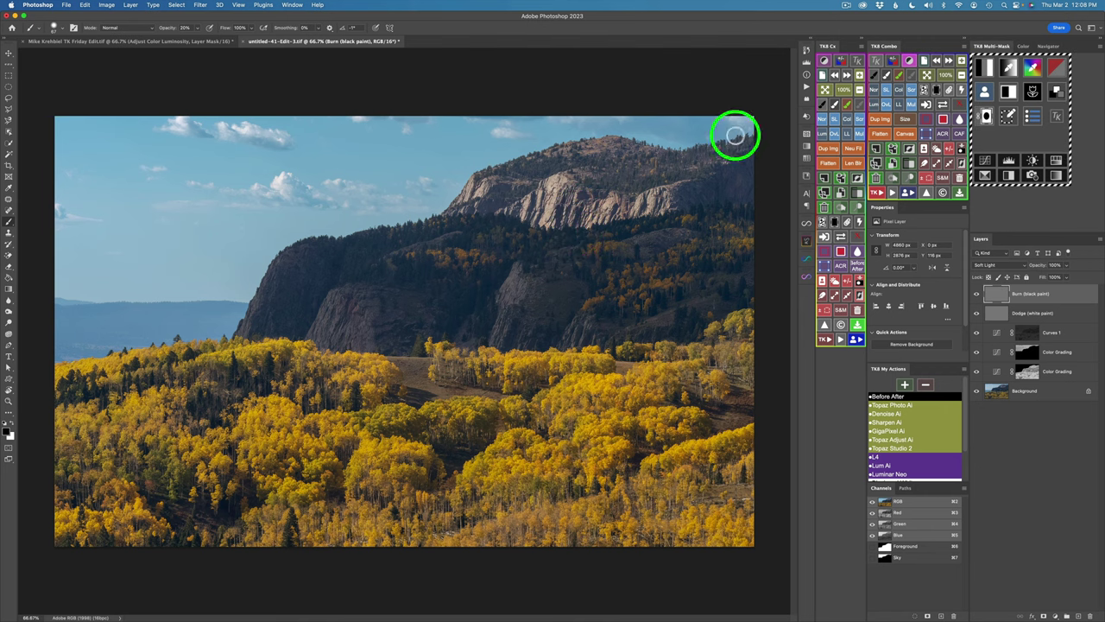
click(925, 66)
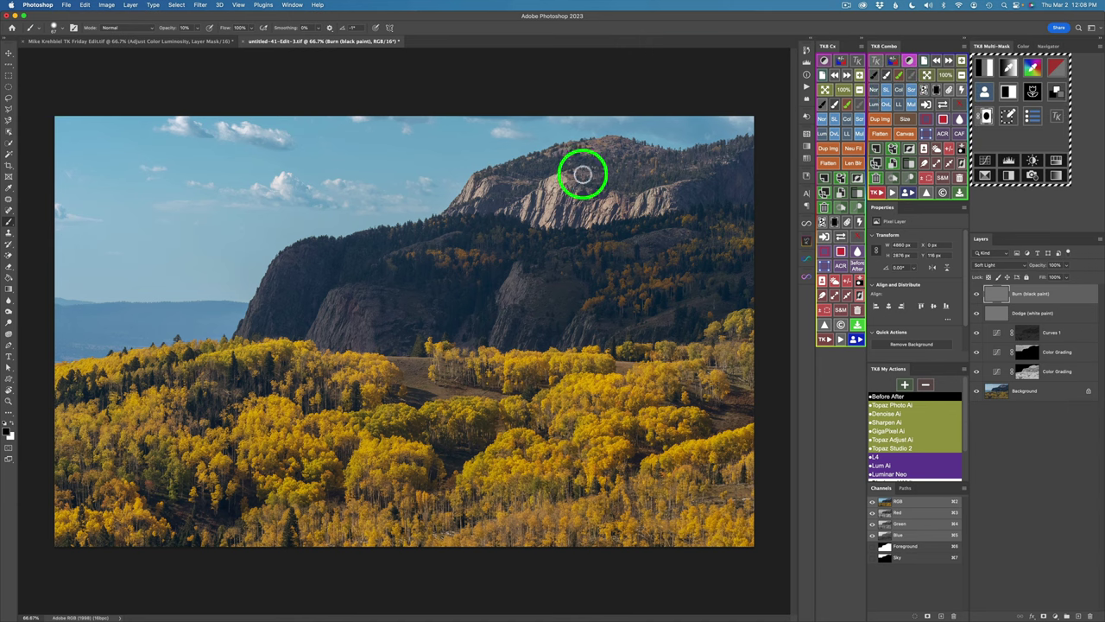
mouse_move(534, 197)
mouse_down()
mouse_move(523, 215)
mouse_move(538, 215)
mouse_move(543, 198)
mouse_move(534, 216)
mouse_move(577, 207)
mouse_move(575, 222)
mouse_move(583, 190)
mouse_move(582, 210)
mouse_move(595, 207)
mouse_move(586, 228)
mouse_move(613, 209)
mouse_up()
mouse_move(606, 214)
mouse_down()
mouse_move(584, 190)
mouse_move(636, 199)
mouse_move(623, 209)
mouse_move(661, 191)
mouse_move(654, 209)
mouse_move(663, 187)
mouse_move(660, 211)
mouse_move(673, 190)
mouse_move(669, 212)
mouse_move(670, 184)
mouse_move(657, 195)
mouse_move(517, 185)
mouse_move(528, 196)
mouse_move(506, 190)
mouse_move(482, 195)
mouse_move(525, 190)
mouse_move(451, 205)
mouse_move(489, 200)
mouse_move(473, 205)
mouse_move(482, 190)
mouse_move(473, 179)
mouse_move(459, 202)
mouse_move(479, 183)
mouse_move(474, 199)
mouse_move(527, 195)
mouse_up()
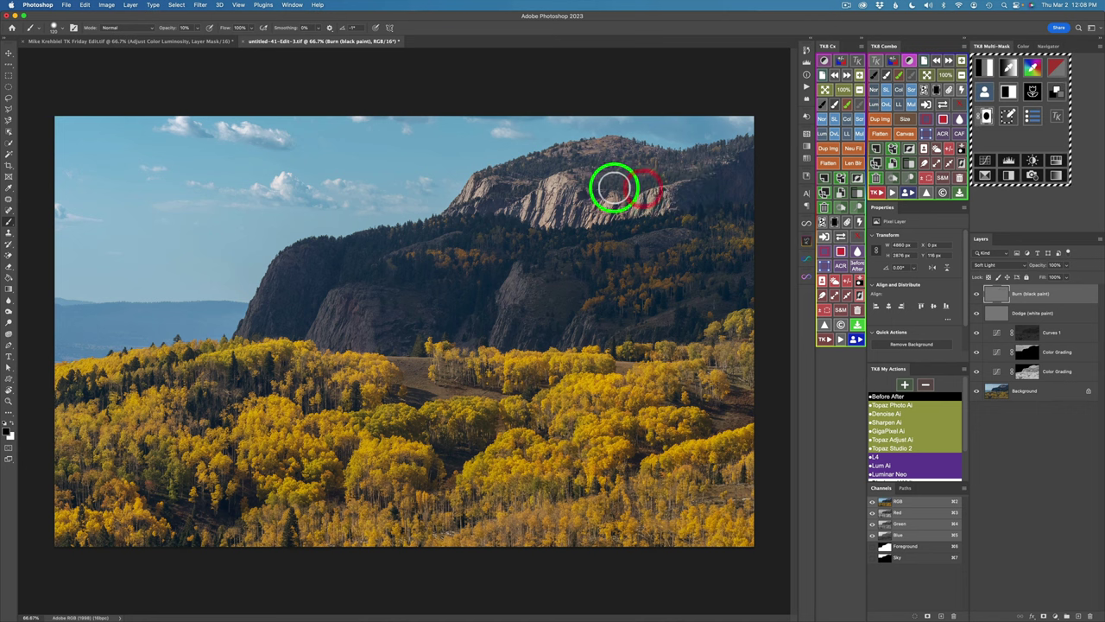
mouse_move(604, 186)
mouse_down()
mouse_move(662, 203)
mouse_move(666, 192)
mouse_move(670, 201)
mouse_move(658, 187)
mouse_move(647, 209)
mouse_move(639, 198)
mouse_move(632, 216)
mouse_move(638, 195)
mouse_move(628, 218)
mouse_move(616, 199)
mouse_move(607, 216)
mouse_move(609, 195)
mouse_move(592, 203)
mouse_move(586, 228)
mouse_move(600, 219)
mouse_move(596, 201)
mouse_move(567, 200)
mouse_move(570, 188)
mouse_move(561, 202)
mouse_move(563, 177)
mouse_move(545, 228)
mouse_move(548, 179)
mouse_move(561, 182)
mouse_move(491, 185)
mouse_move(469, 202)
mouse_up()
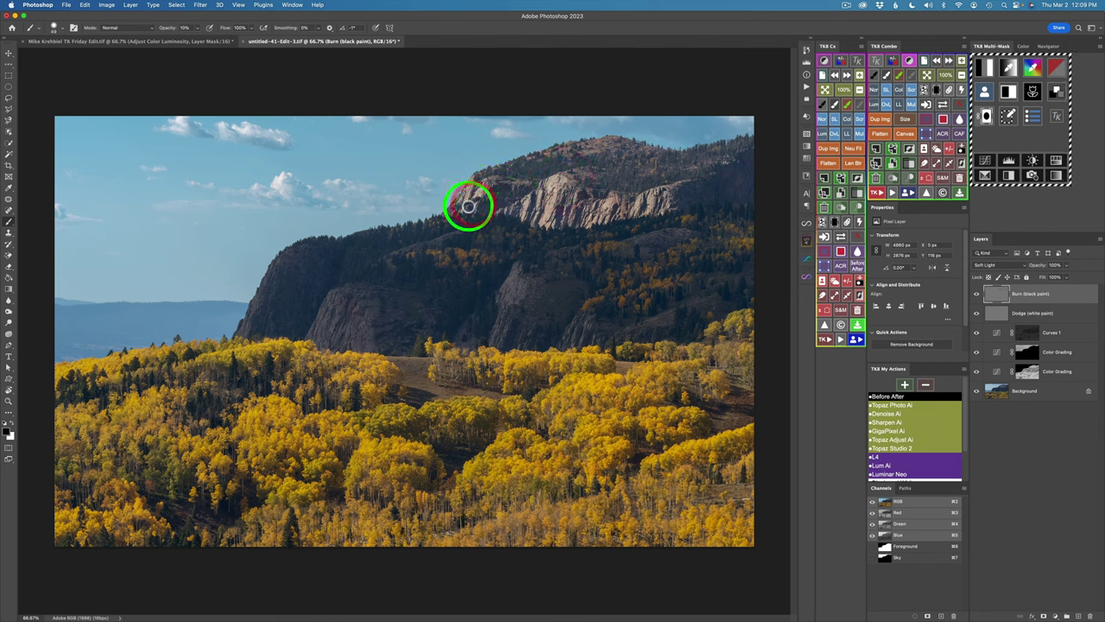
Compare the landscape with and without the Burn layer
click(977, 295)
click(976, 294)
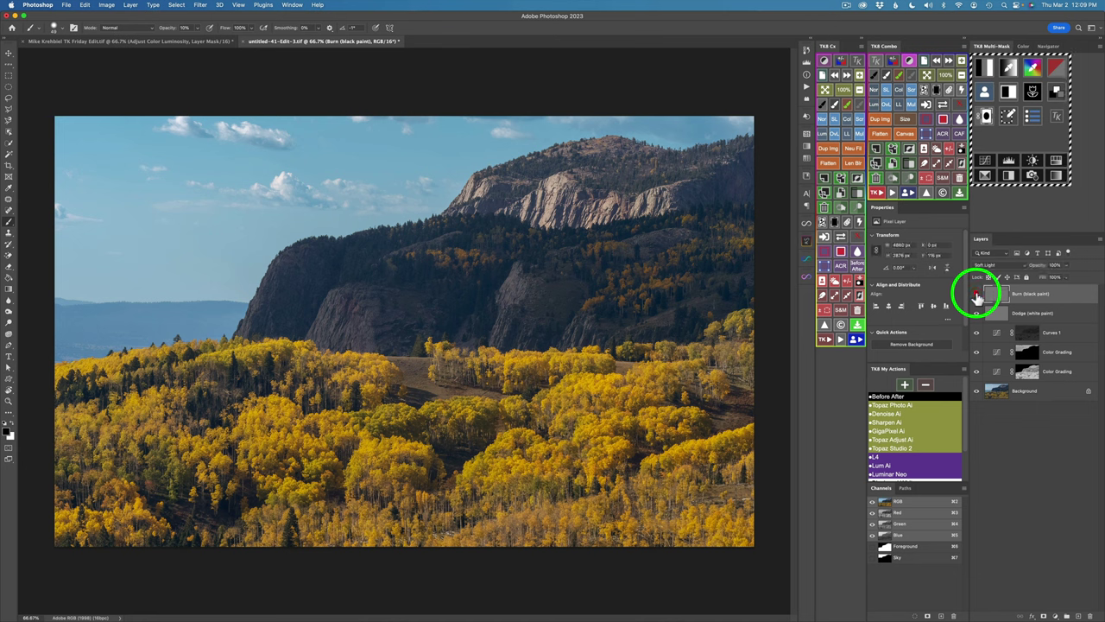
click(976, 294)
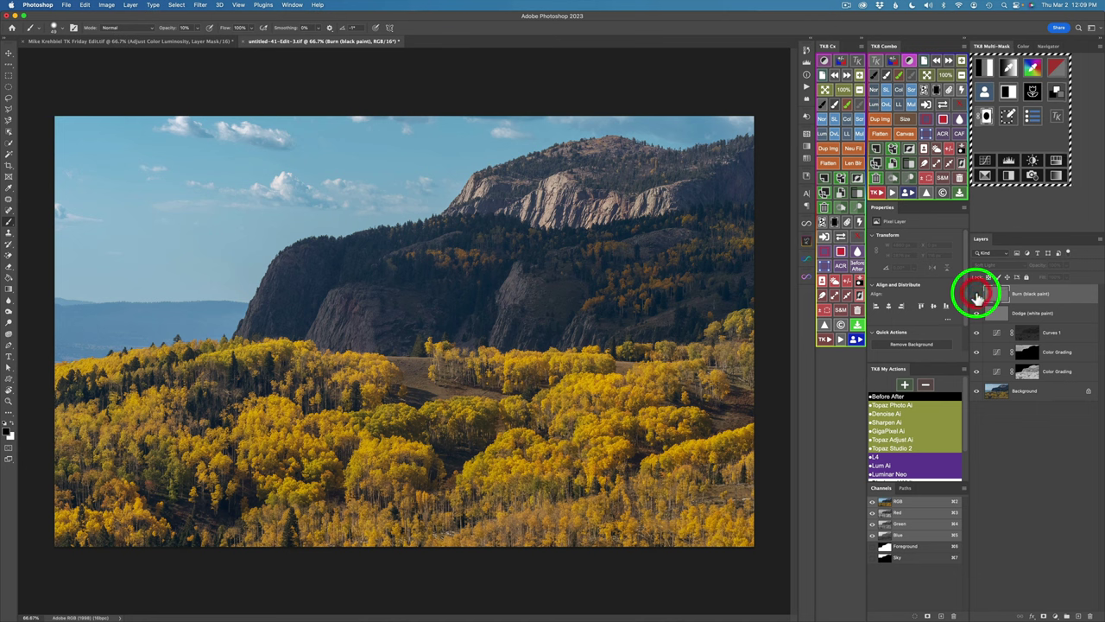
click(977, 295)
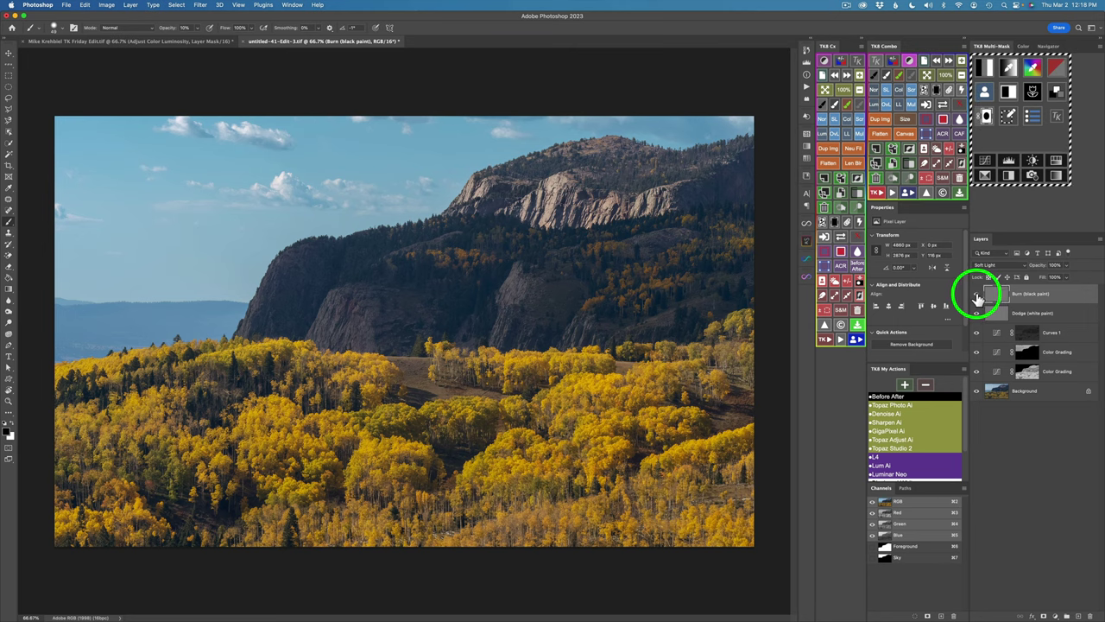
View the Burn layer and the Dodge layer each in isolation to examine their paint strokes, restoring all layers after each
alt+click(977, 294)
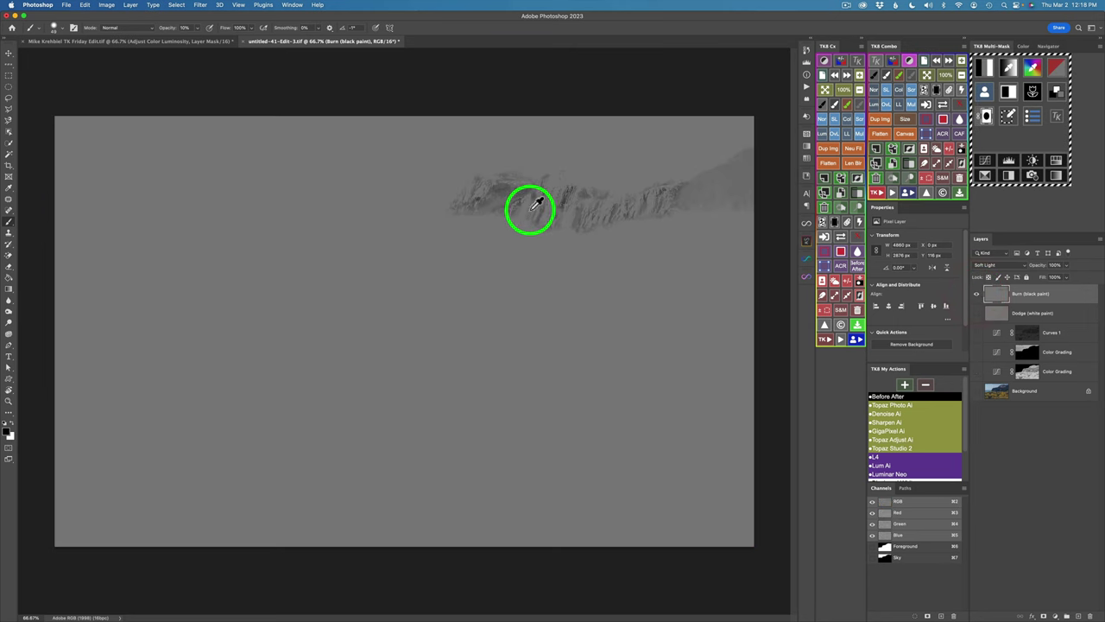
alt+click(977, 296)
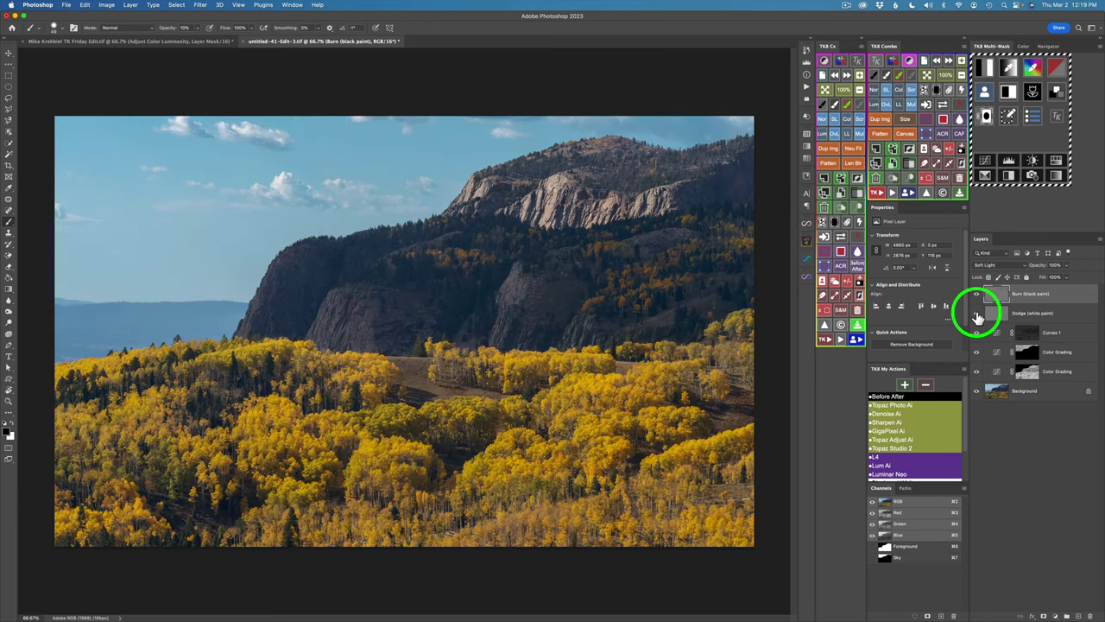
alt+click(977, 314)
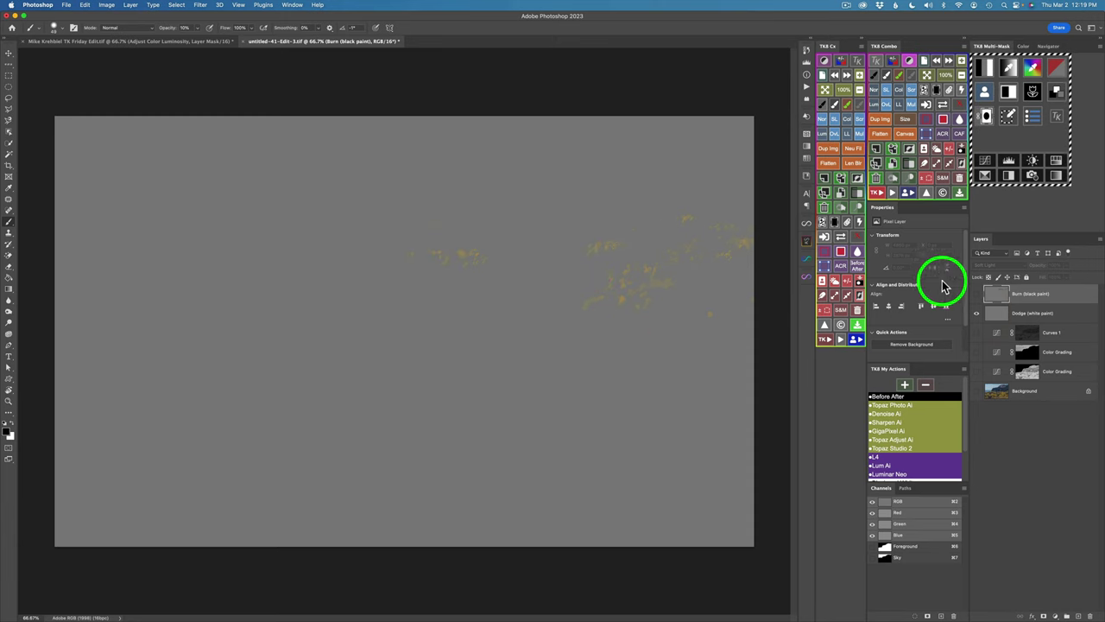
alt+click(979, 313)
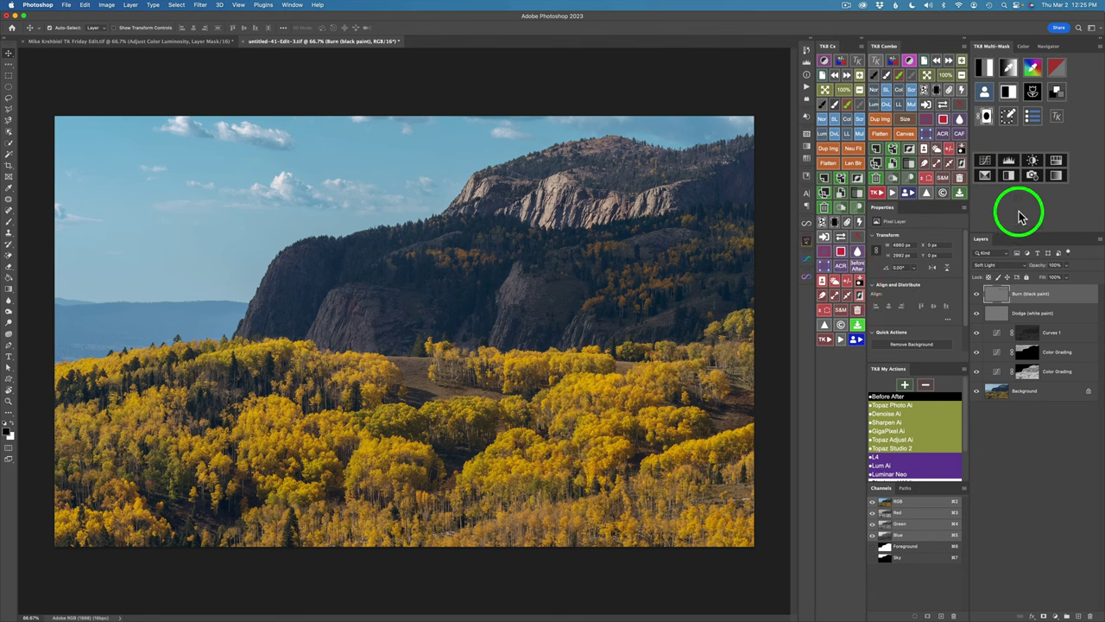
Add a Curves layer, compare Soft Light with Overlay blending, keep Overlay and fill the layer's mask with black
click(987, 164)
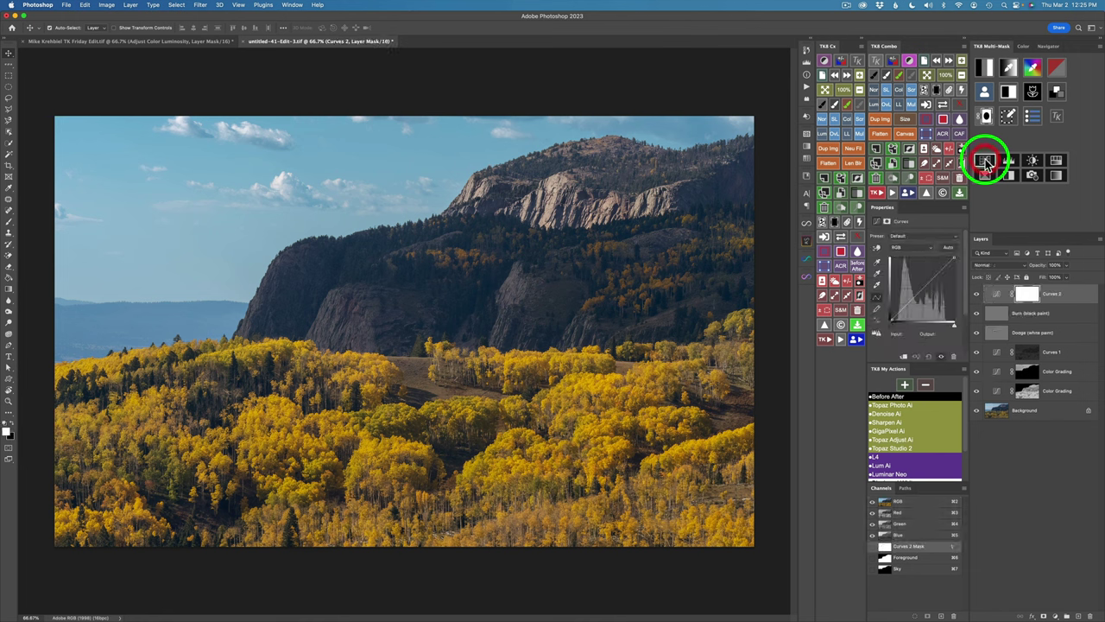
click(889, 90)
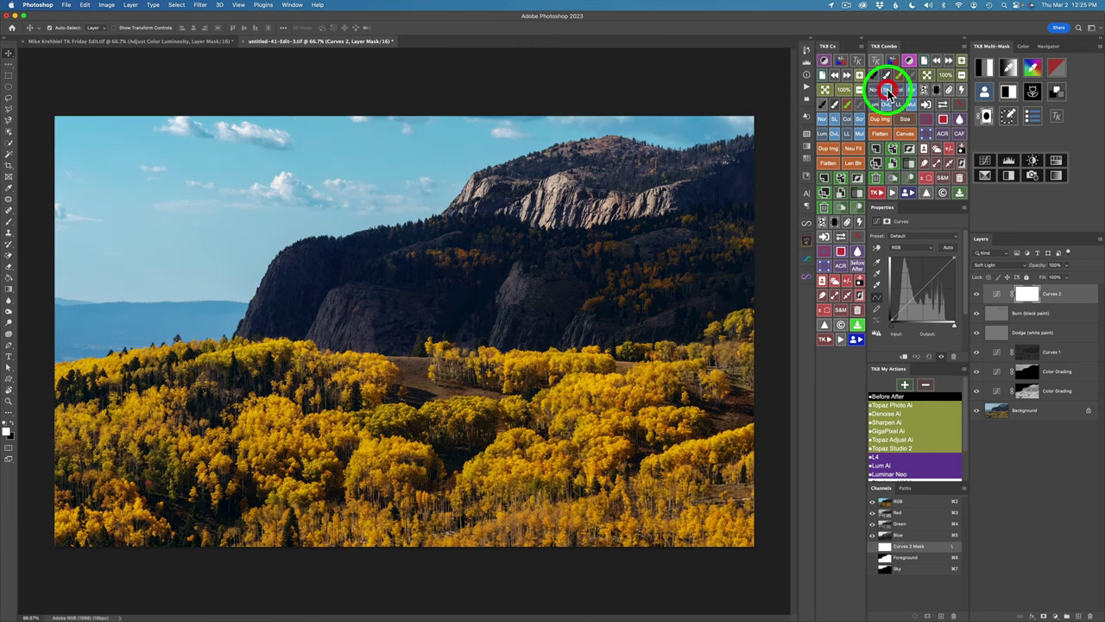
click(890, 105)
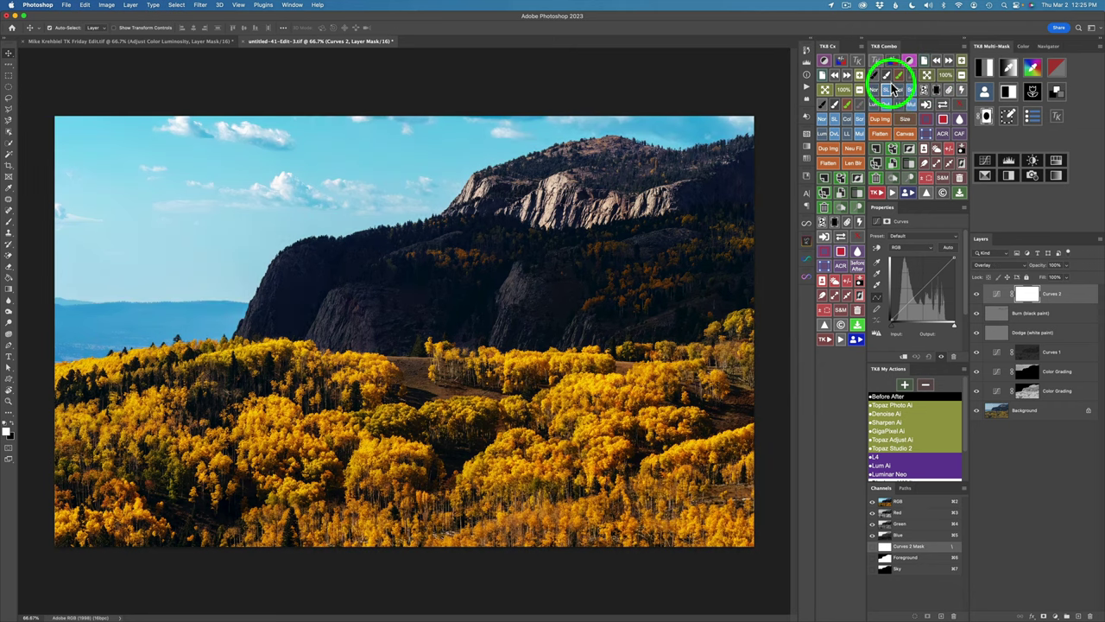
click(888, 92)
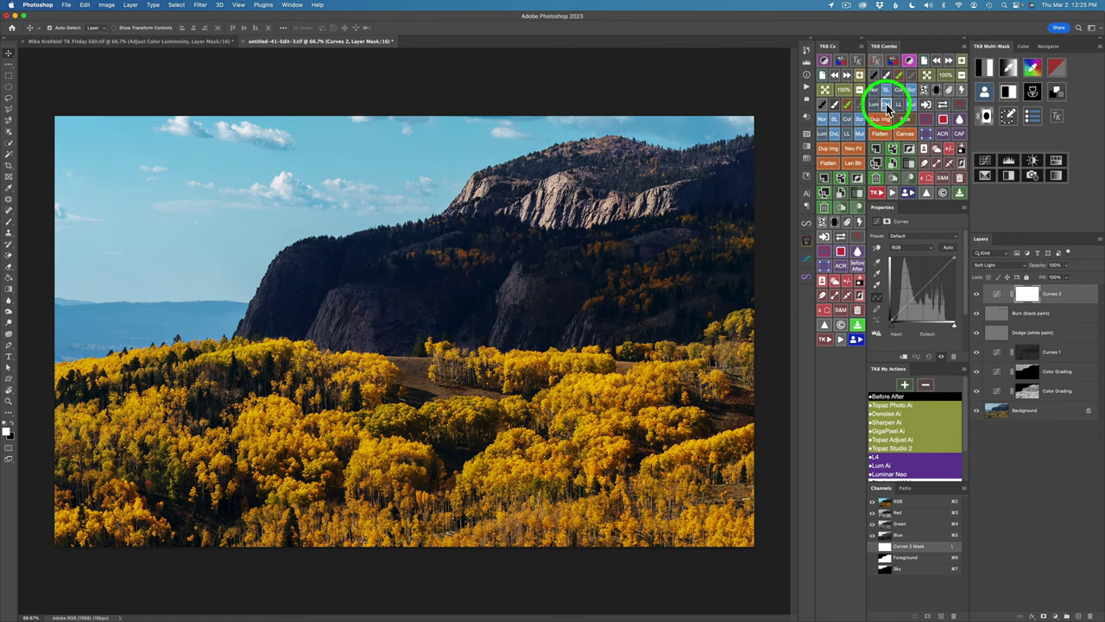
click(888, 105)
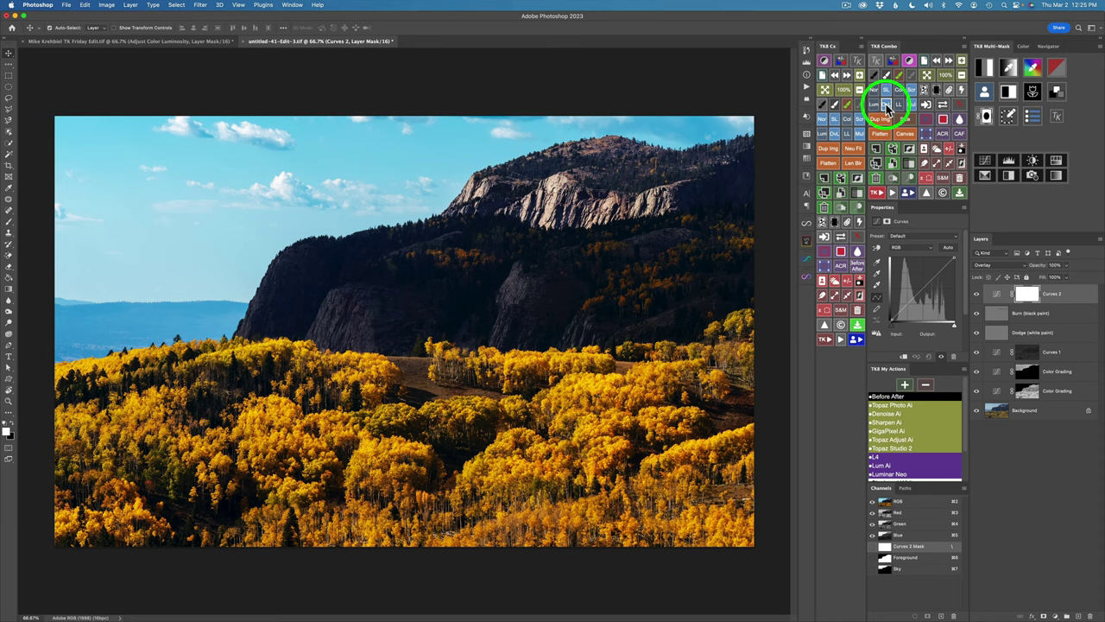
click(939, 91)
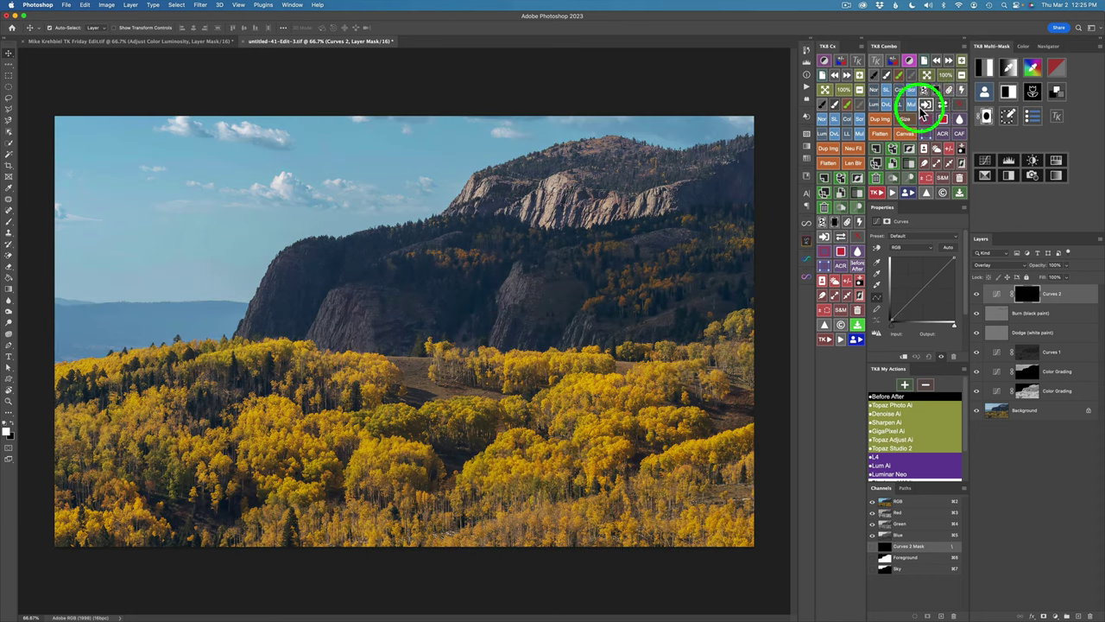
Load the saved Foreground mask as a painting selection and paint white on the Curves mask over the upper mountain with a 20% opacity brush
click(987, 97)
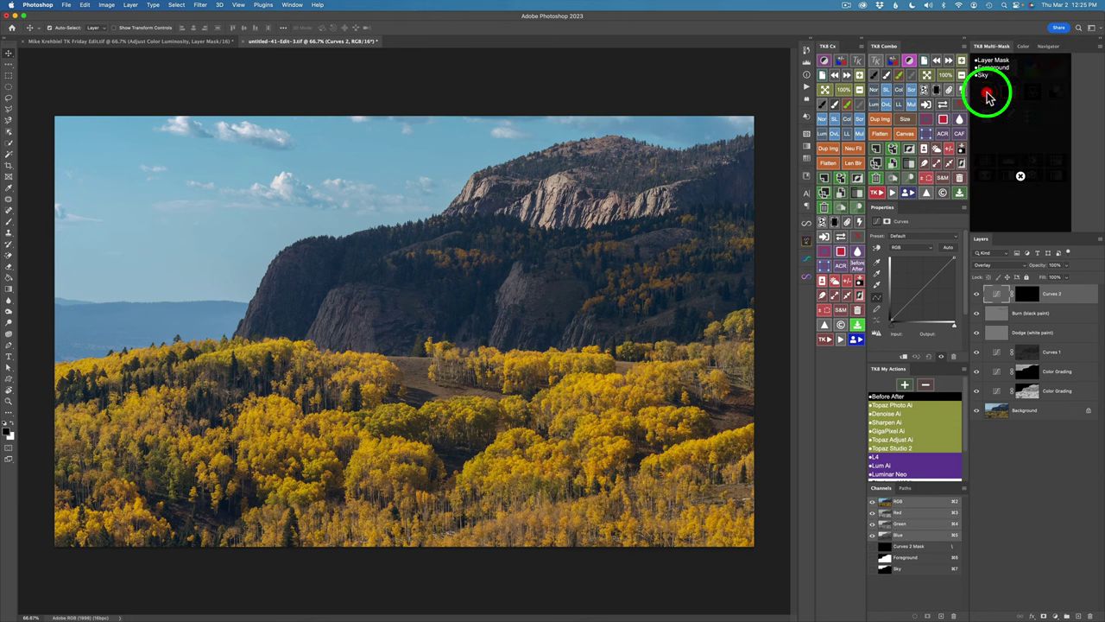
click(990, 68)
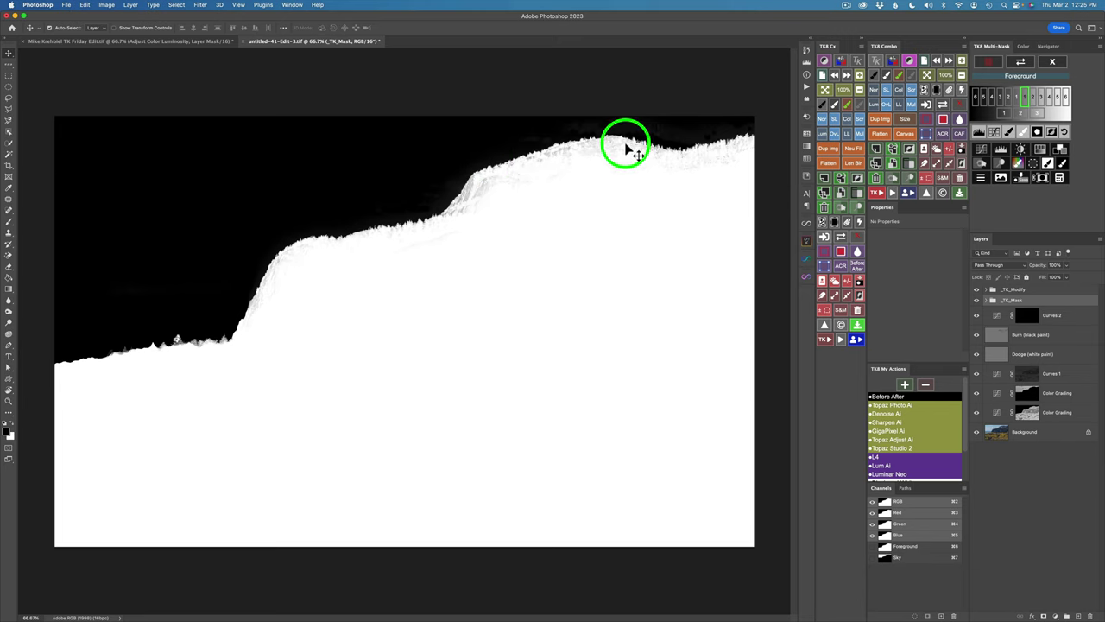
click(1064, 166)
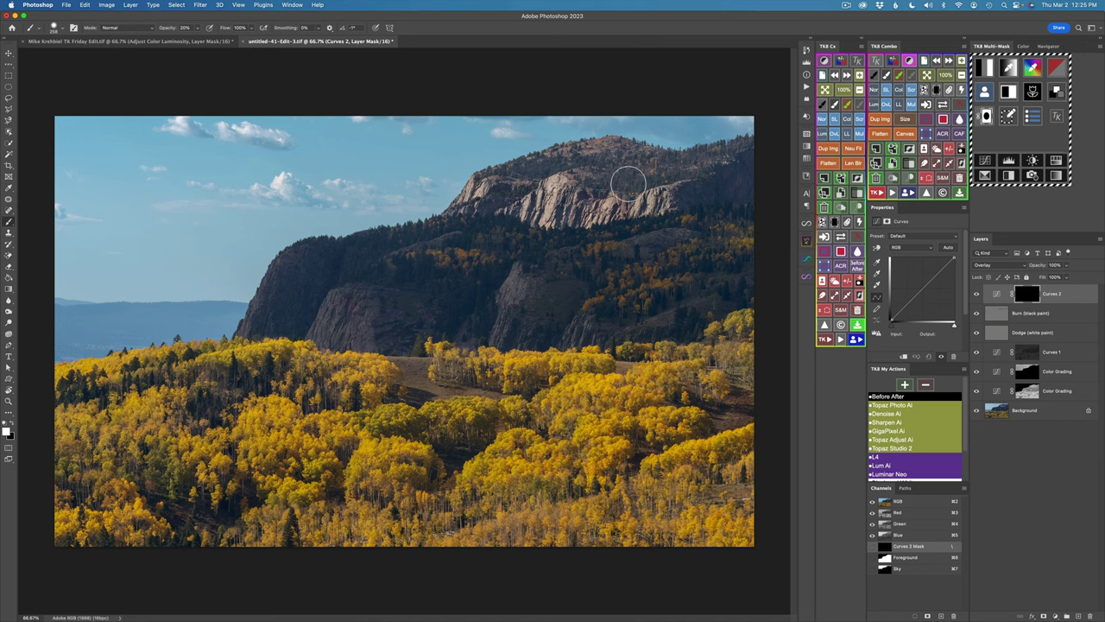
click(185, 28)
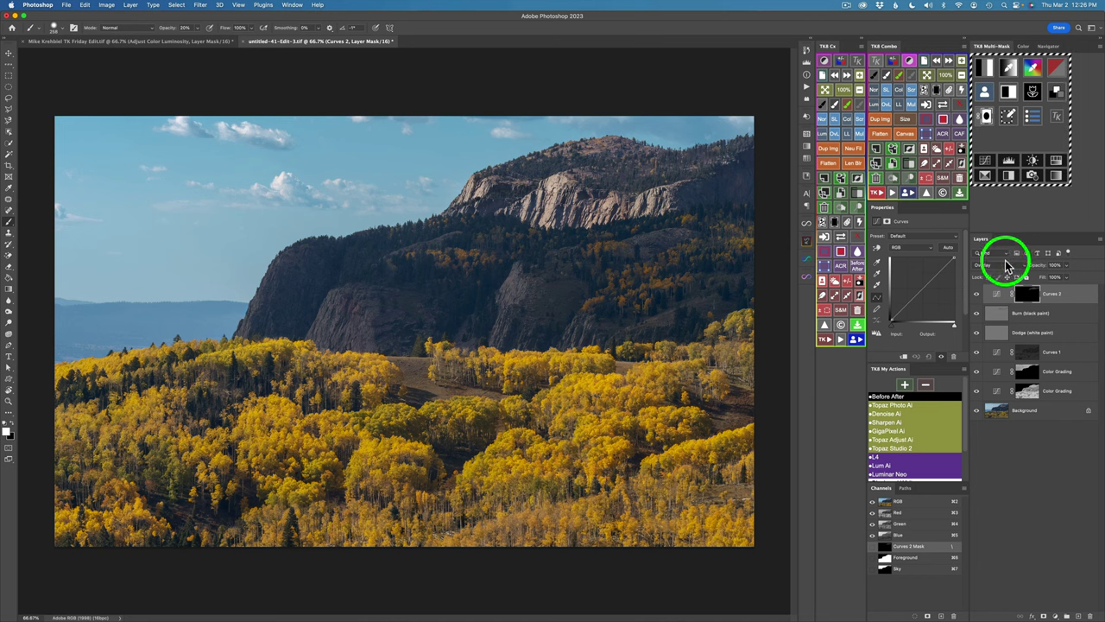
Build up the upper mountain's contrast with a 10% opacity brush, comparing the picture with and without the Overlay Curves layer
click(977, 294)
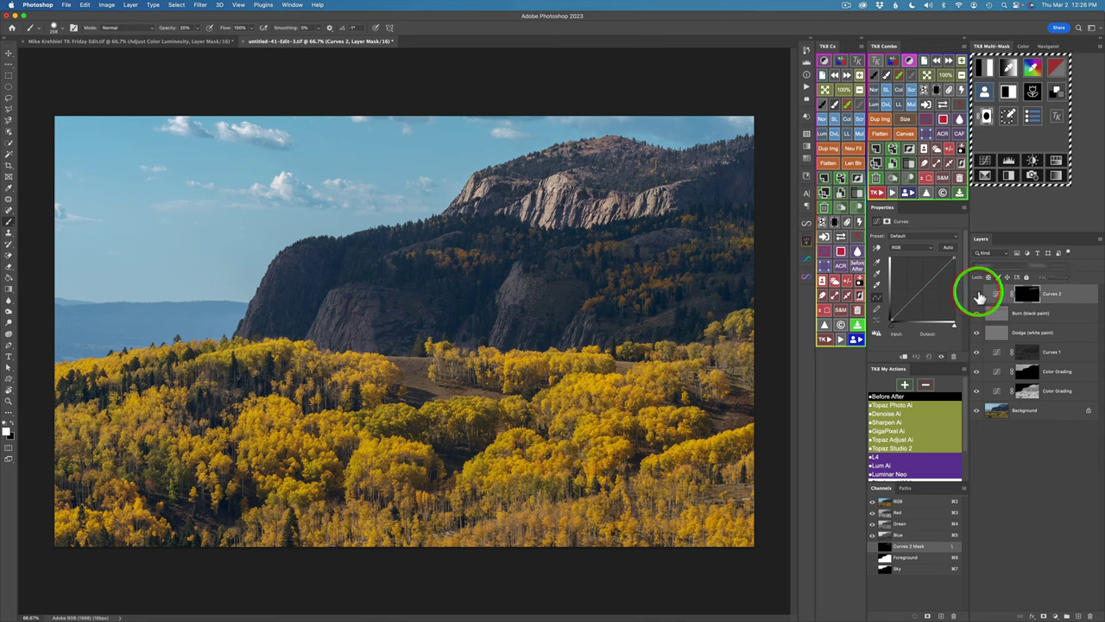
click(977, 295)
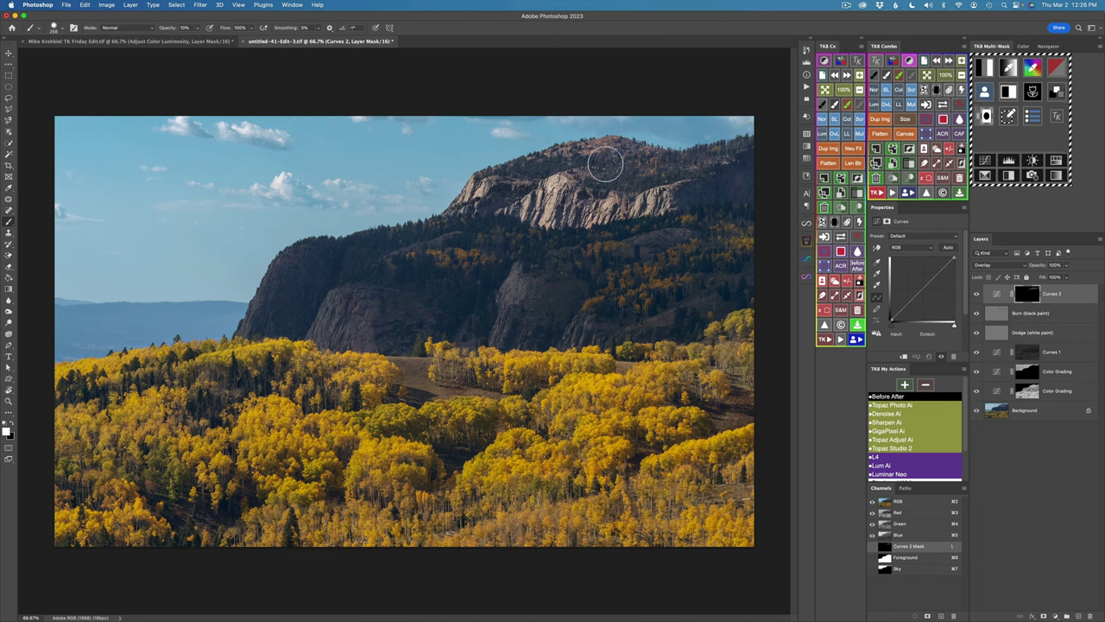
click(812, 116)
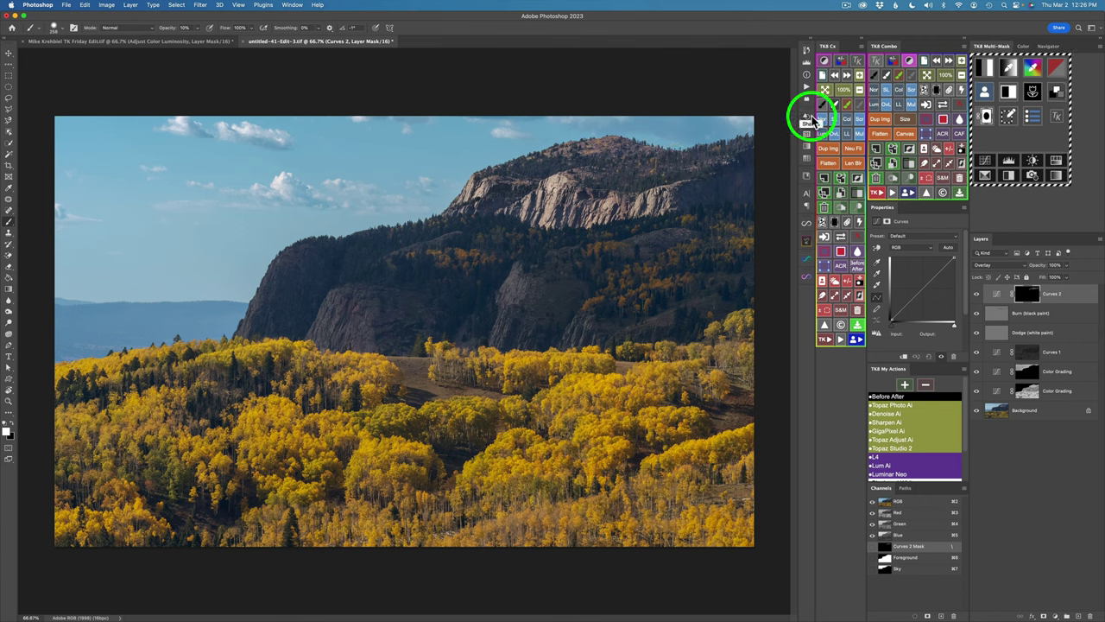
click(977, 294)
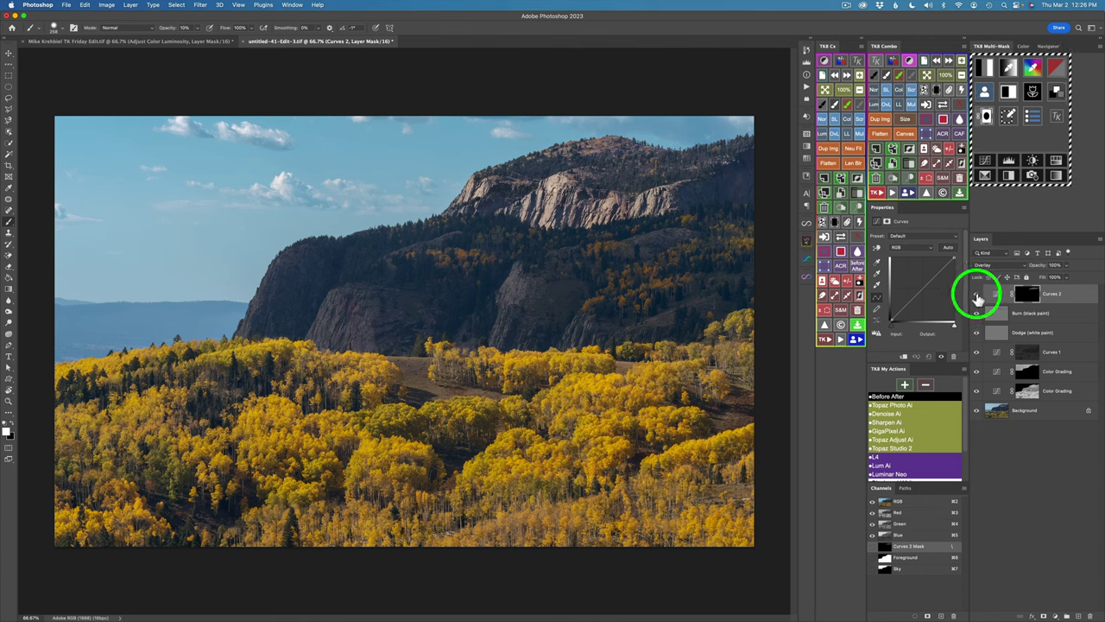
click(976, 296)
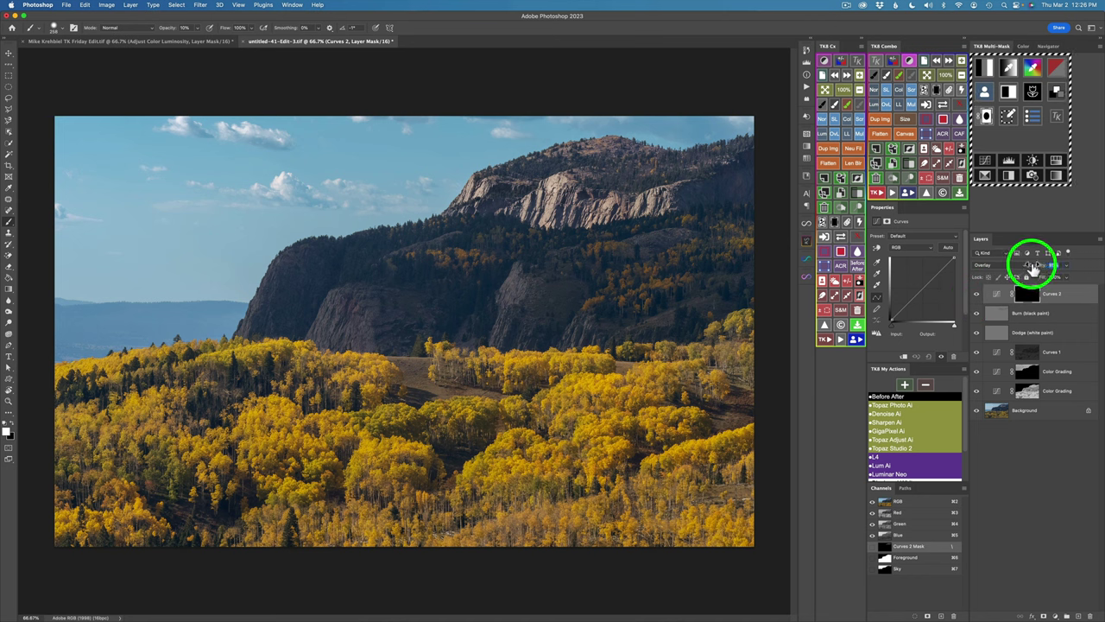
Lower the Overlay Curves layer to 89% opacity and paint black at 20% on its mask over the shaded right slope
drag(1033, 270, 1099, 270)
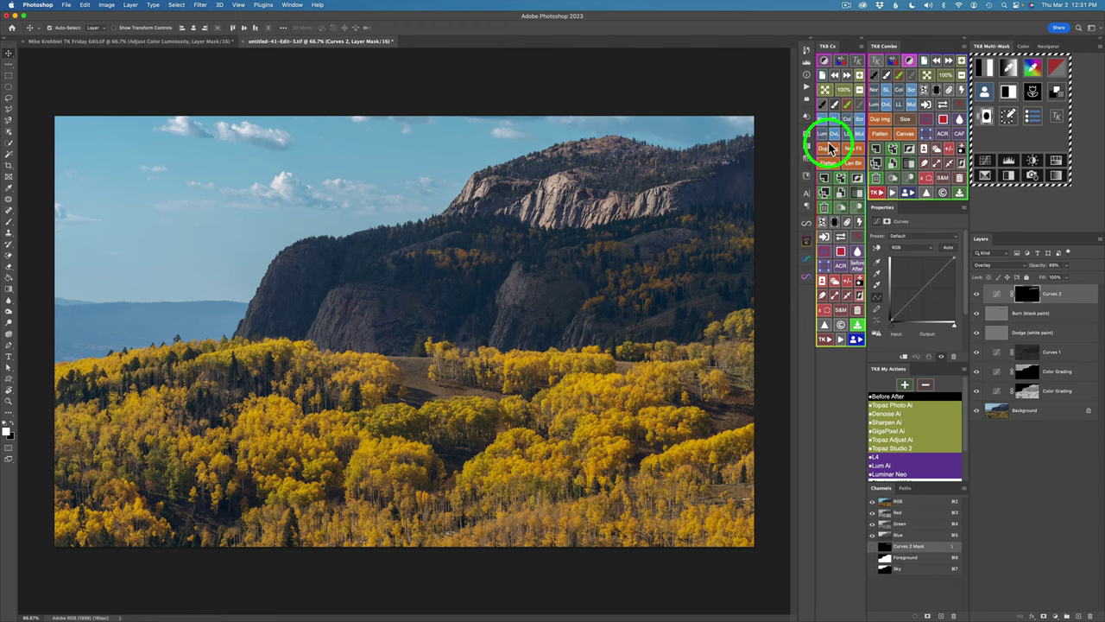
click(881, 76)
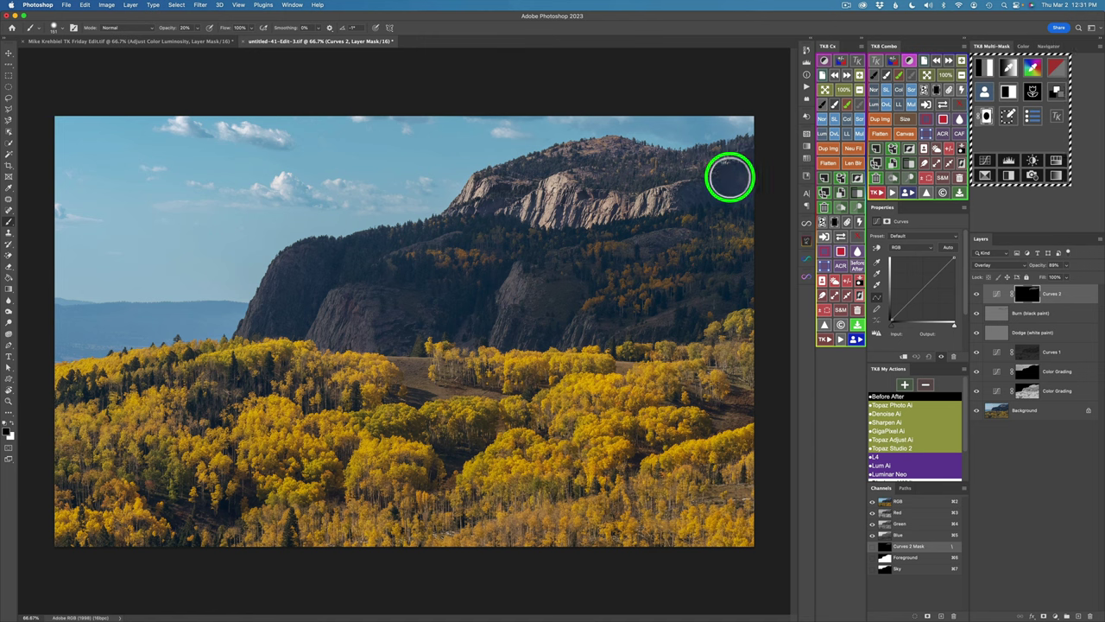
drag(721, 189, 718, 231)
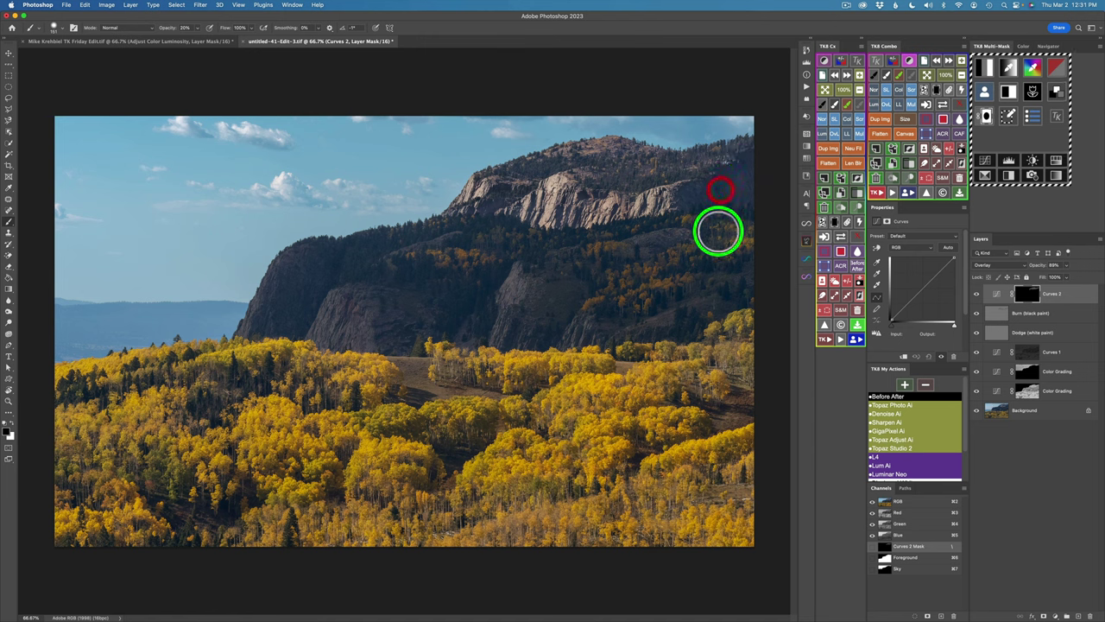
Compare the image with and without the contrast layer, and in Soft Light versus Overlay, restoring Overlay
click(977, 294)
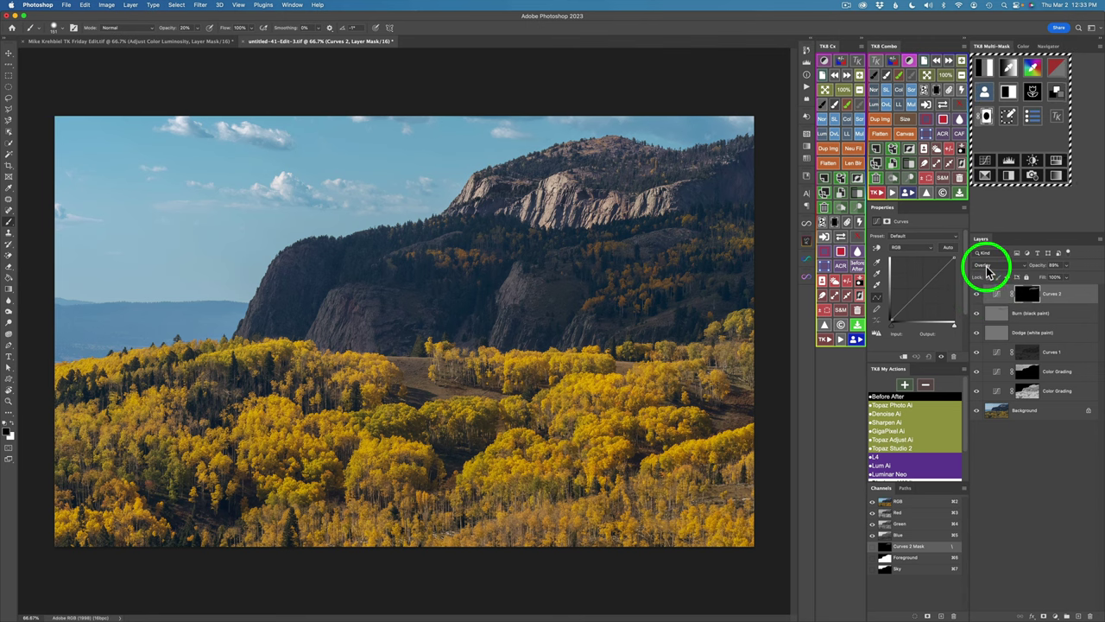
click(887, 92)
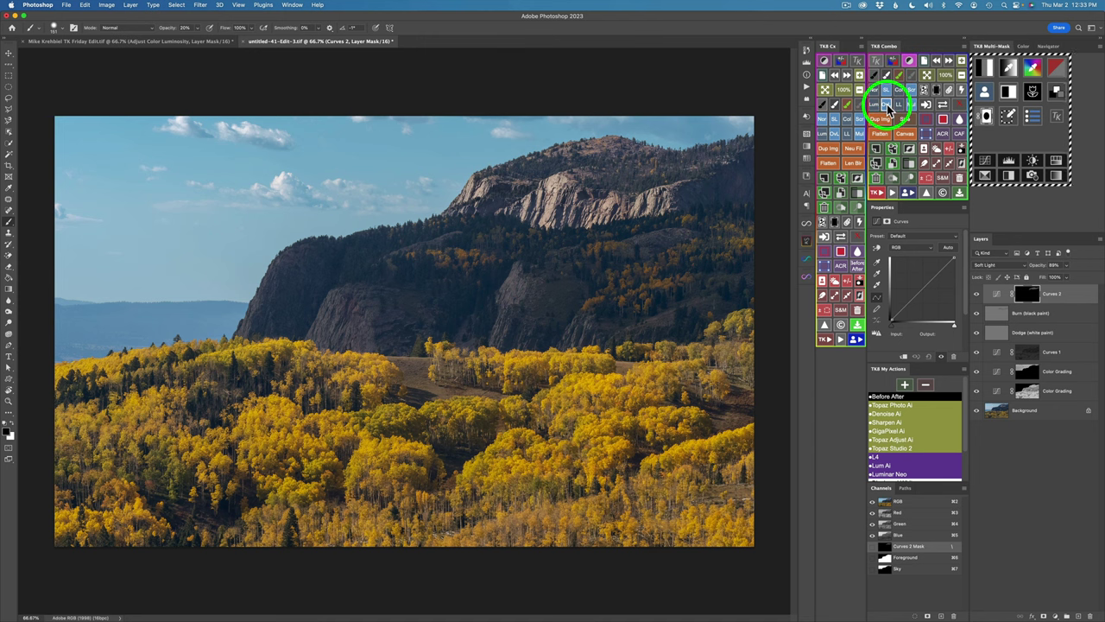
click(887, 106)
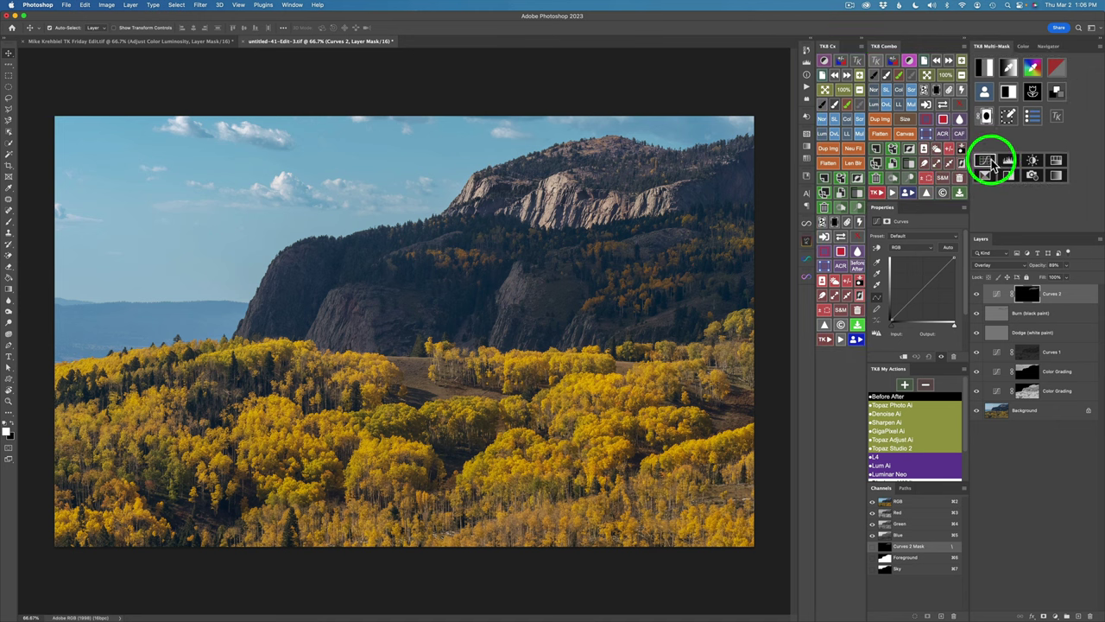
Add another Curves layer in Multiply blend mode and fill its mask with black
click(987, 162)
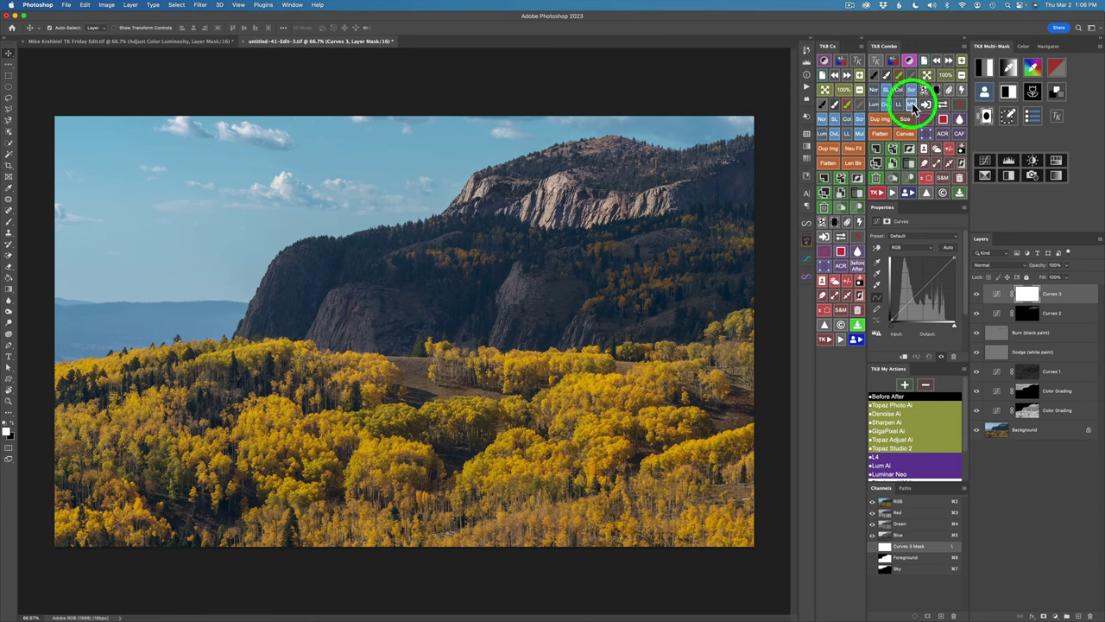
click(914, 107)
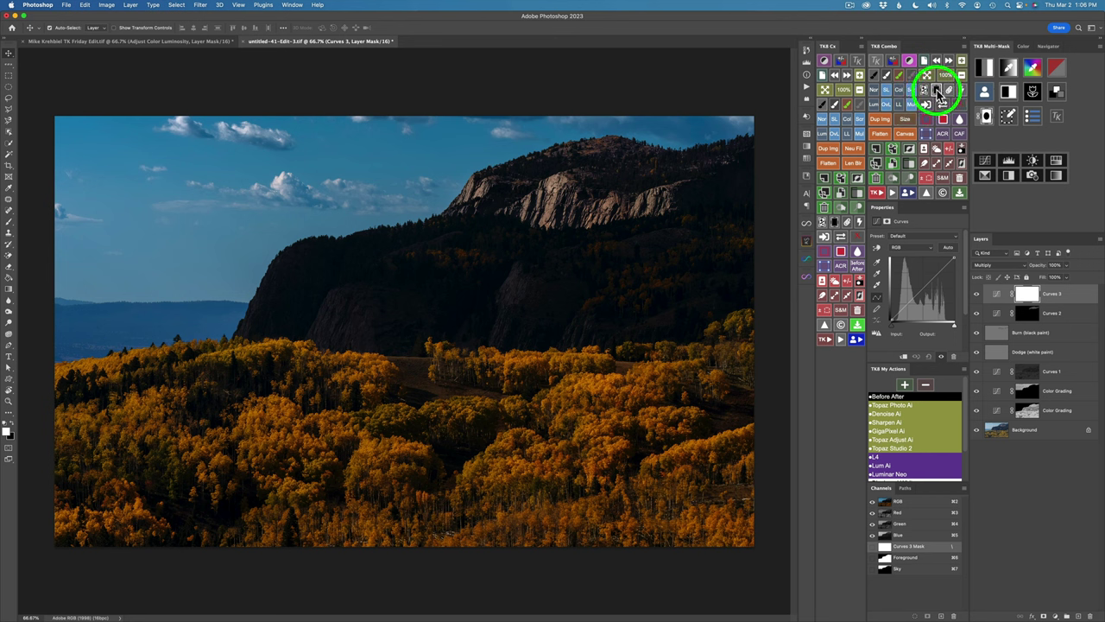
click(939, 91)
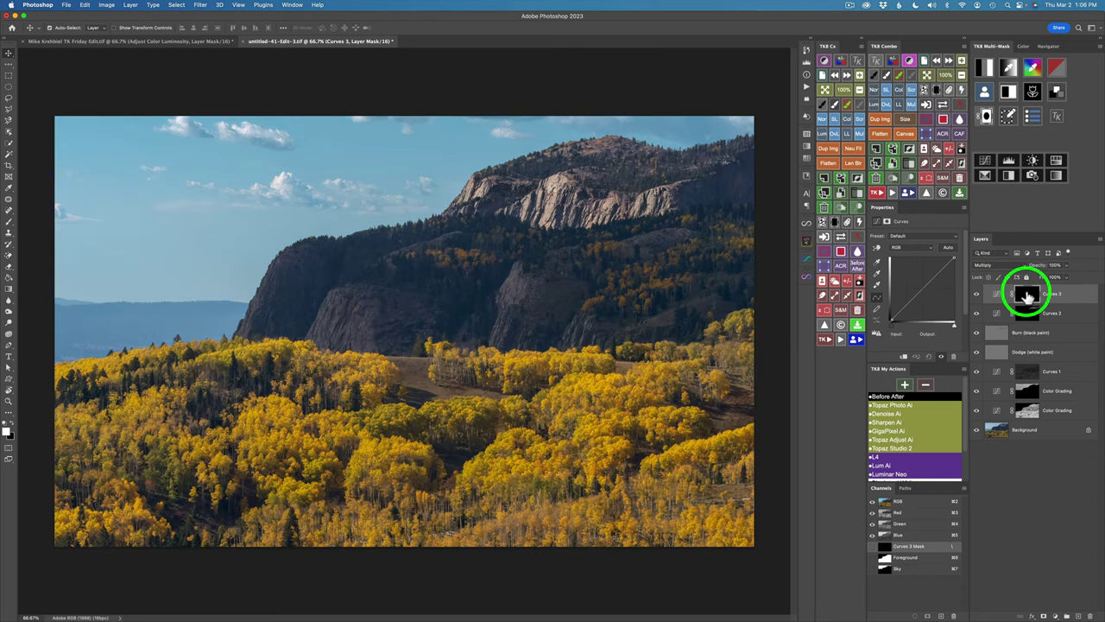
Load the saved Foreground mask and place it in the mask calculator as the first mask of a multiplication
click(985, 93)
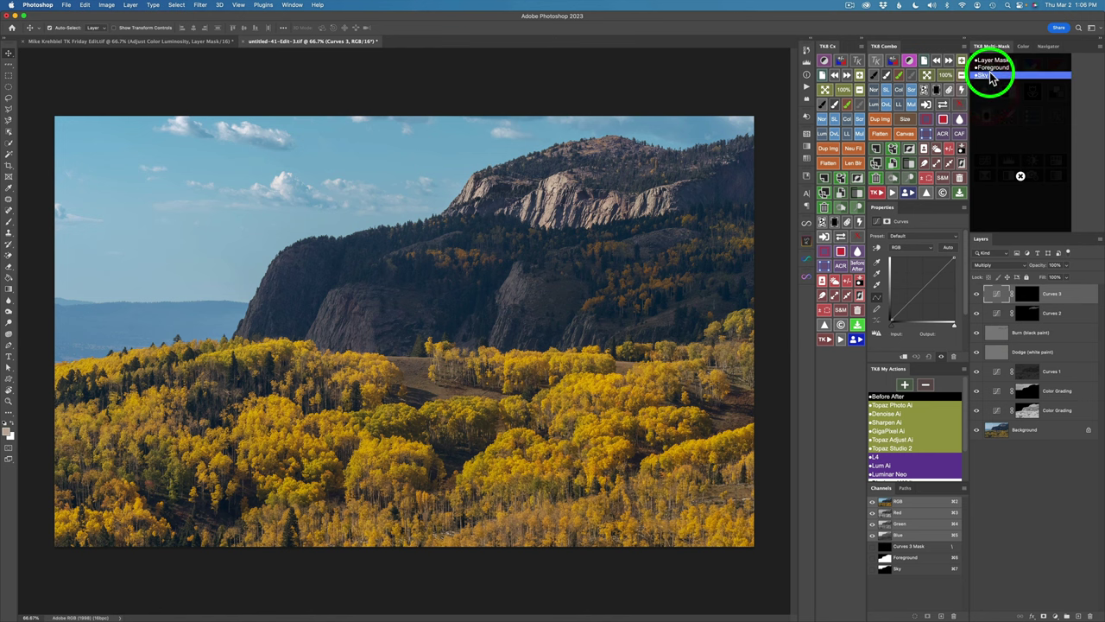
click(991, 68)
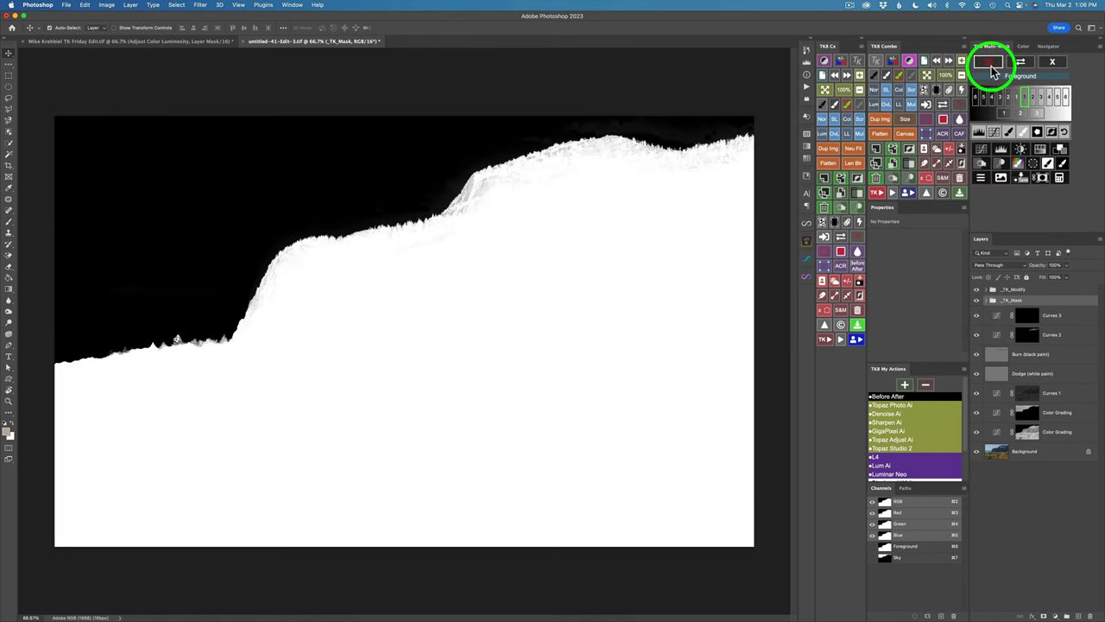
click(1060, 177)
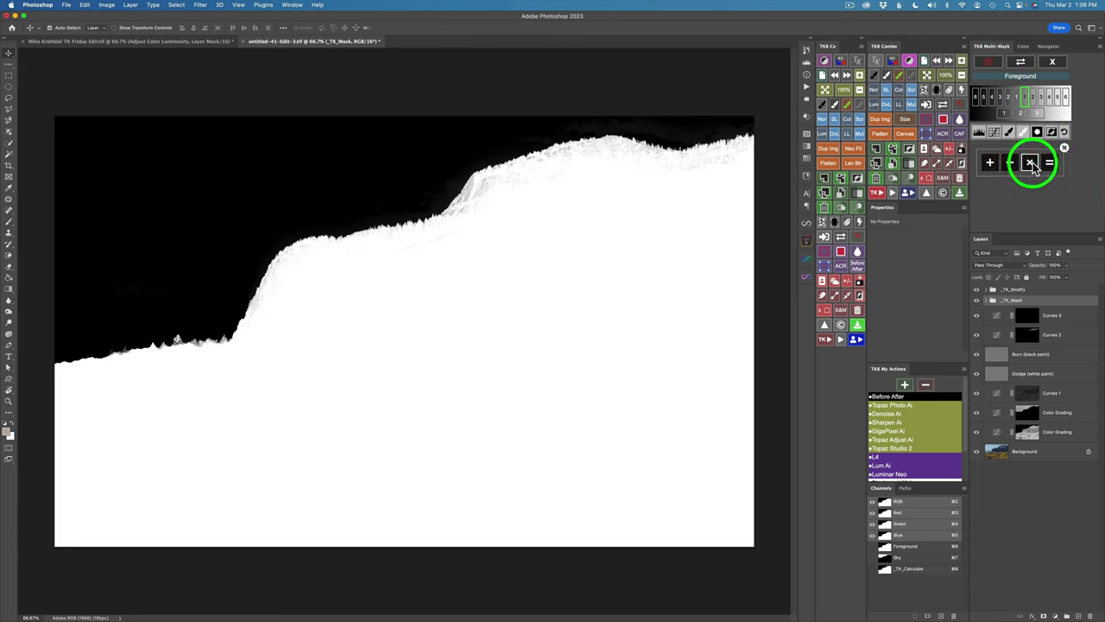
click(1032, 163)
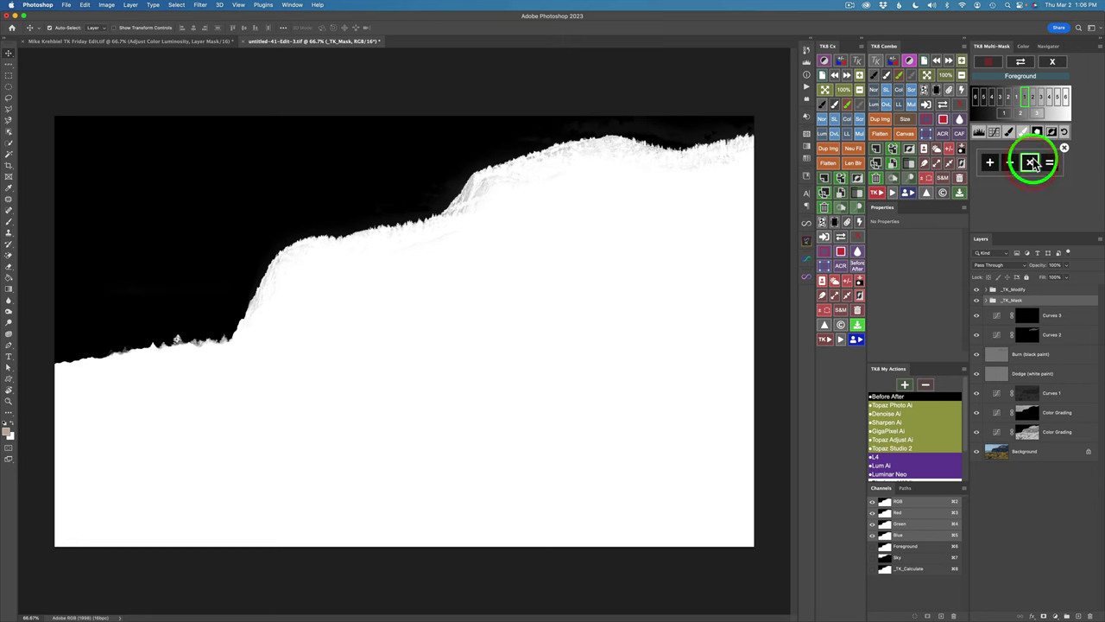
click(1056, 69)
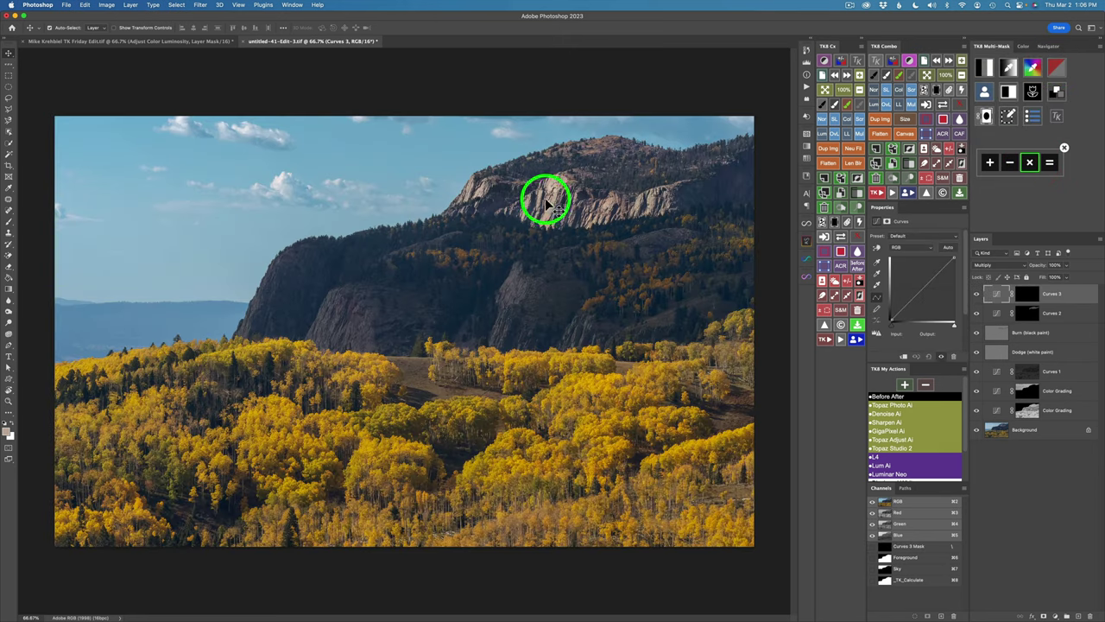
Create a zone mask from a color sampled on the sunlit cliff and refine it to brighten the light rock and darken the shadows
click(1009, 71)
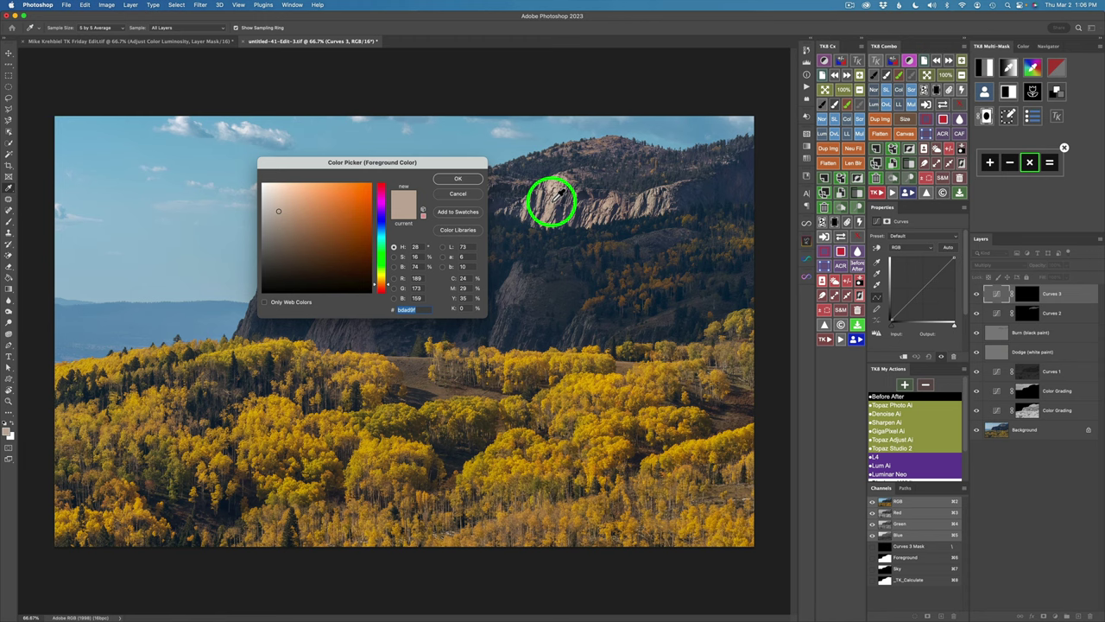
click(474, 179)
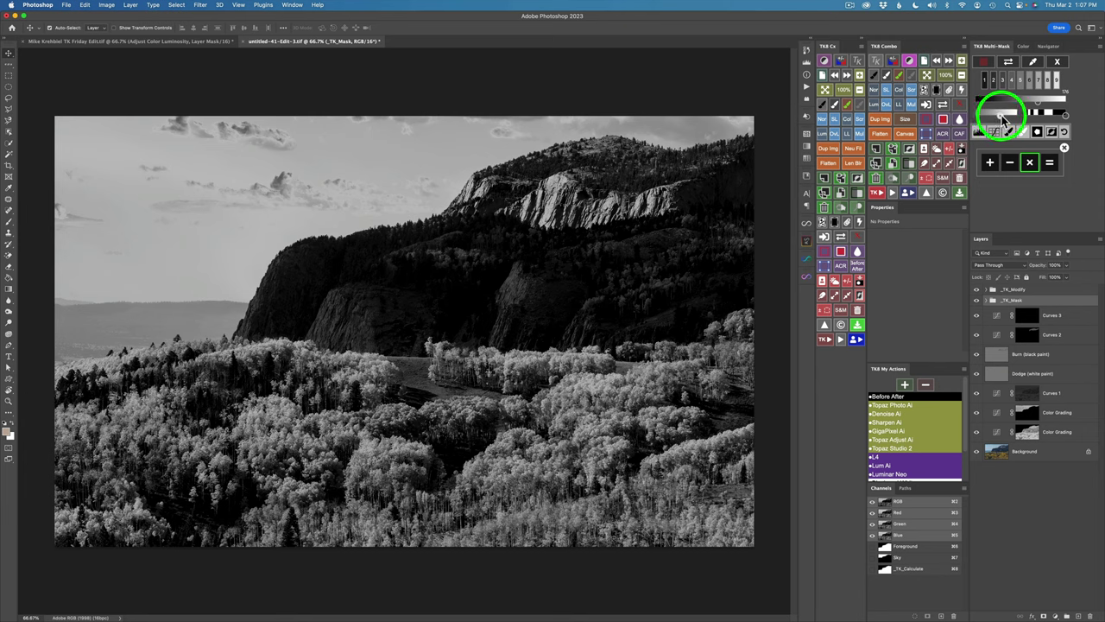
drag(1003, 121, 1011, 115)
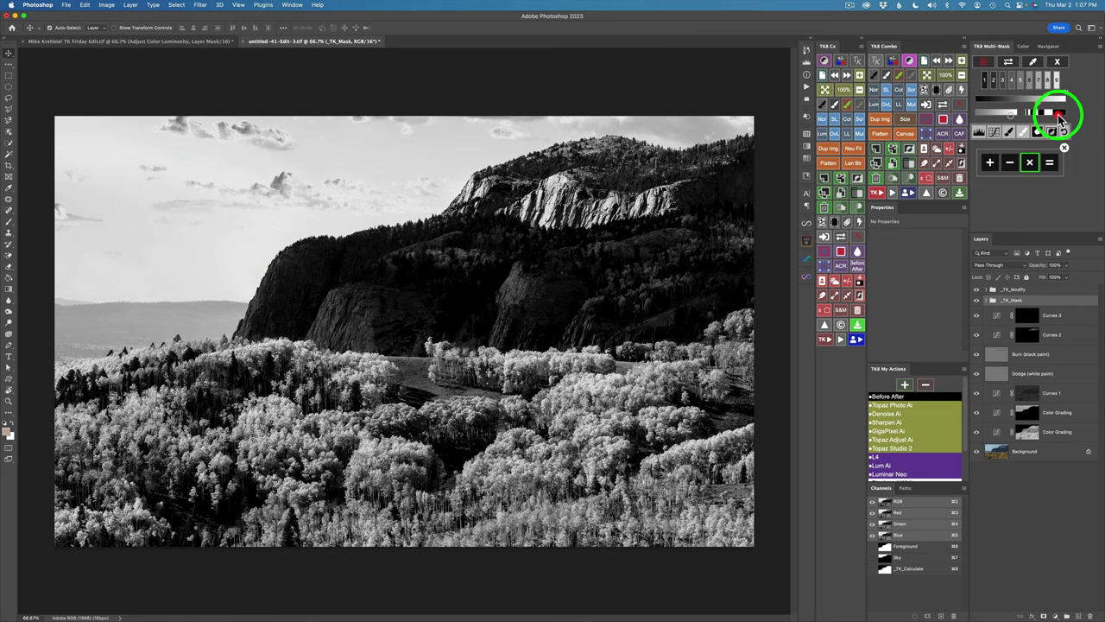
click(1060, 116)
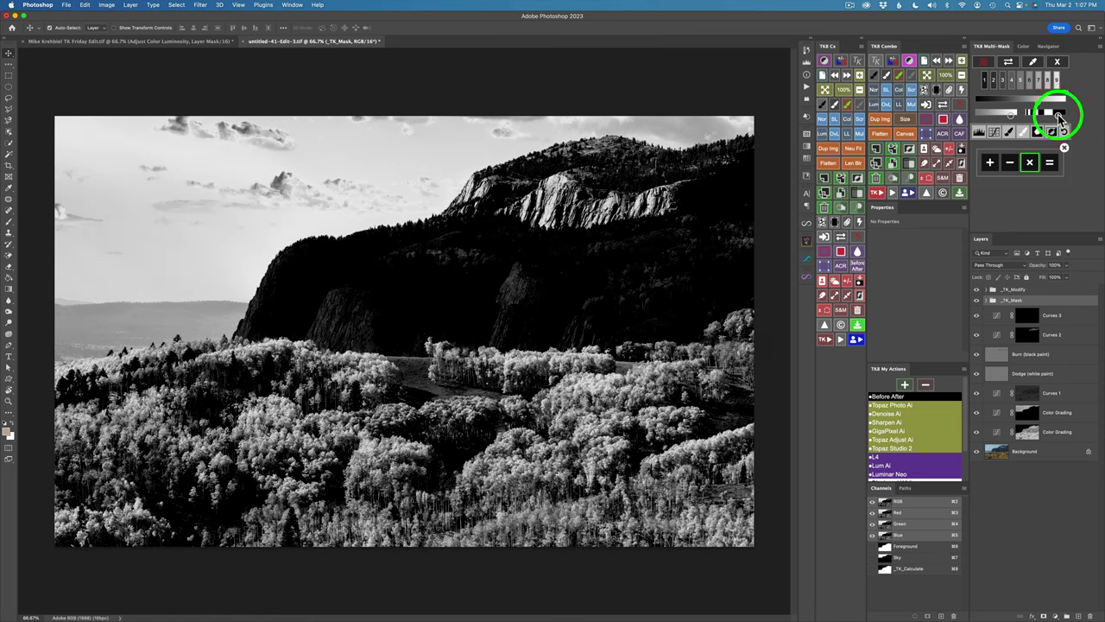
Calculate the multiplied mask and paint white through its selection on the Curves 3 layer mask, darkening the sunlit cliff
click(1050, 164)
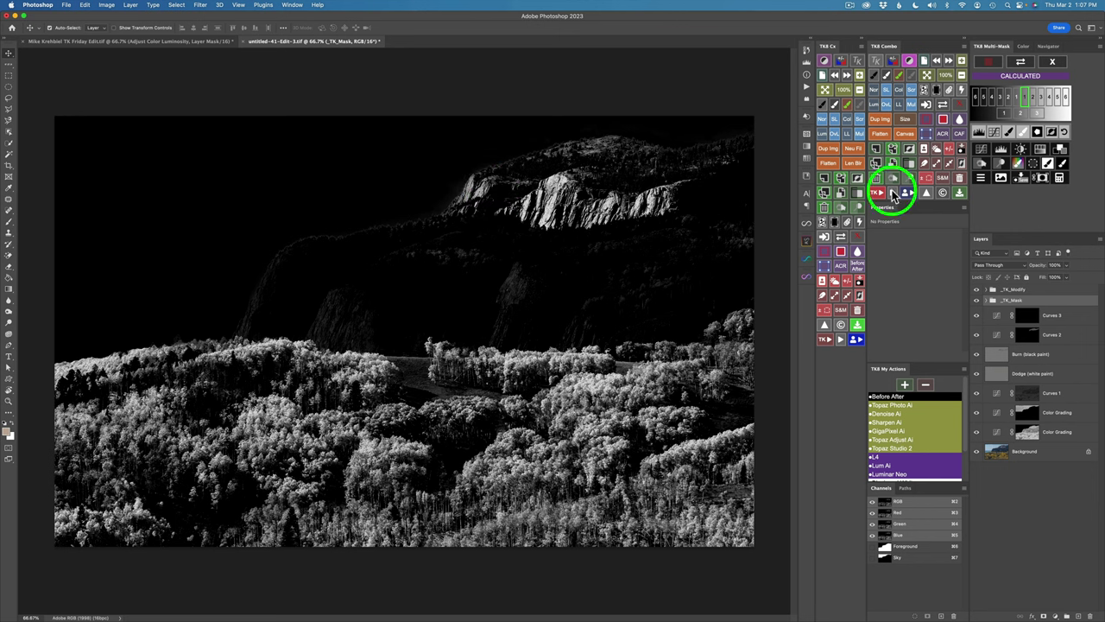
click(1064, 166)
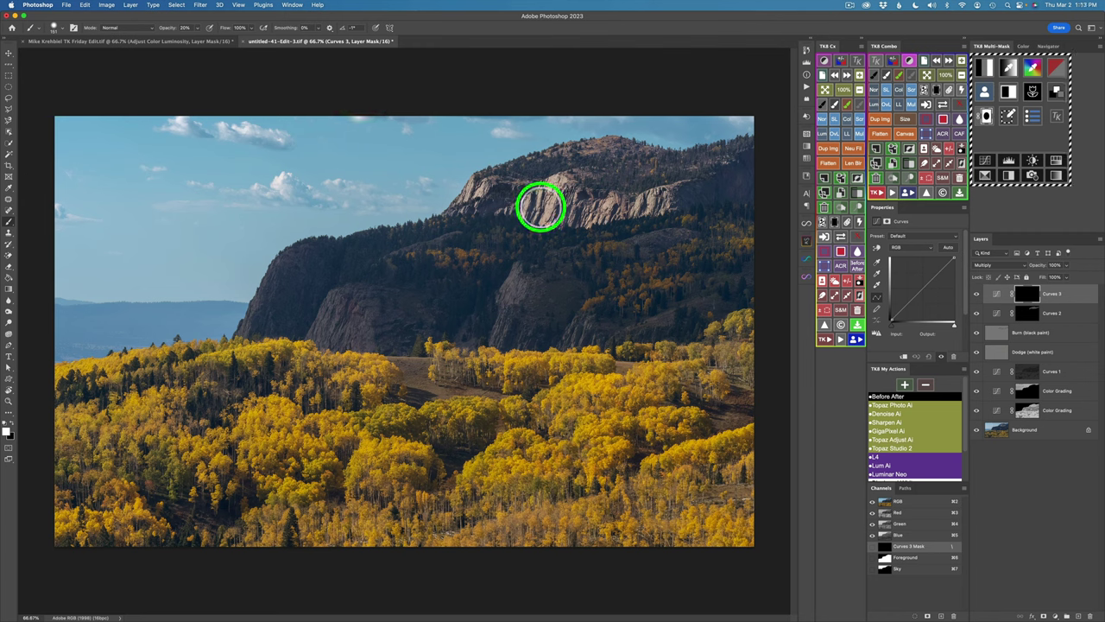
mouse_move(540, 207)
mouse_down()
mouse_move(487, 185)
mouse_move(461, 199)
mouse_move(501, 185)
mouse_move(536, 197)
mouse_move(562, 180)
mouse_move(554, 222)
mouse_move(648, 193)
mouse_move(467, 189)
mouse_move(550, 187)
mouse_move(545, 215)
mouse_move(538, 198)
mouse_move(613, 202)
mouse_move(612, 217)
mouse_move(676, 187)
mouse_move(659, 204)
mouse_up()
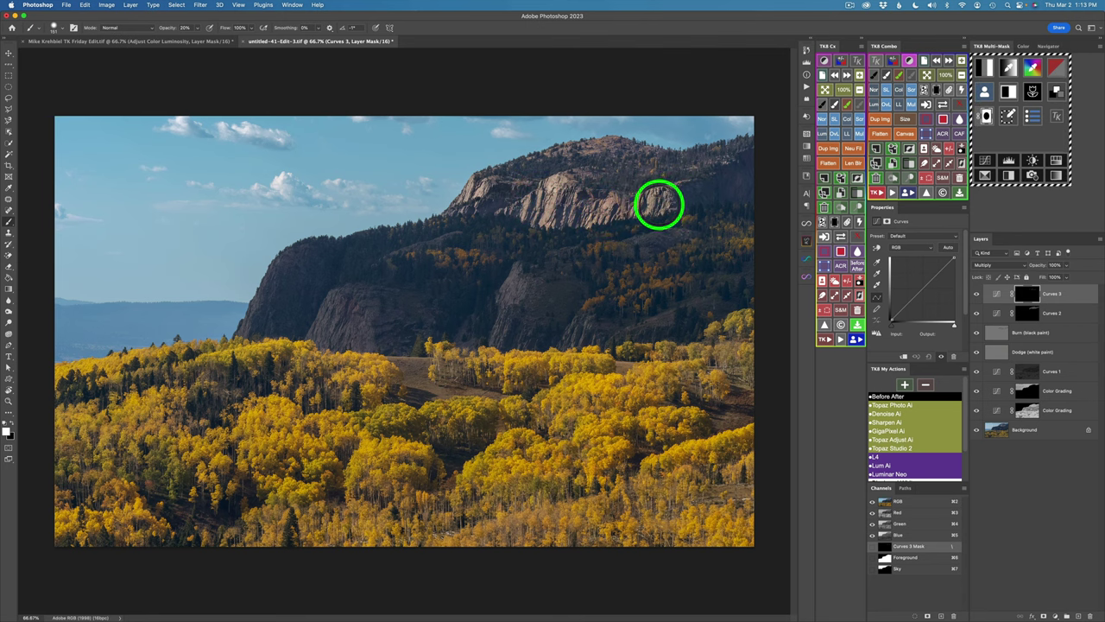
mouse_move(489, 181)
mouse_down()
mouse_move(469, 208)
mouse_move(543, 193)
mouse_move(526, 209)
mouse_move(554, 185)
mouse_up()
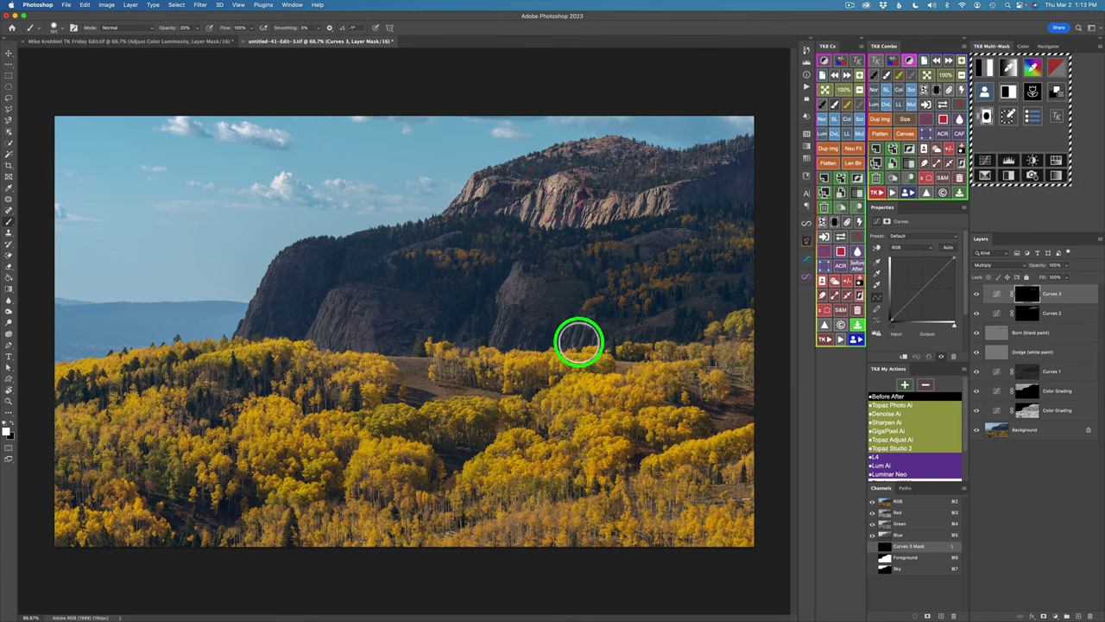
Compare the image with and without the Curves 3 layer and inspect the painted areas of its mask
click(977, 296)
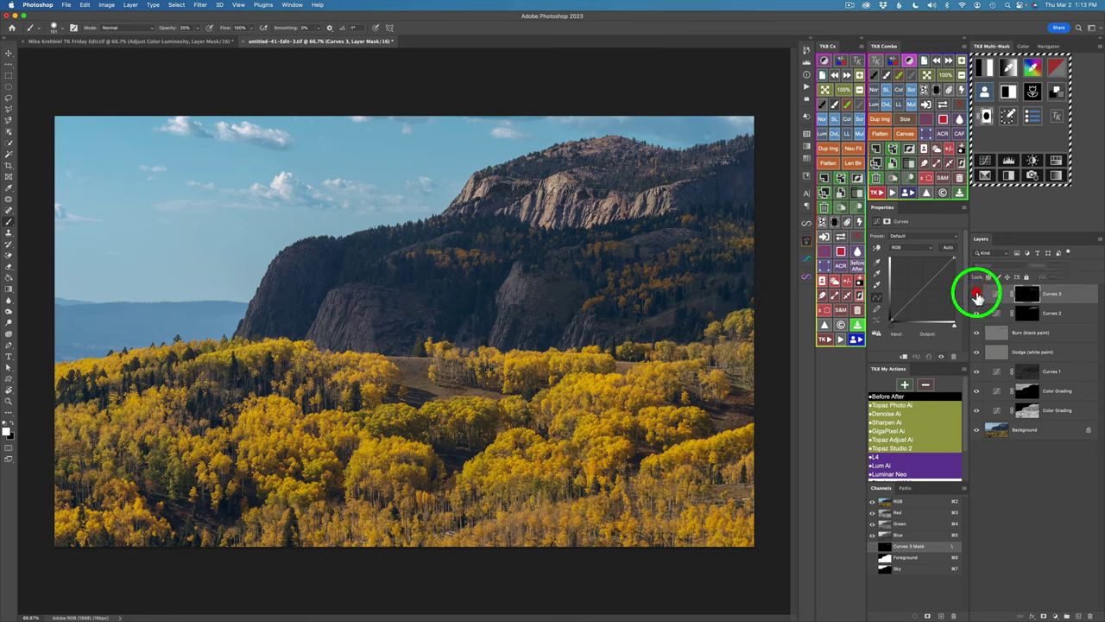
click(977, 296)
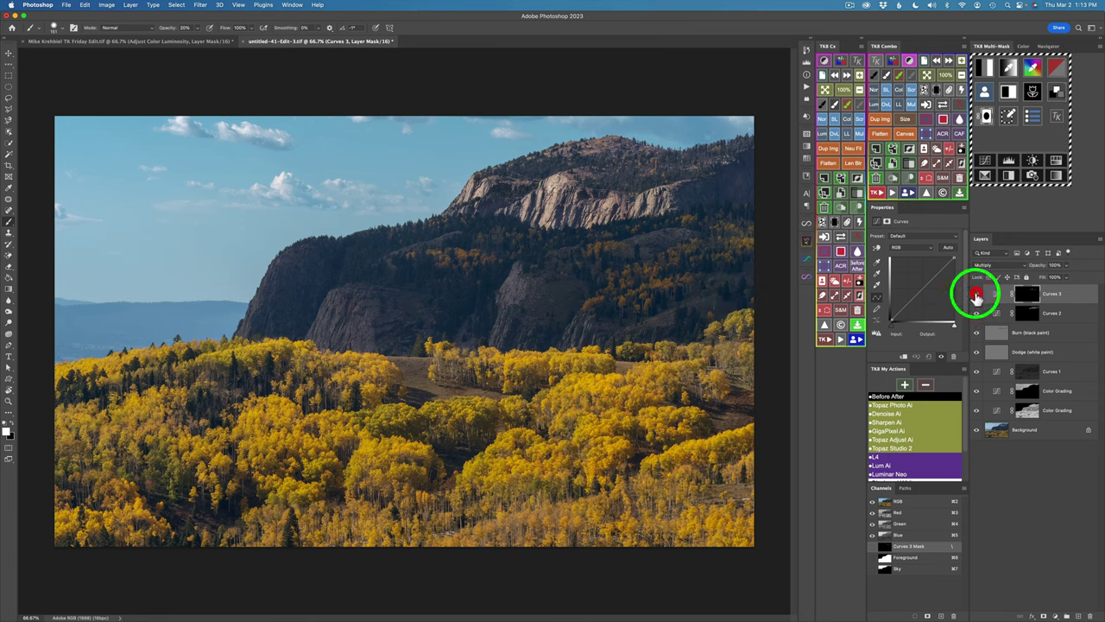
click(1029, 295)
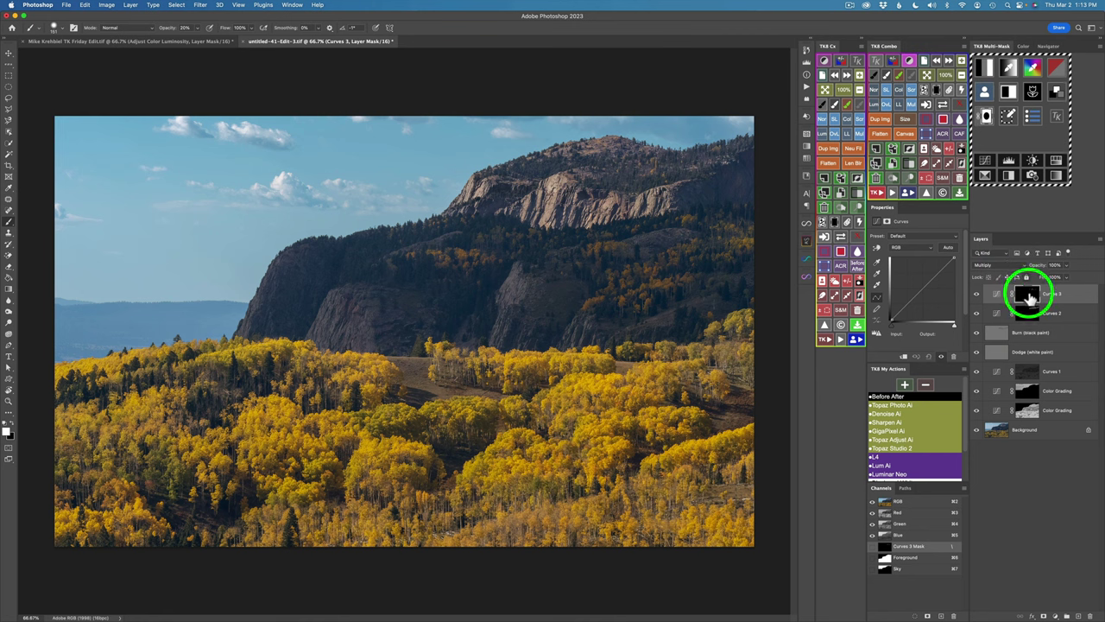
click(943, 104)
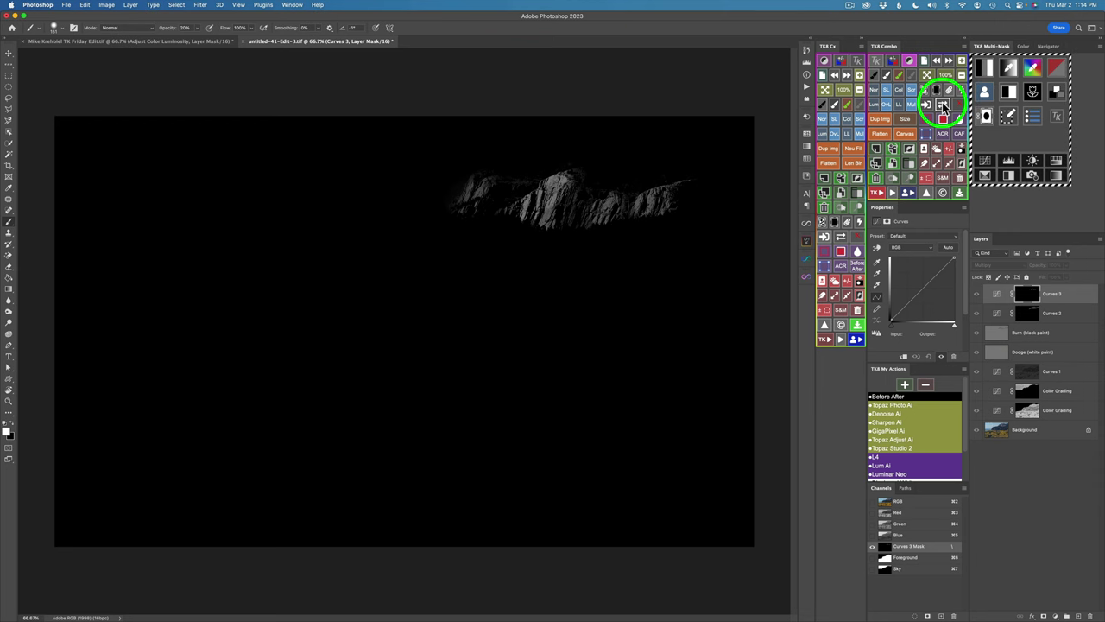
click(943, 105)
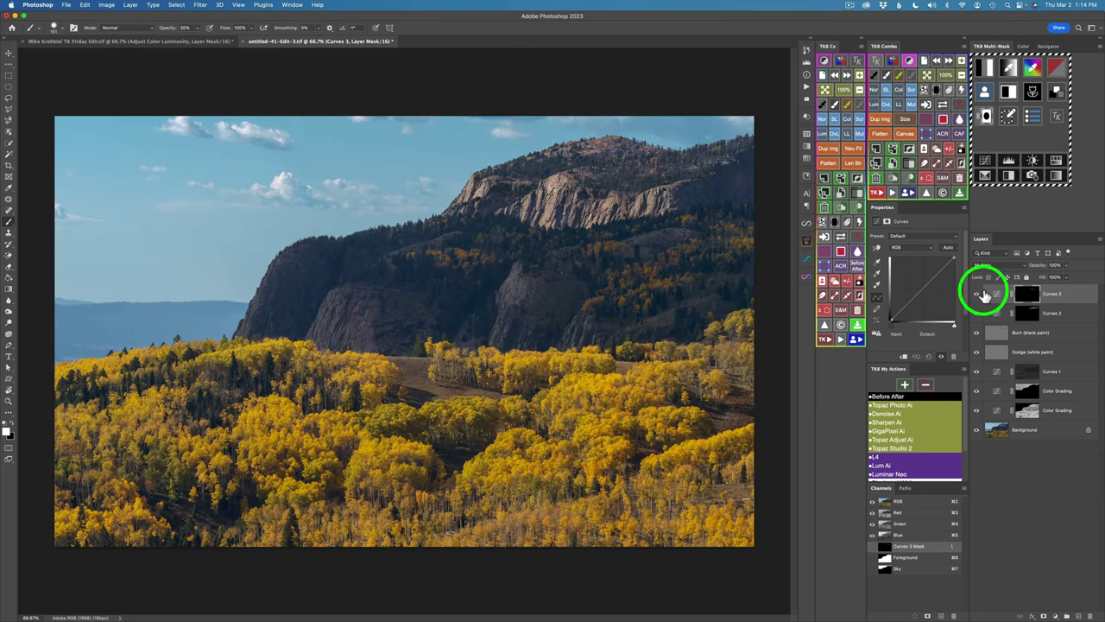
click(977, 297)
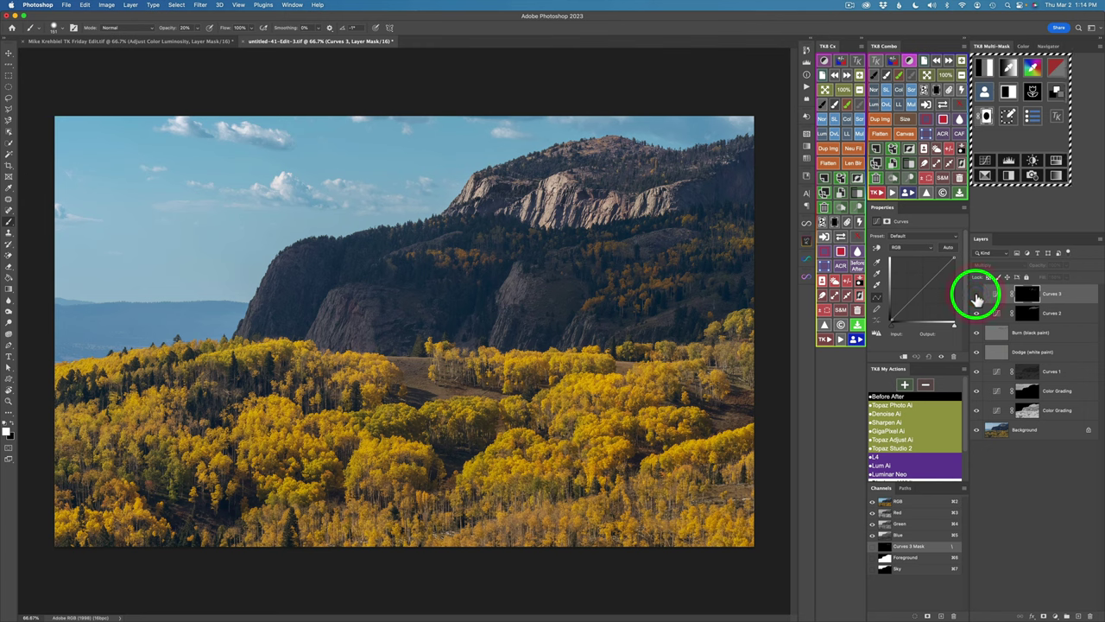
click(977, 296)
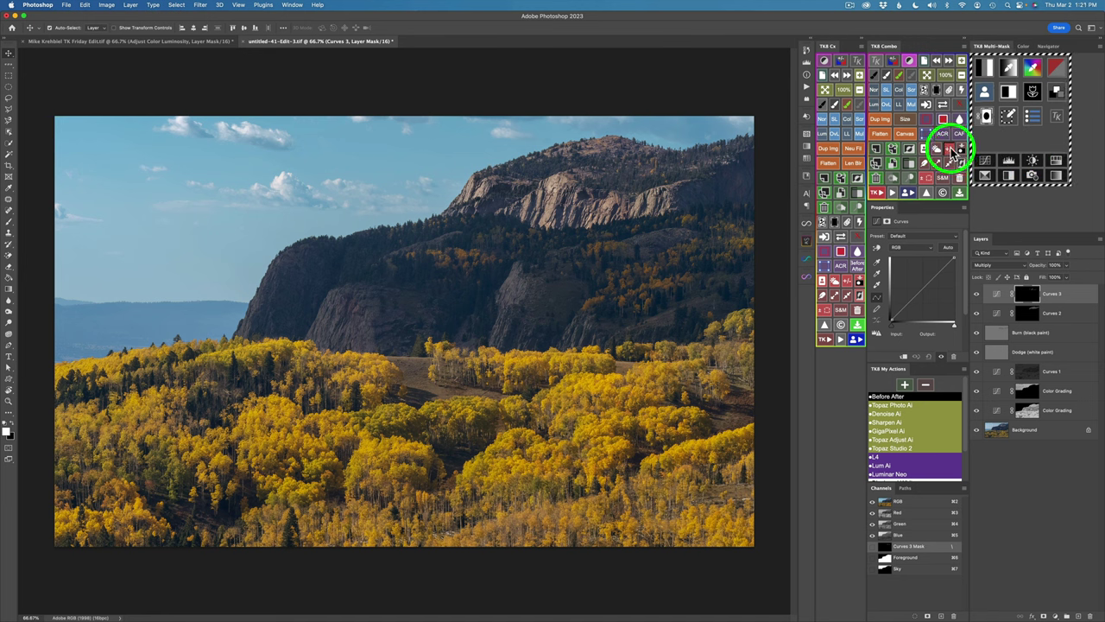
Add a Hue/Saturation adjustment layer and apply the saved Sky mask to it
click(1057, 161)
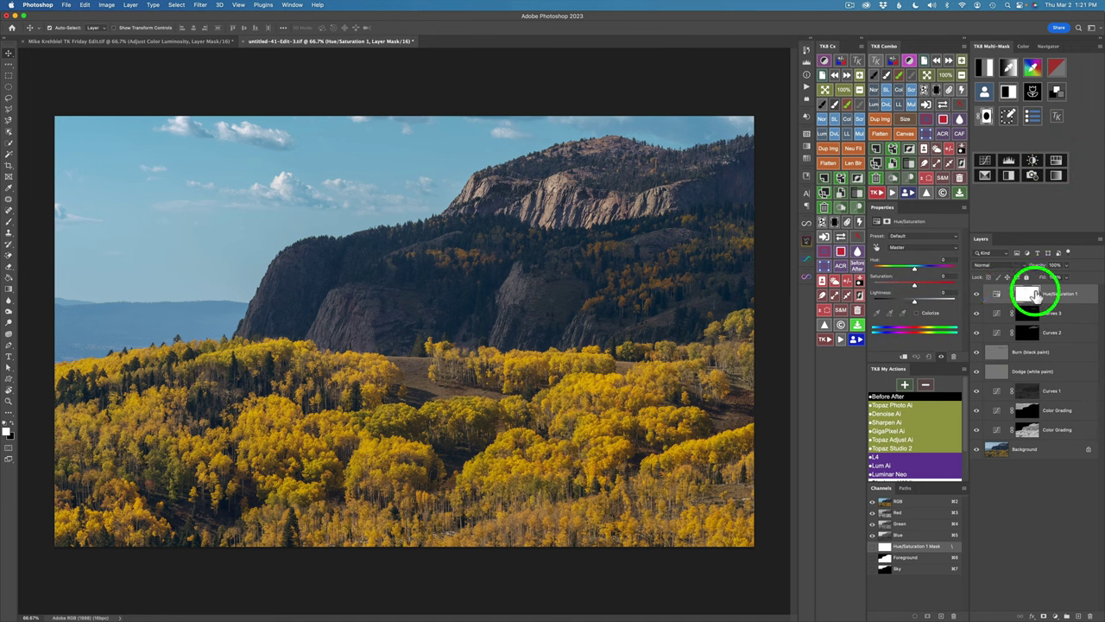
click(926, 104)
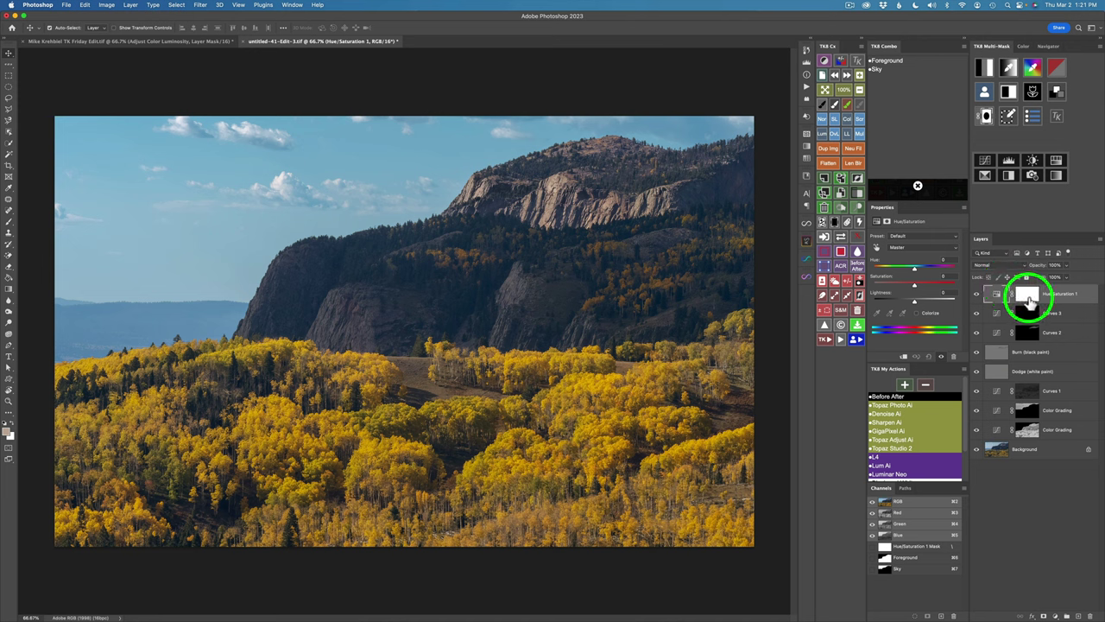
click(879, 71)
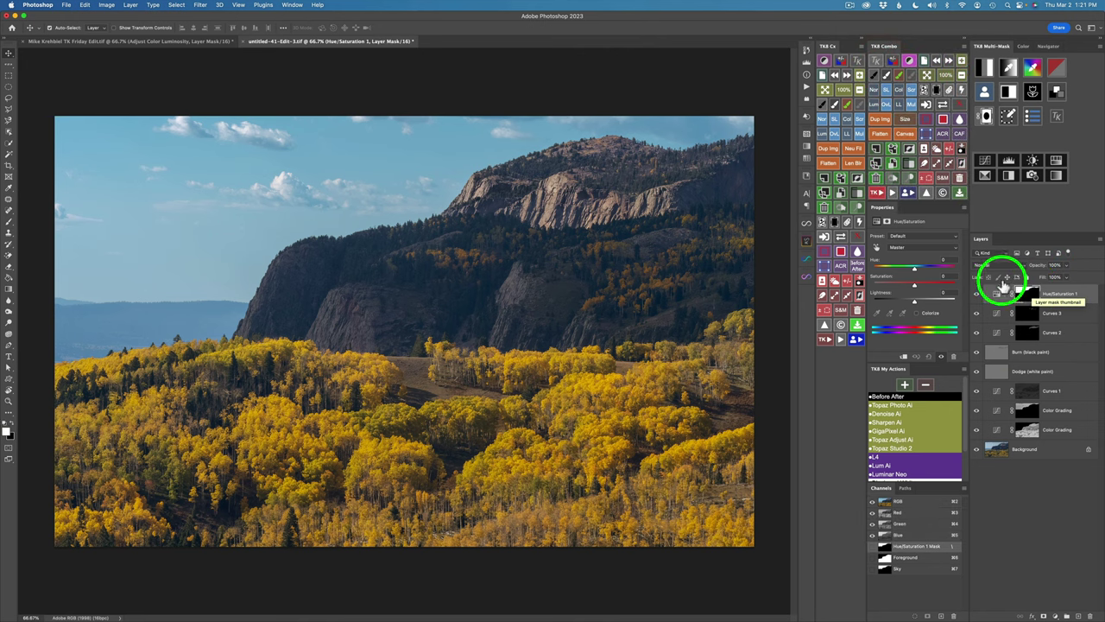
Sample the blue sky with the on-image adjustment tool and raise the Cyans saturation to +43
click(877, 248)
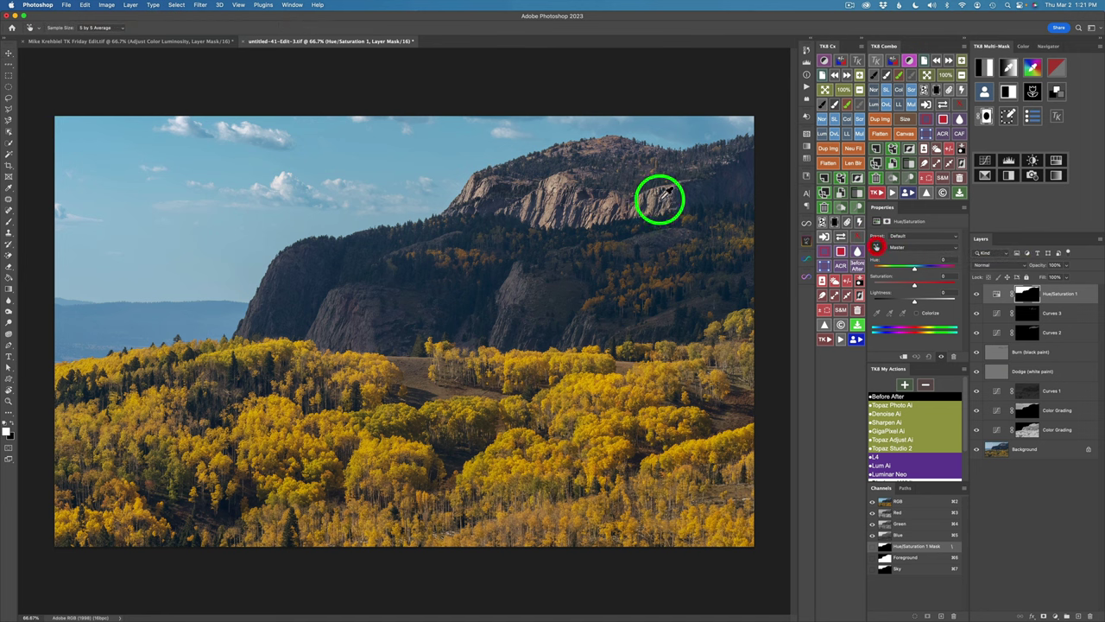
click(378, 152)
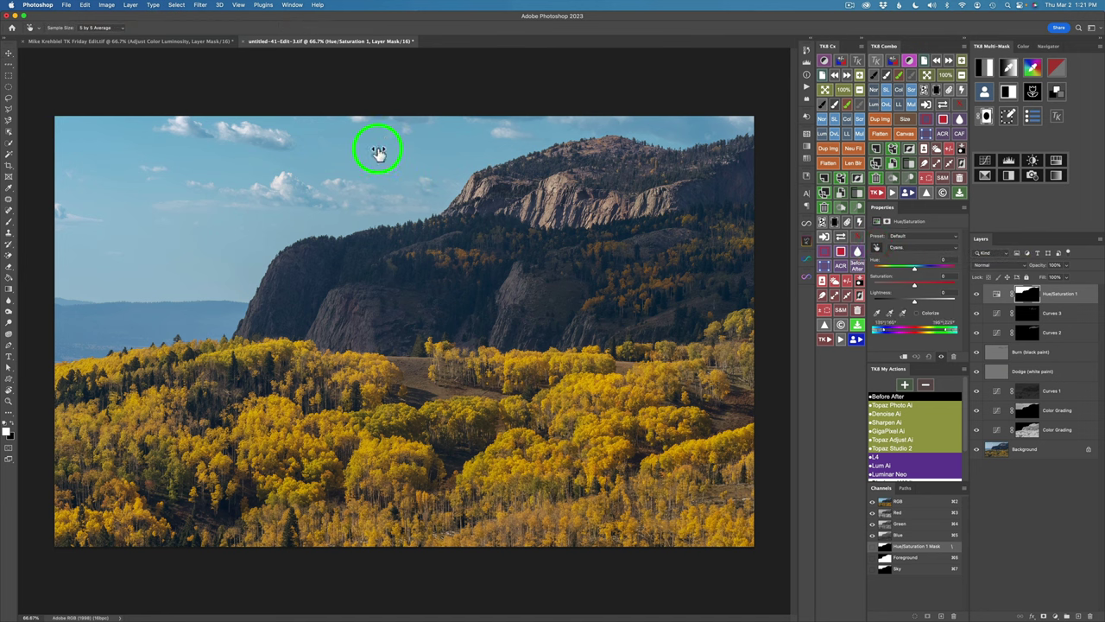
drag(379, 153, 399, 153)
drag(397, 153, 400, 154)
drag(396, 153, 374, 143)
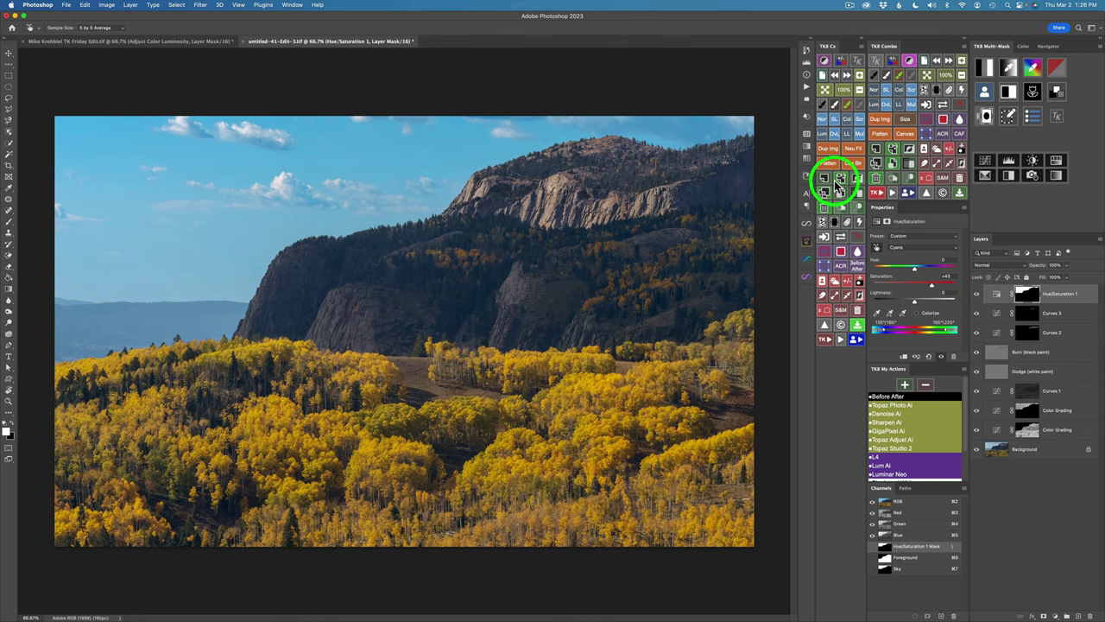
Run the Soft Pop action, set its layer to 10% fill and 80% opacity, and compare before and after
click(826, 340)
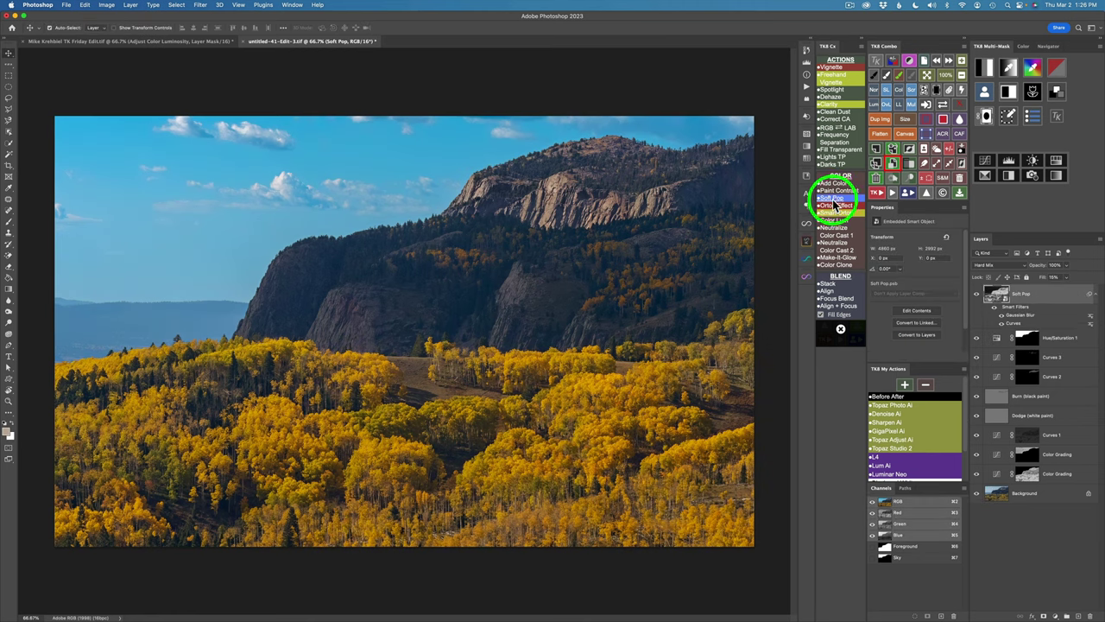
click(1046, 278)
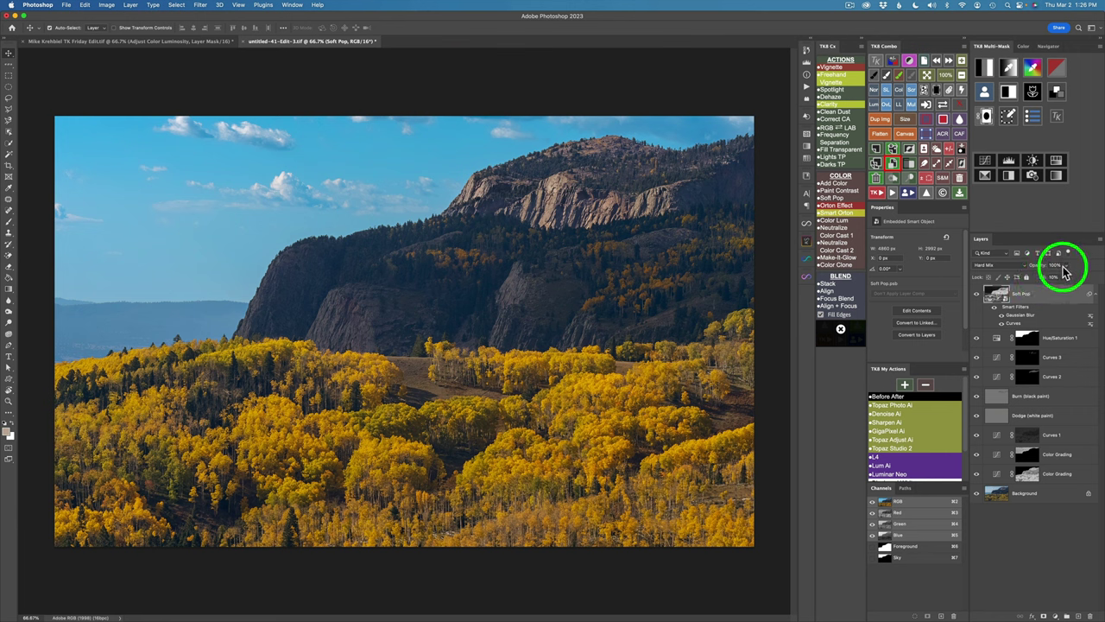
drag(1042, 272, 1034, 269)
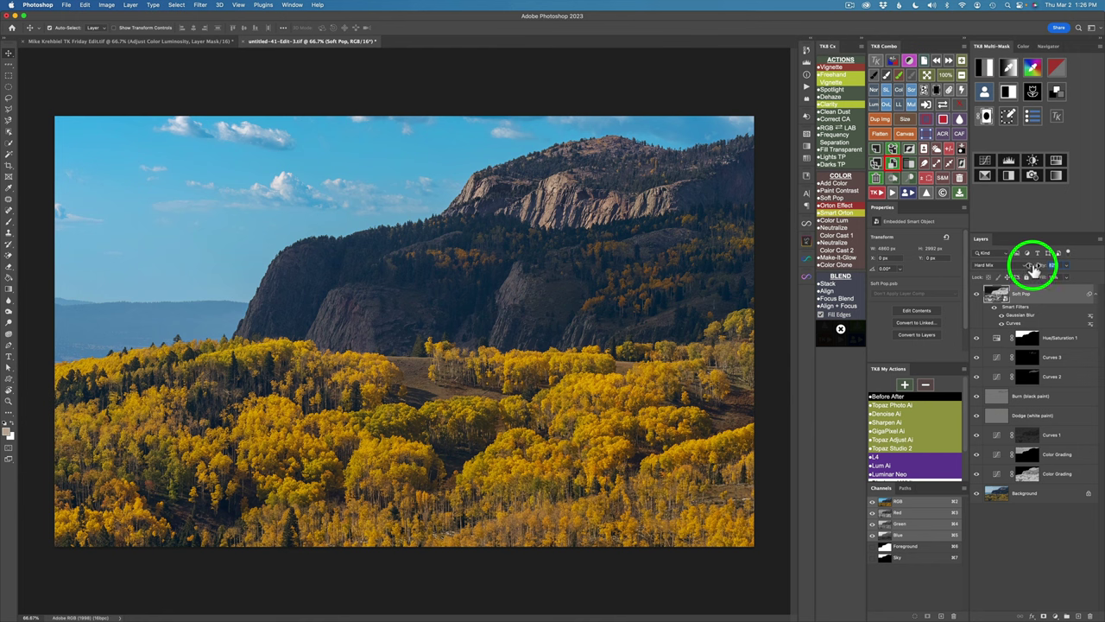
drag(1032, 269, 1033, 270)
click(978, 293)
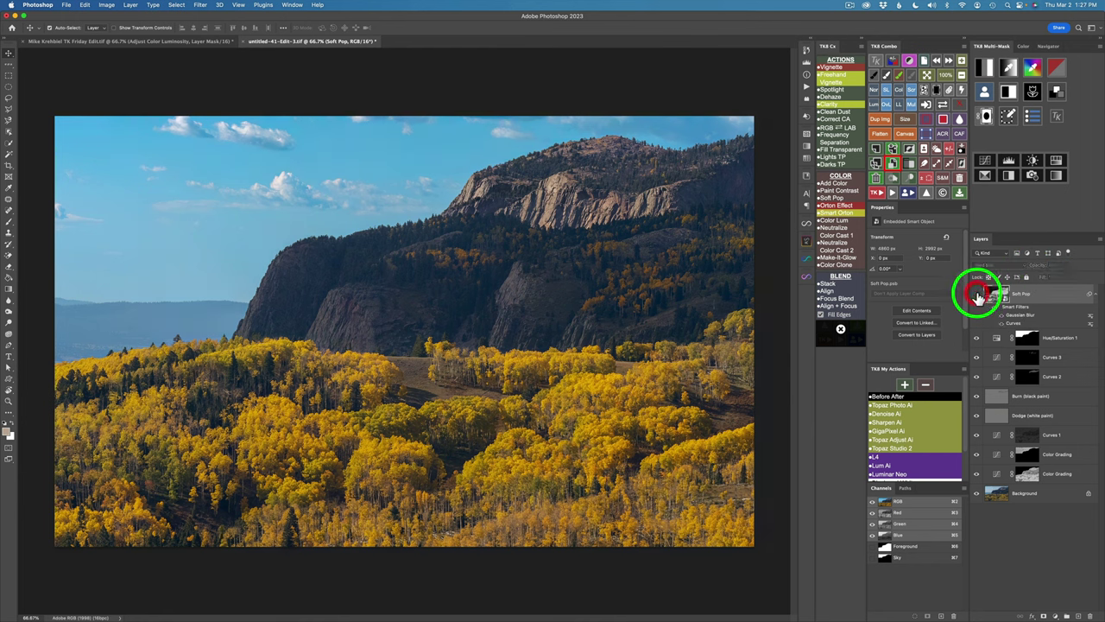
click(978, 293)
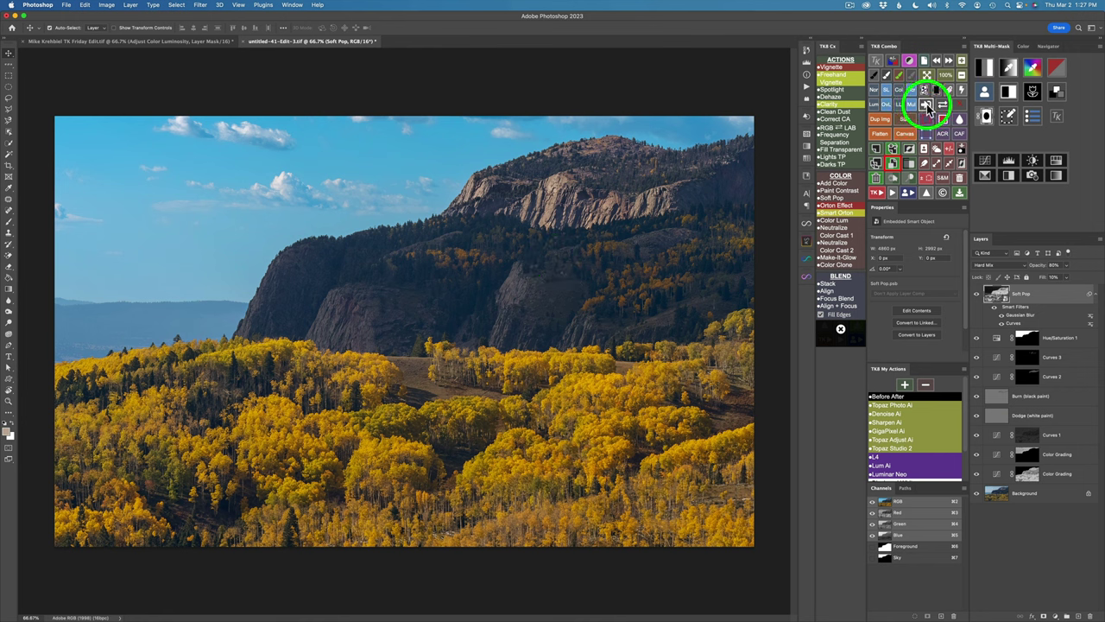
Apply the saved Foreground mask to the Soft Pop layer so the sky is excluded
click(927, 106)
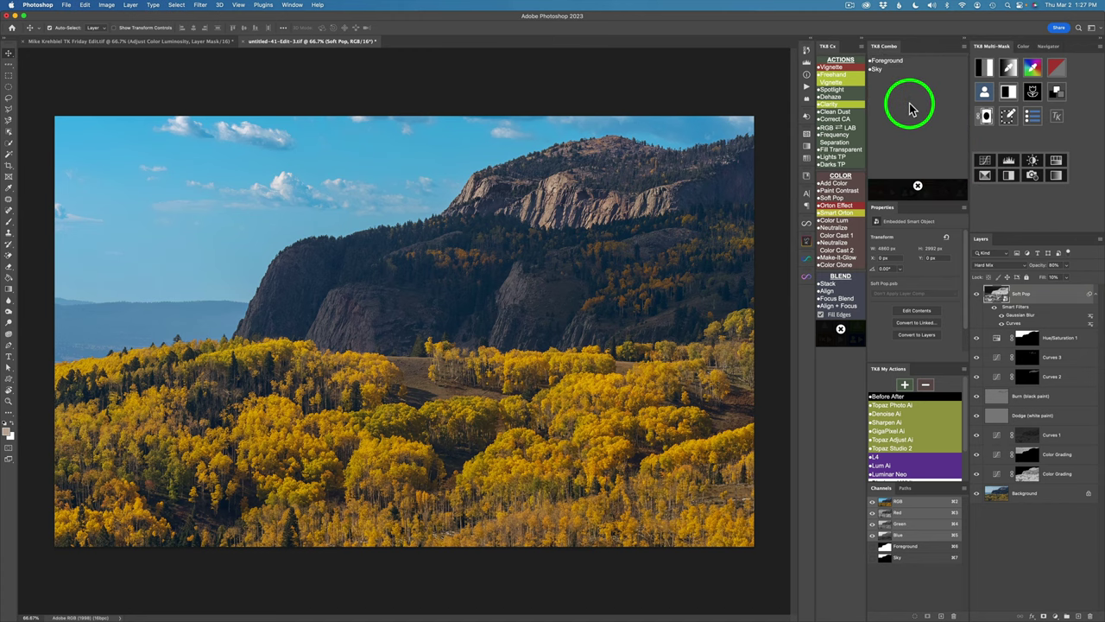
click(889, 60)
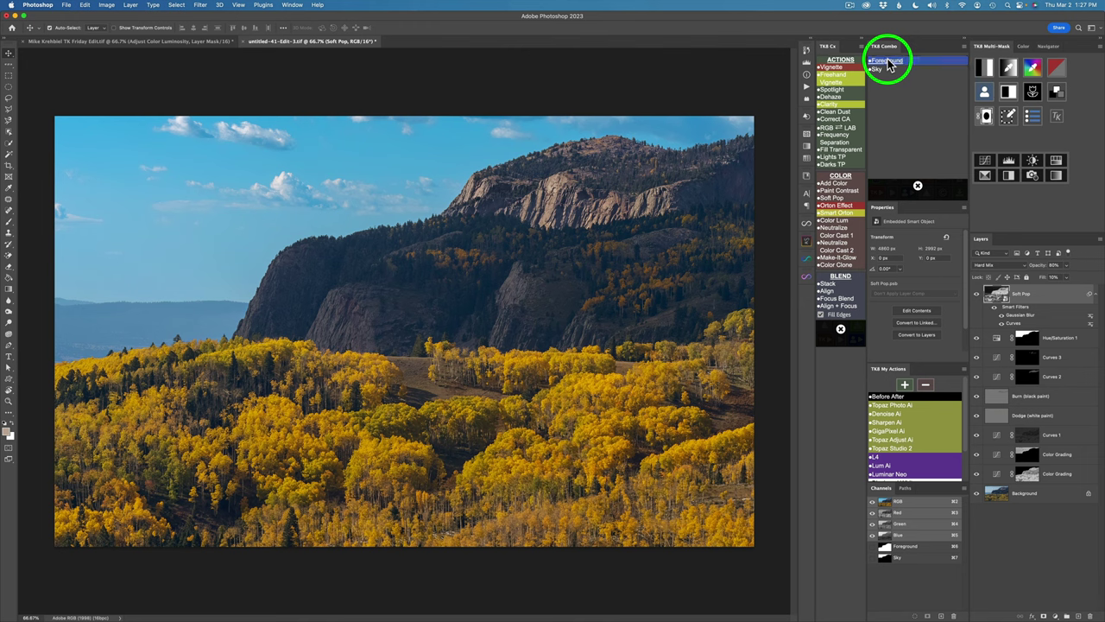
click(1034, 297)
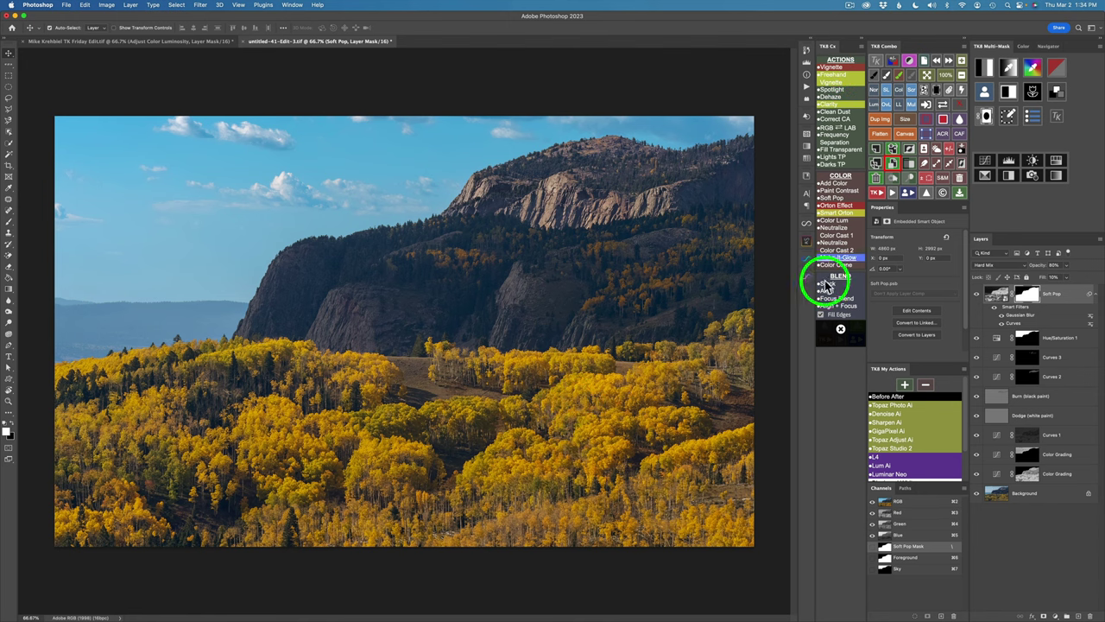
Check the TK8 Cx preferences for the option to close the TK actions list, then reopen that list
click(842, 330)
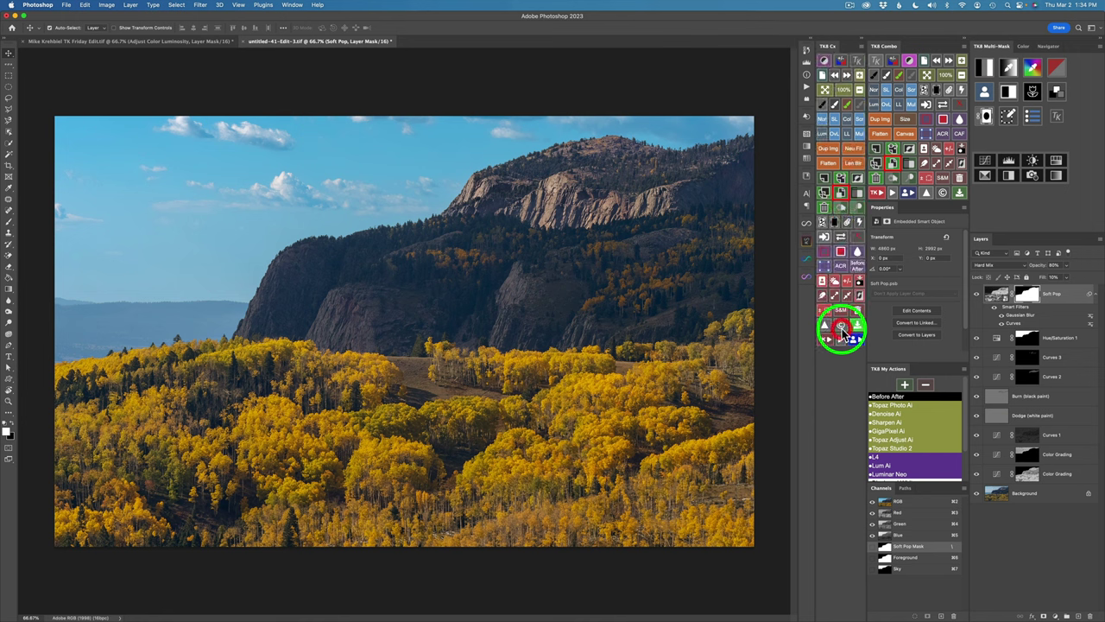
click(857, 60)
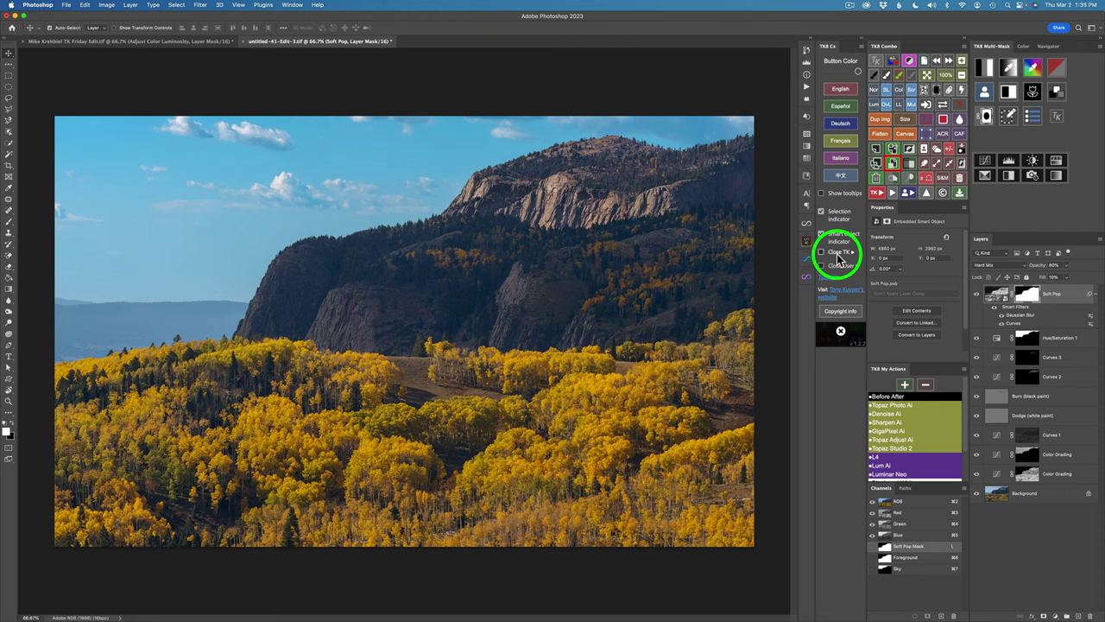
click(841, 333)
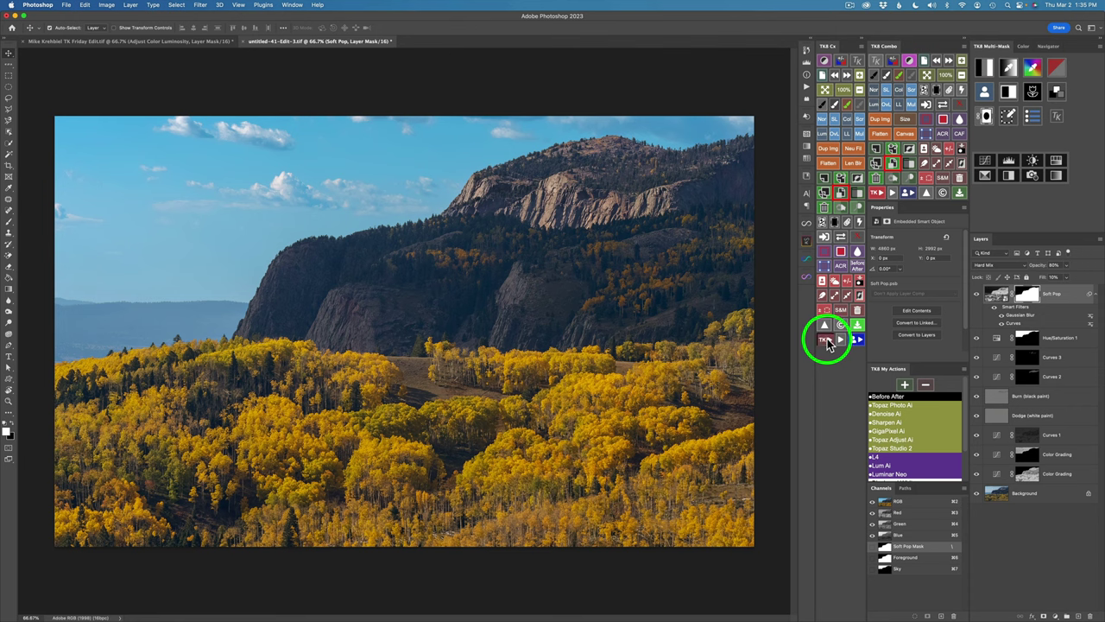
click(827, 342)
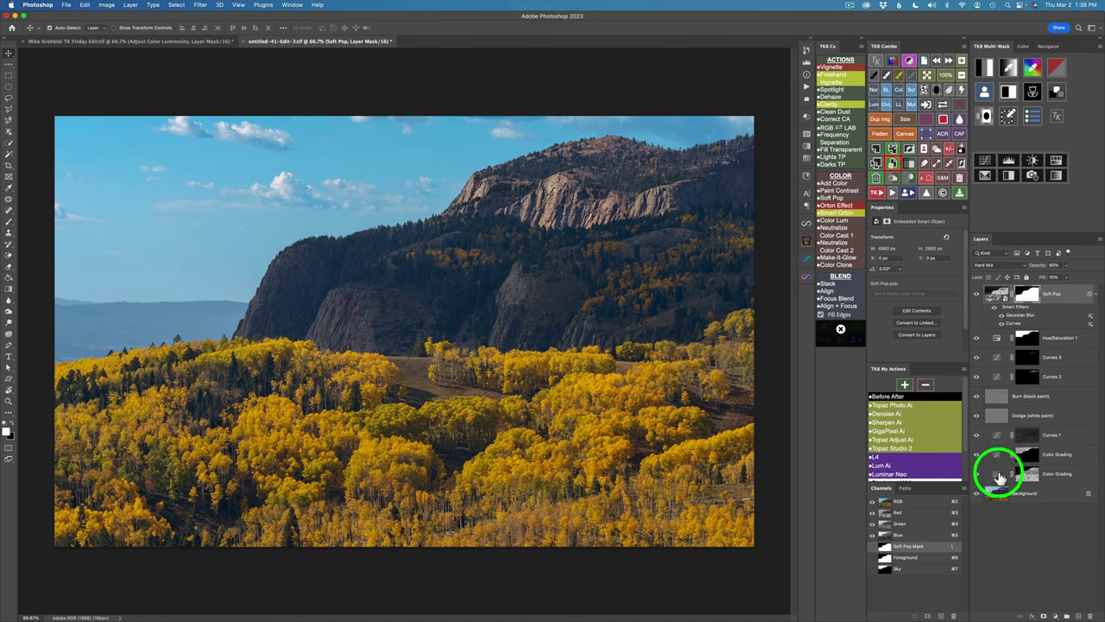
Reopen color grading for the lowest Color Grading layer, brightening the foreground midtones and darkening its shadows
click(1000, 477)
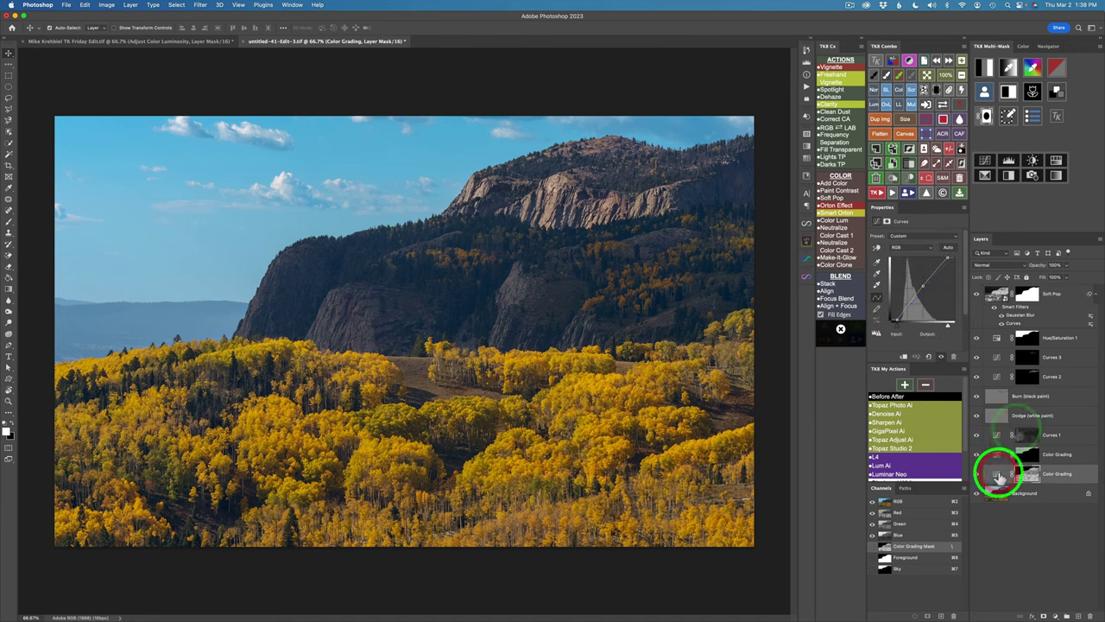
click(1059, 91)
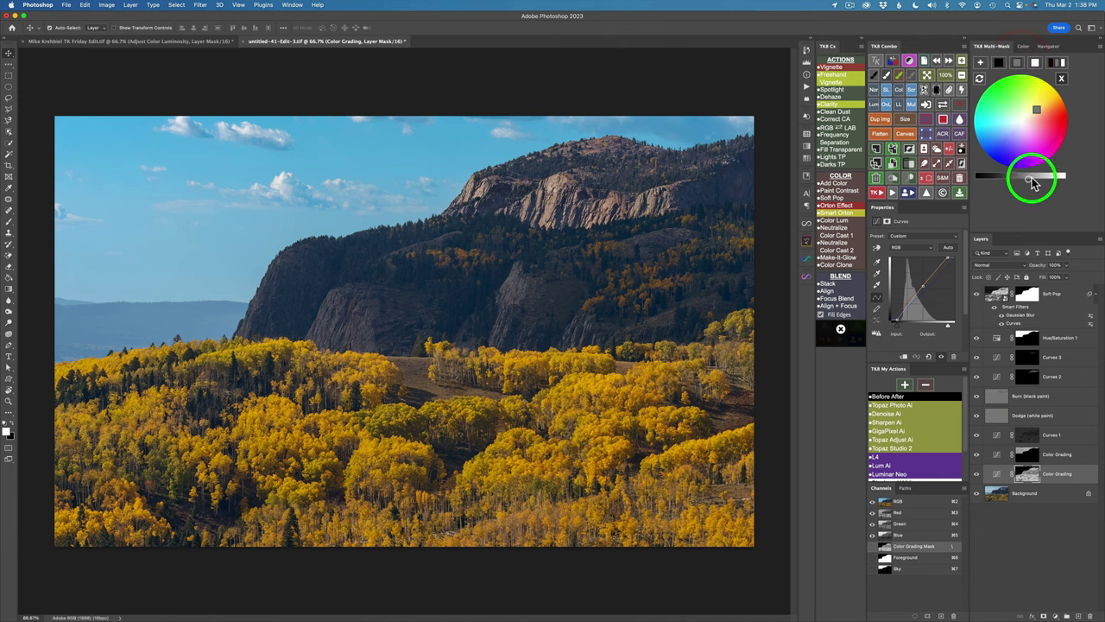
drag(1032, 177, 1041, 183)
click(999, 64)
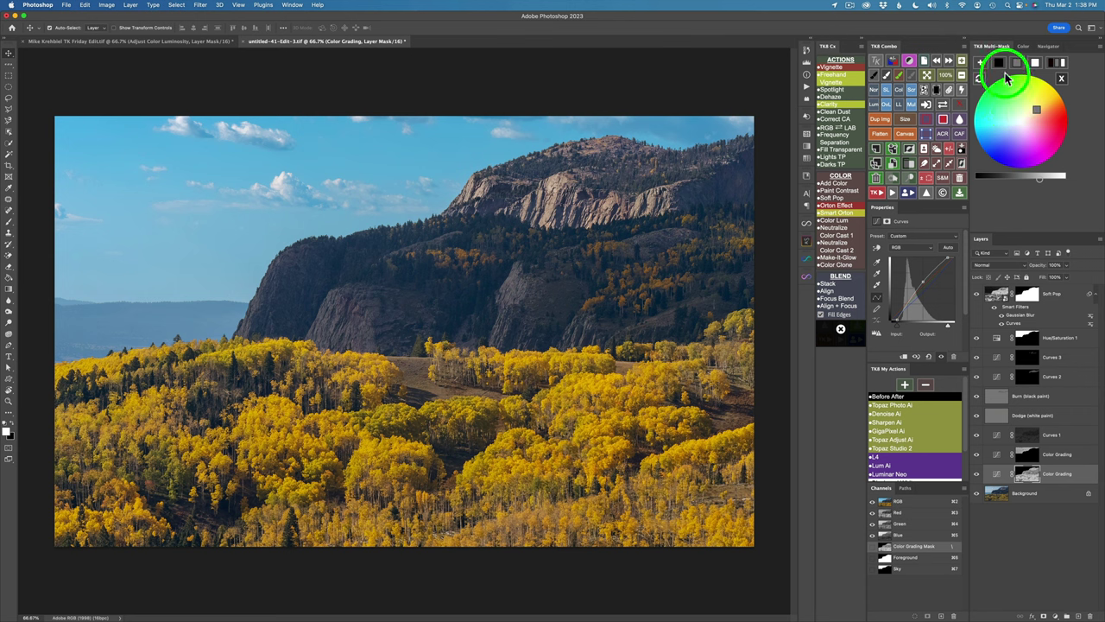
click(1007, 177)
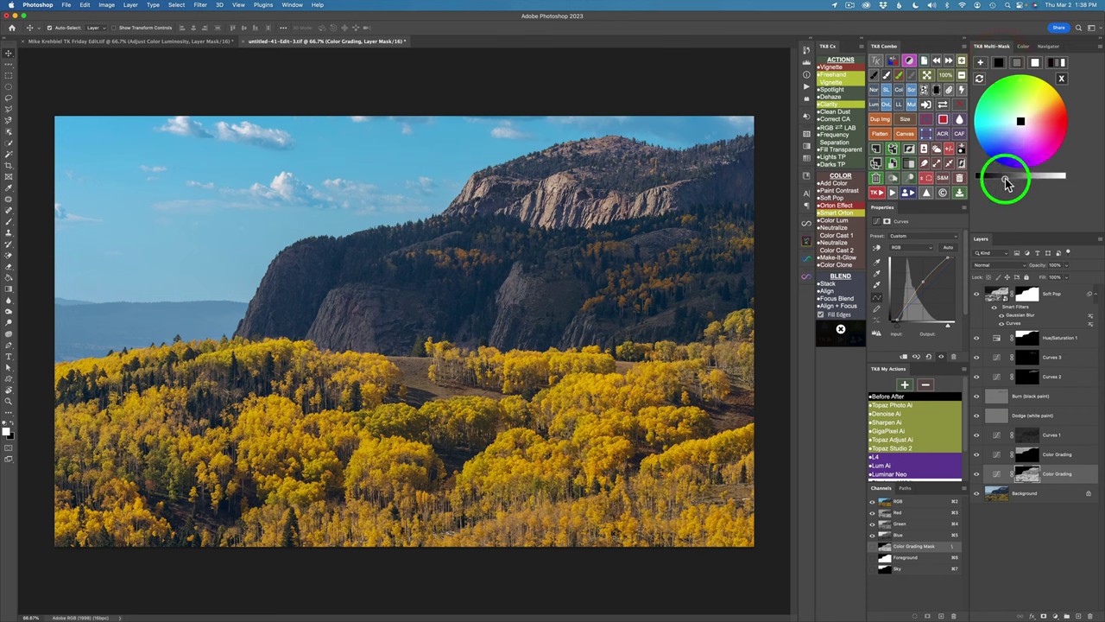
drag(1004, 177, 1000, 178)
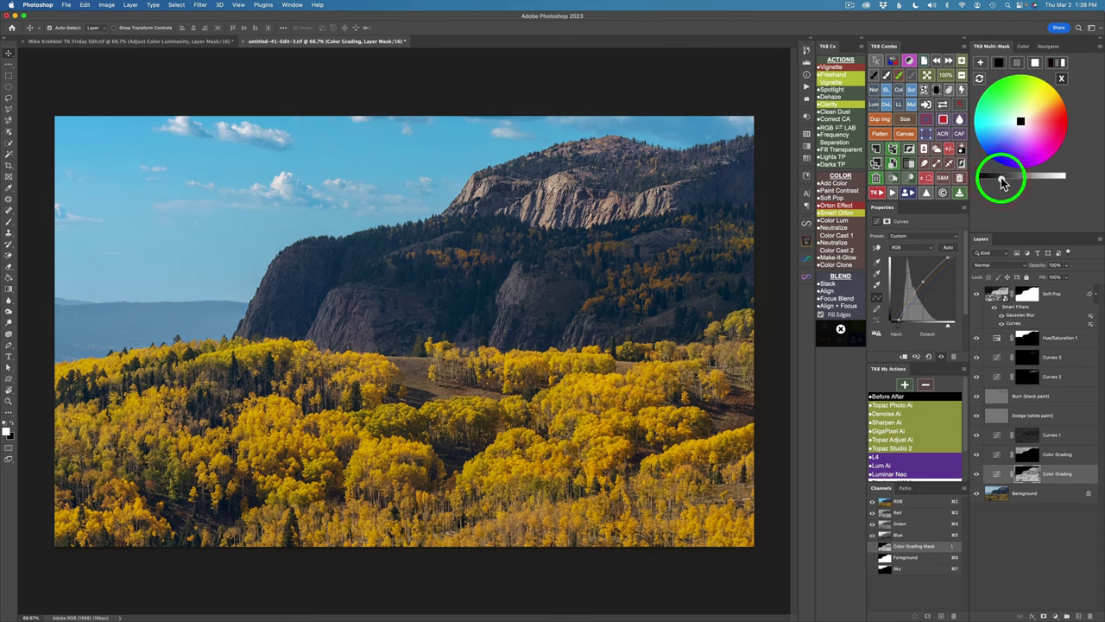
click(1021, 122)
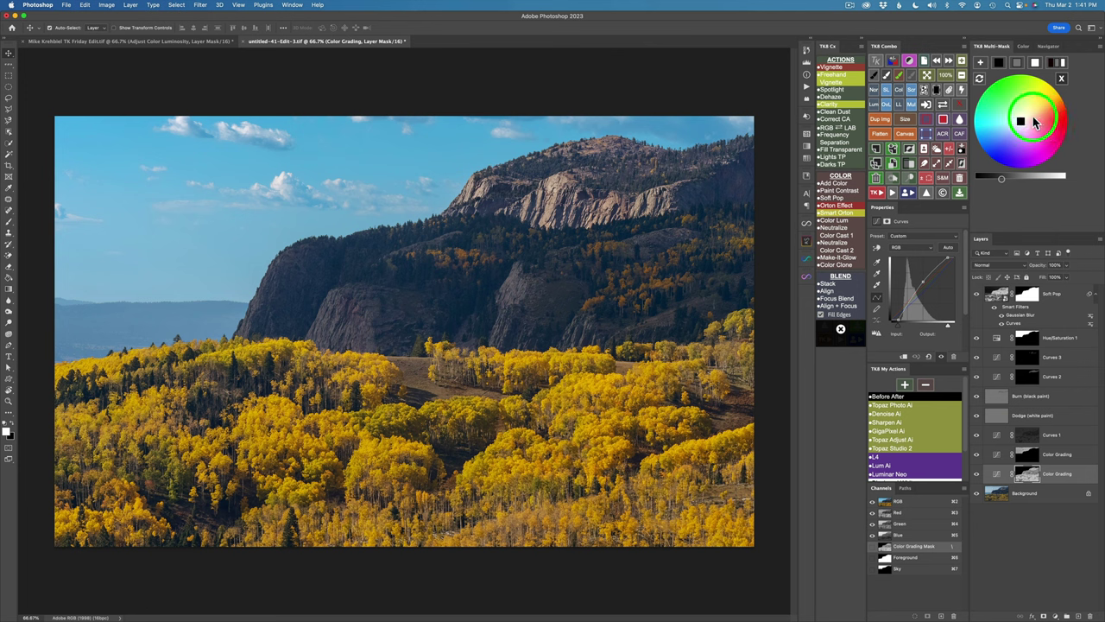
Shift the tint of the lowest Color Grading layer slightly toward blue on the color wheel
drag(1022, 123, 1021, 126)
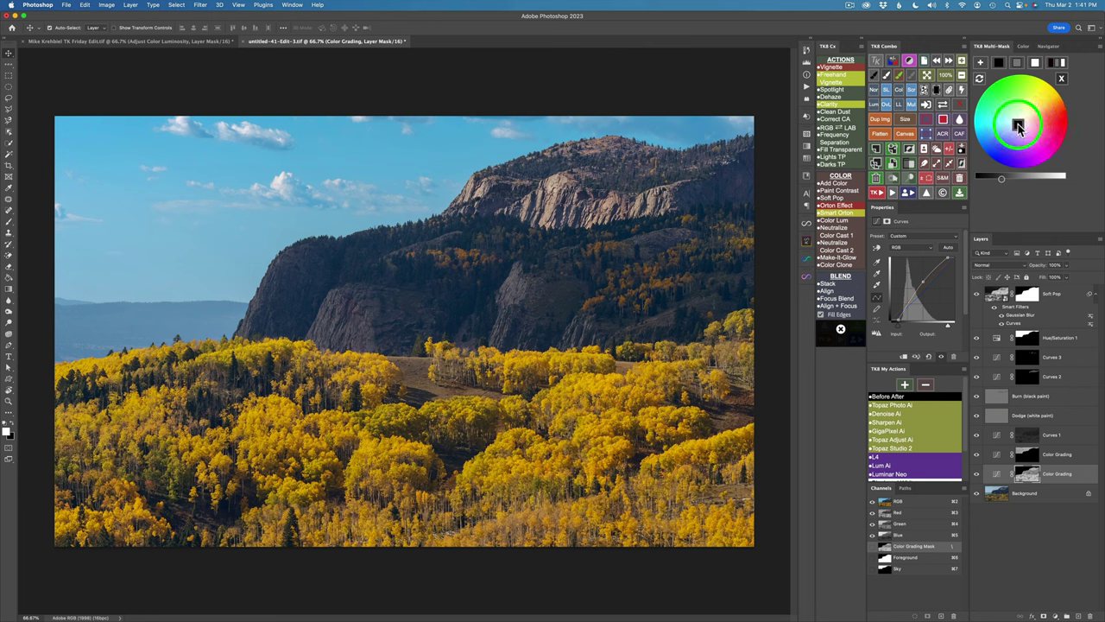
click(1018, 126)
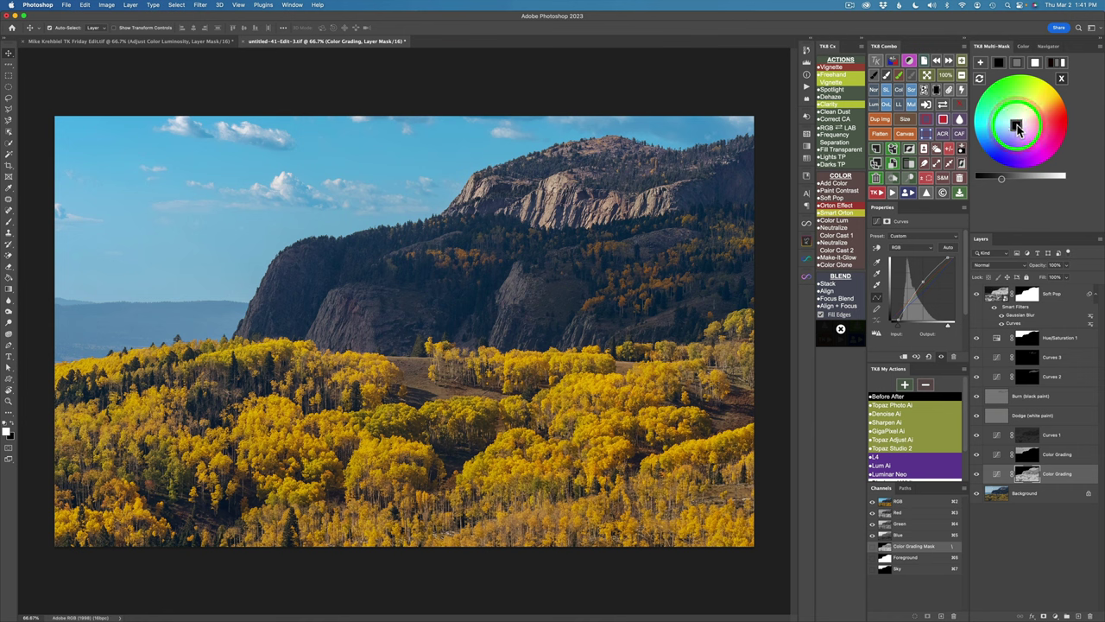
Add a Burn (black paint) layer above Soft Pop, with the brush at 10% opacity and about 66 px diameter
click(999, 295)
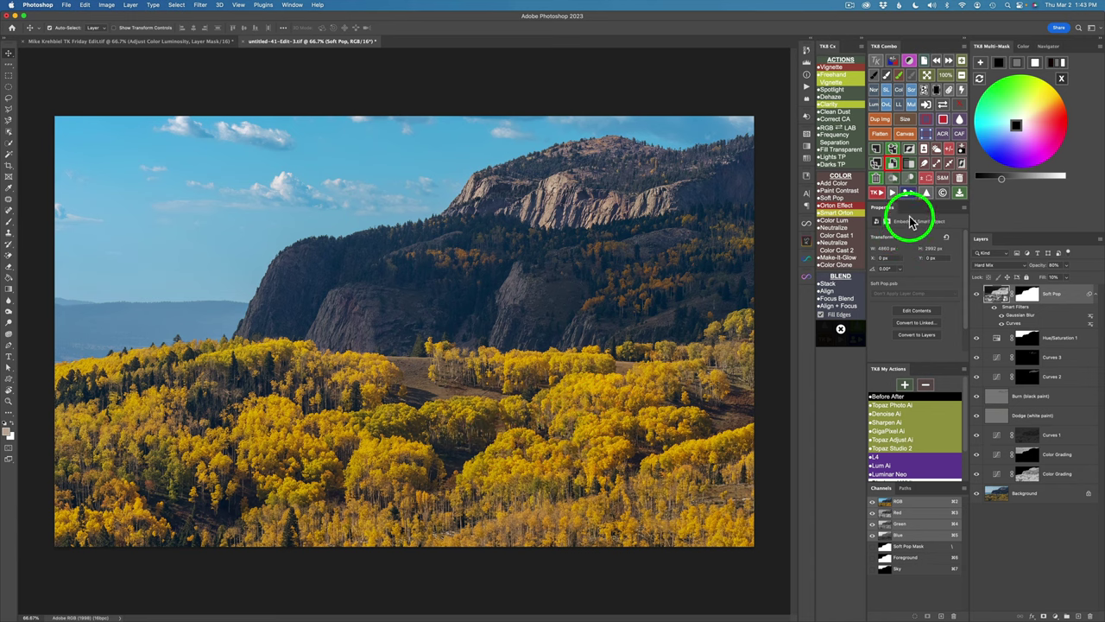
click(891, 177)
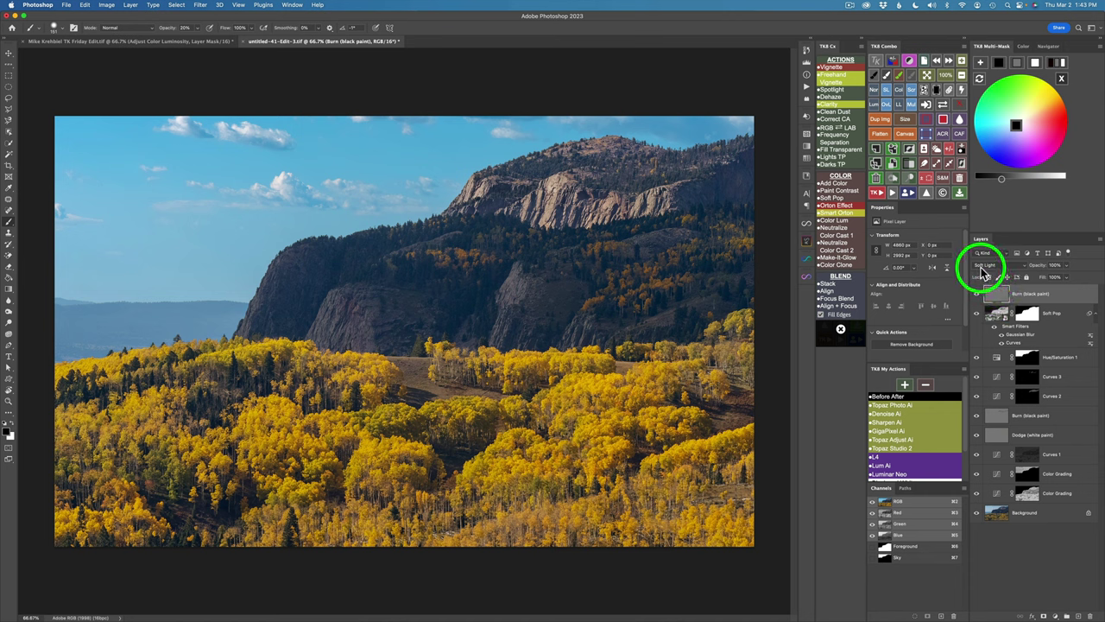
key(1)
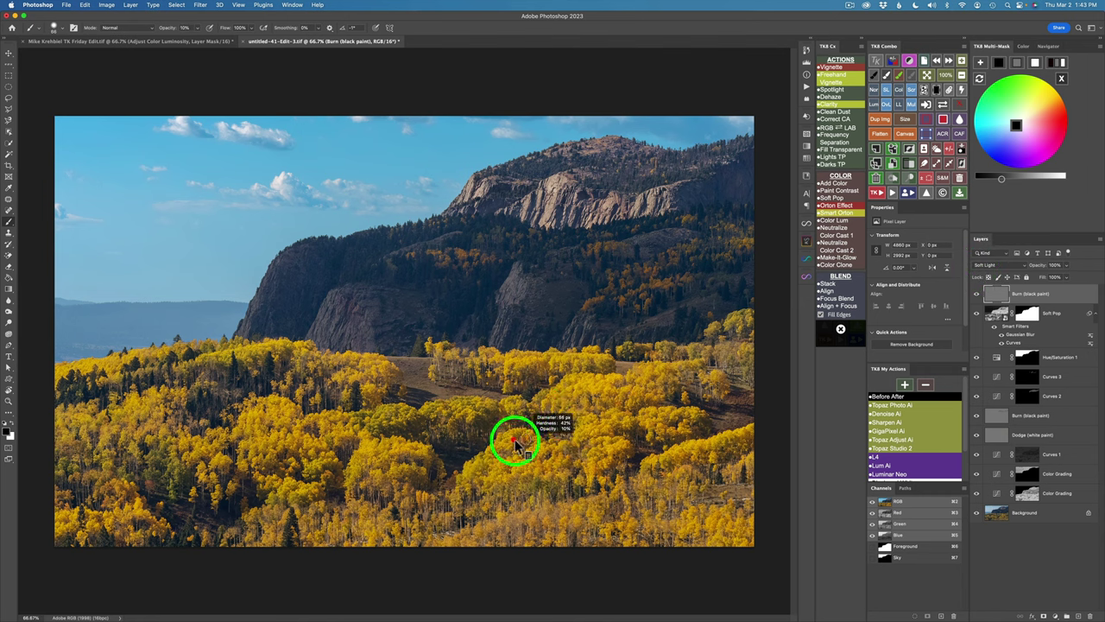
drag(513, 441, 518, 446)
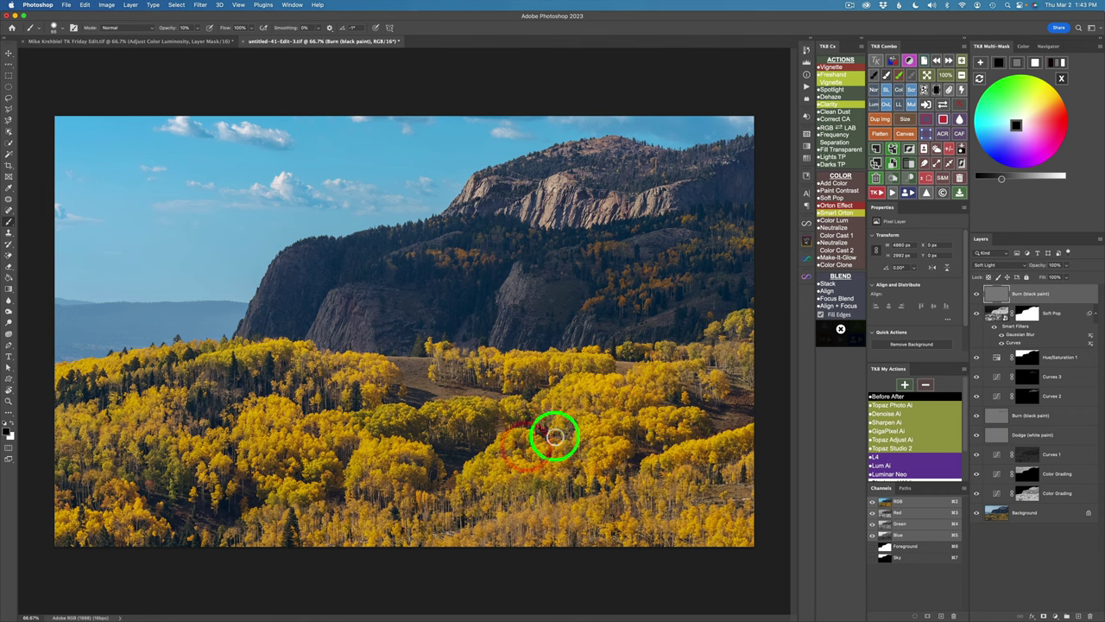
Burn the shadowed gaps and edges among the yellow foreground trees to deepen their shape
mouse_move(571, 423)
mouse_down()
mouse_move(576, 382)
mouse_move(538, 396)
mouse_move(536, 421)
mouse_move(521, 404)
mouse_move(489, 412)
mouse_move(469, 401)
mouse_move(446, 418)
mouse_move(390, 419)
mouse_move(410, 411)
mouse_move(375, 391)
mouse_move(380, 381)
mouse_move(364, 382)
mouse_move(379, 368)
mouse_move(362, 367)
mouse_move(381, 366)
mouse_move(346, 360)
mouse_up()
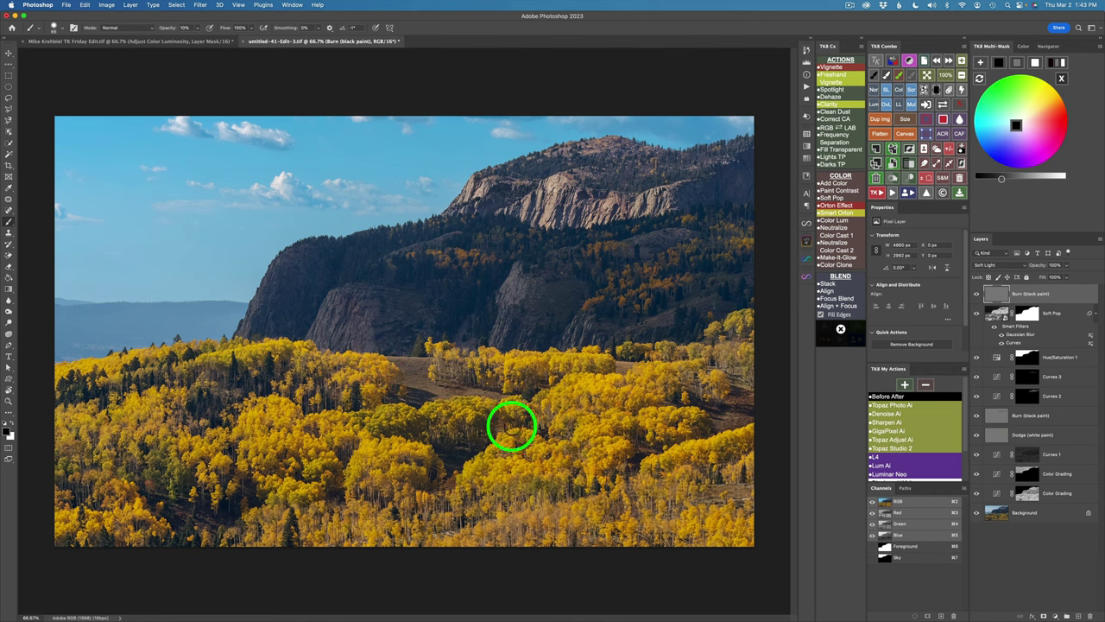
click(514, 464)
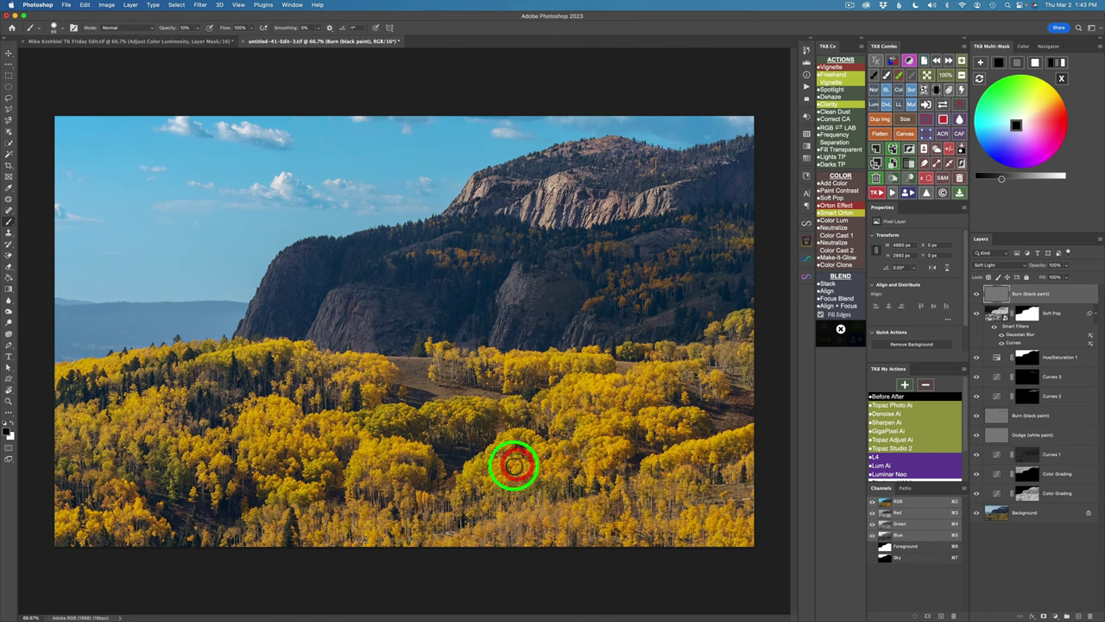
click(593, 429)
drag(614, 442, 650, 440)
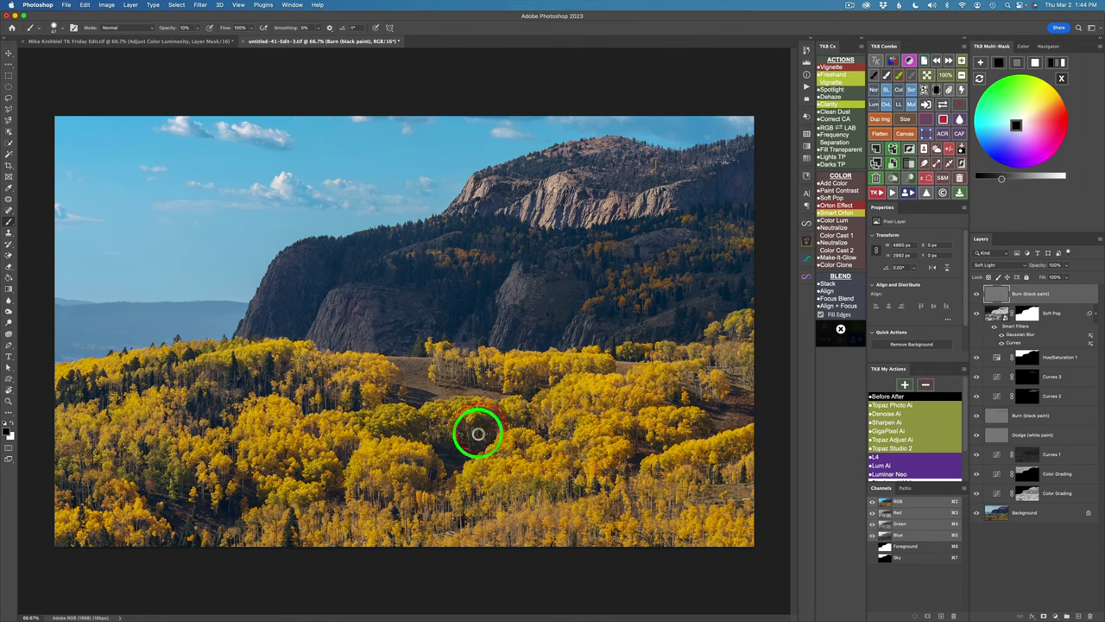
drag(454, 418, 463, 411)
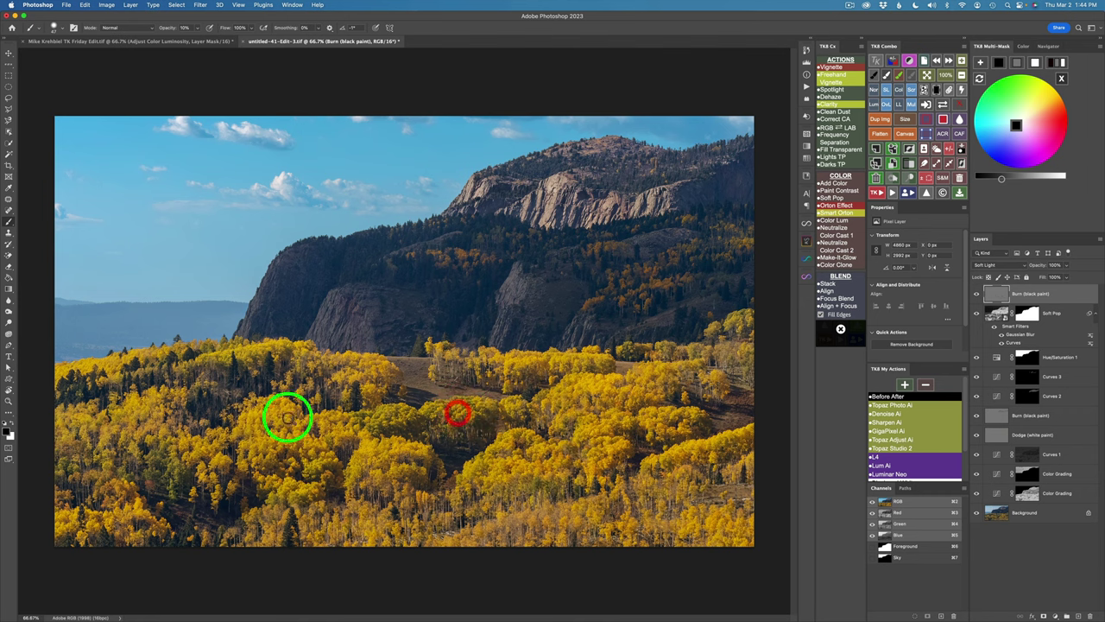
mouse_move(276, 445)
mouse_down()
mouse_move(234, 443)
mouse_move(208, 448)
mouse_move(260, 447)
mouse_move(296, 477)
mouse_up()
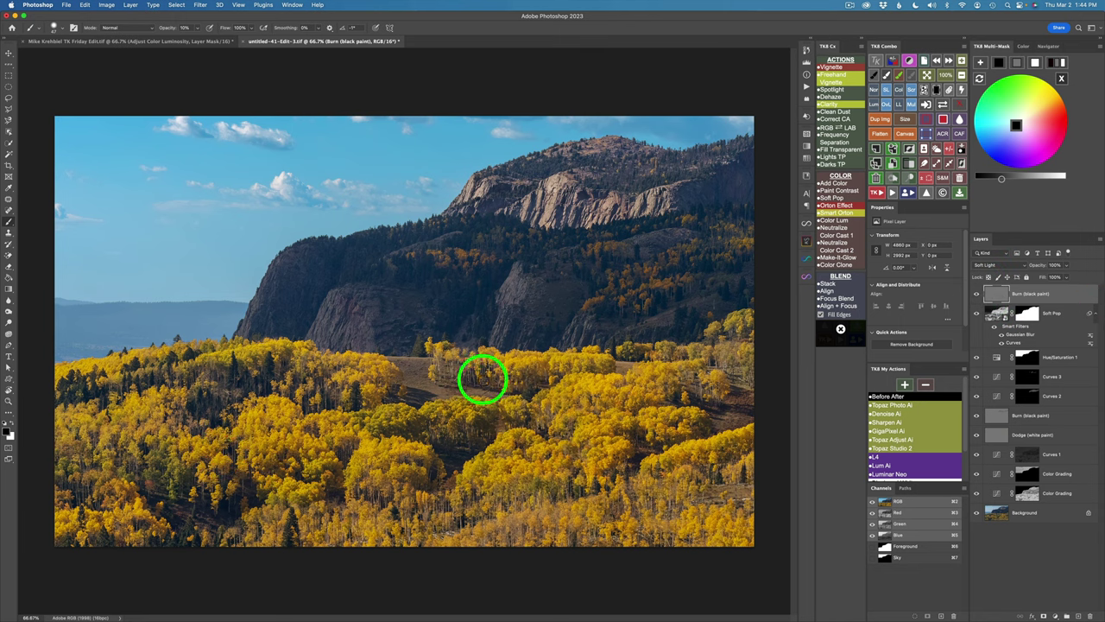
Toggle the visibility of the new Burn layer to compare the foreground before and after
click(977, 294)
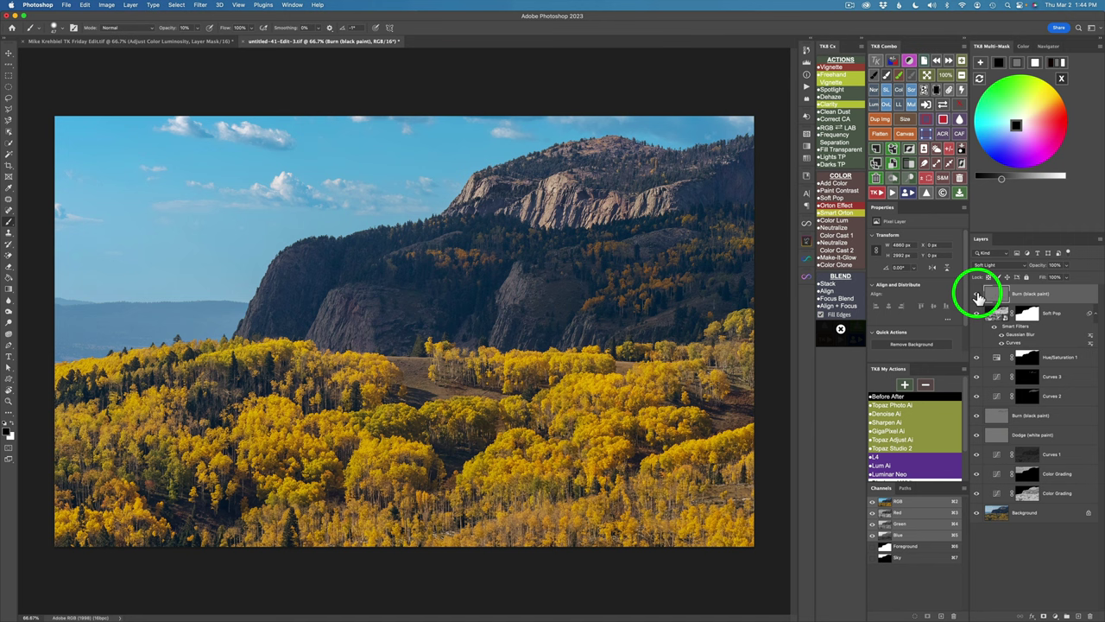
click(977, 294)
click(977, 296)
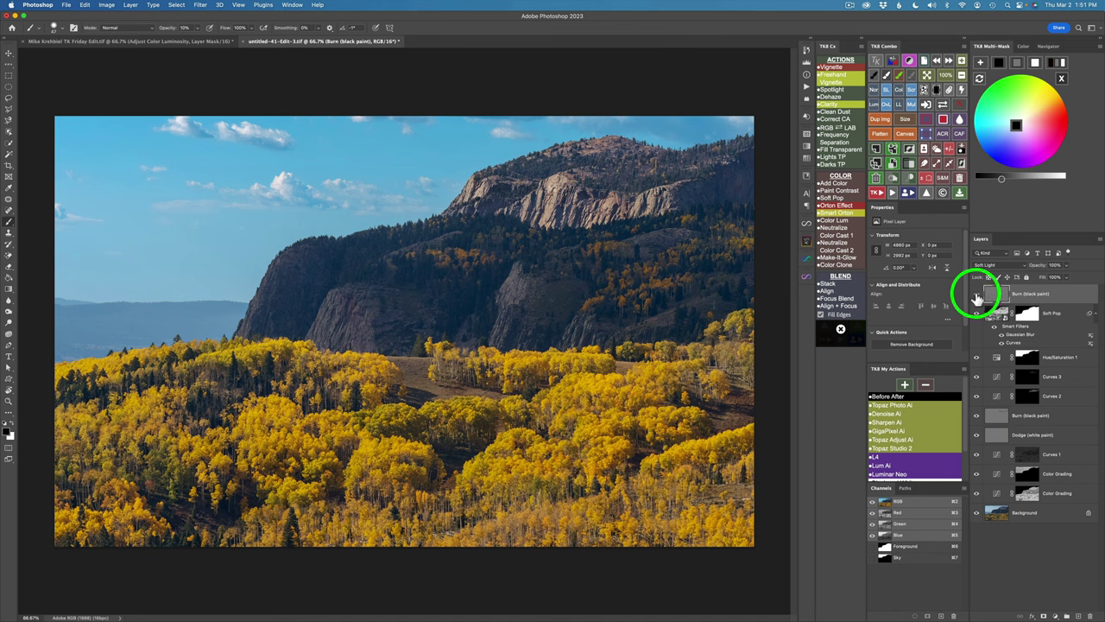
click(975, 296)
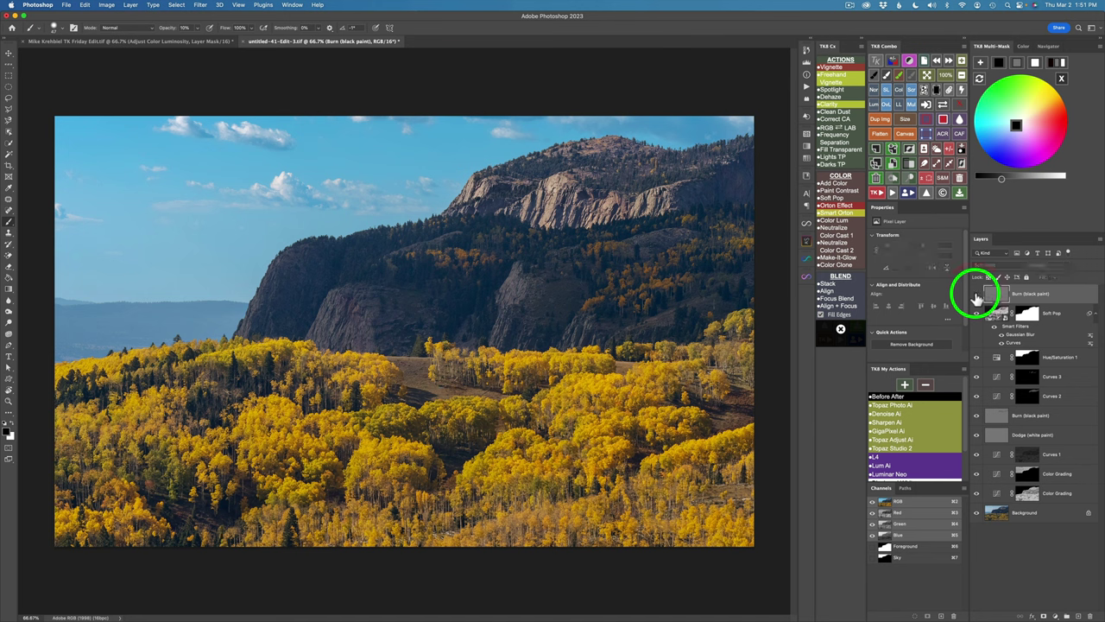
click(975, 296)
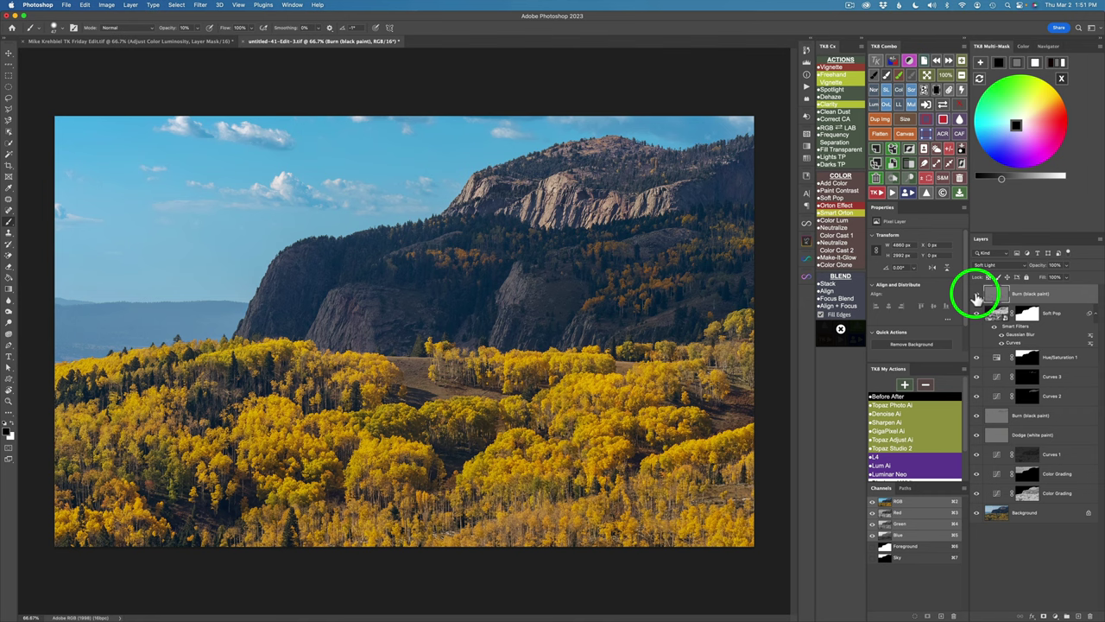
Run the Paint Contrast action with a foreground color sampled from the trees and fully saturated to ffc400
key(v)
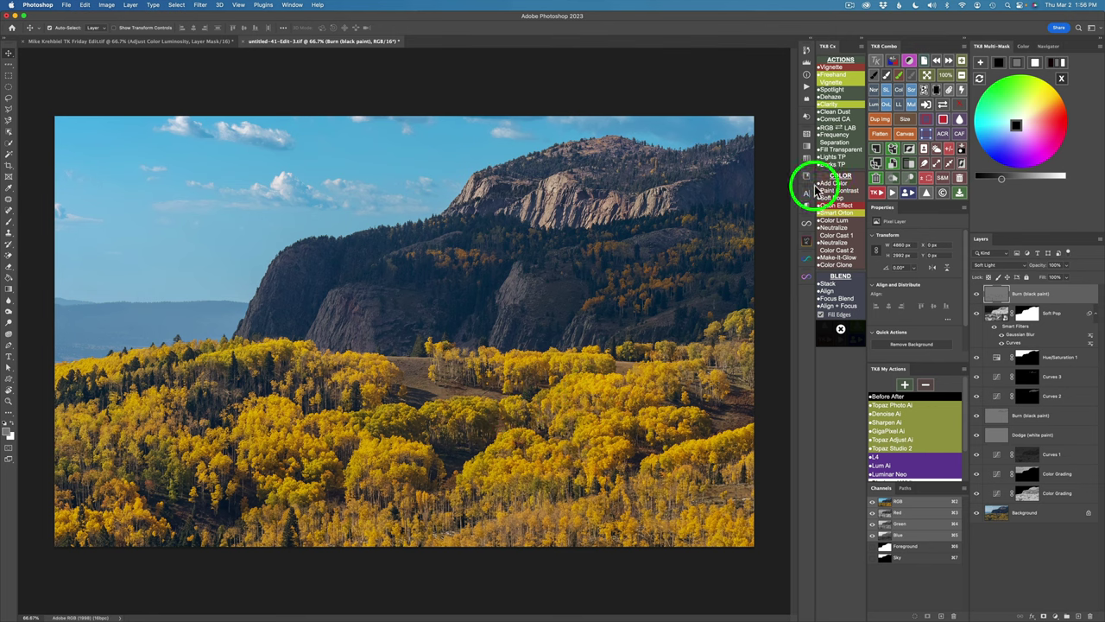
click(839, 192)
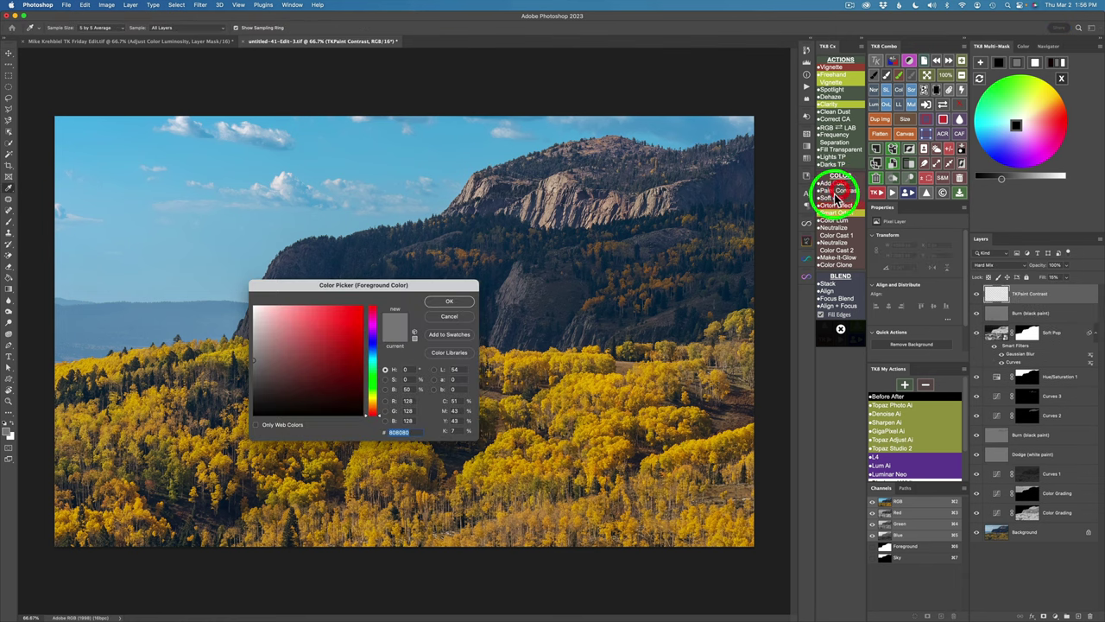
click(511, 362)
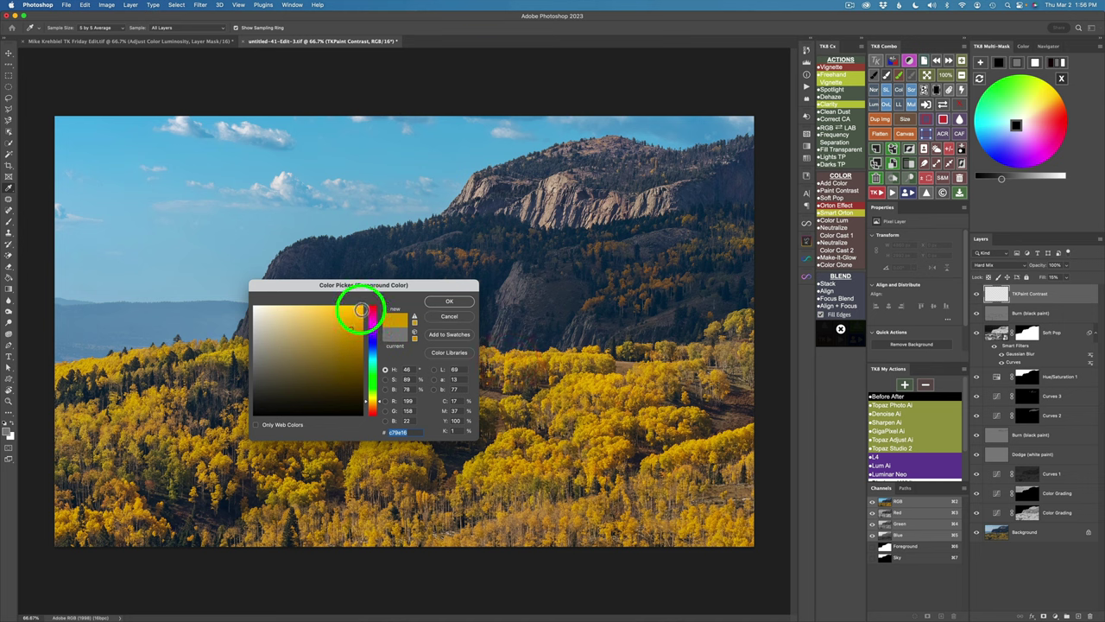
drag(361, 309, 454, 307)
click(452, 304)
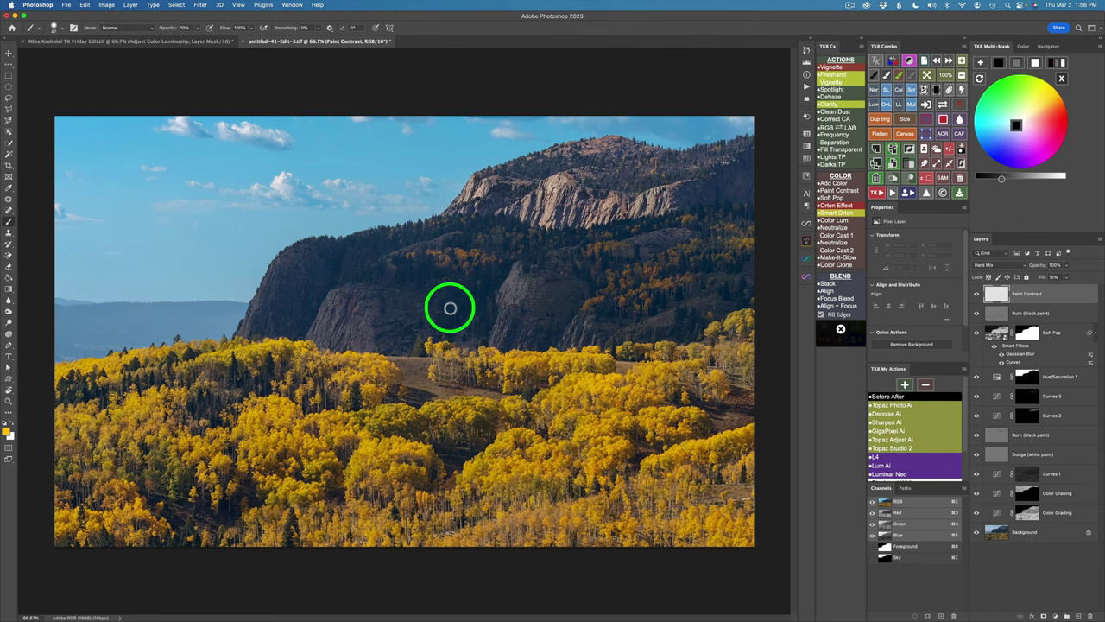
Set the brush to 30% opacity and paint contrast over the tops of the yellow trees right of center
key(3)
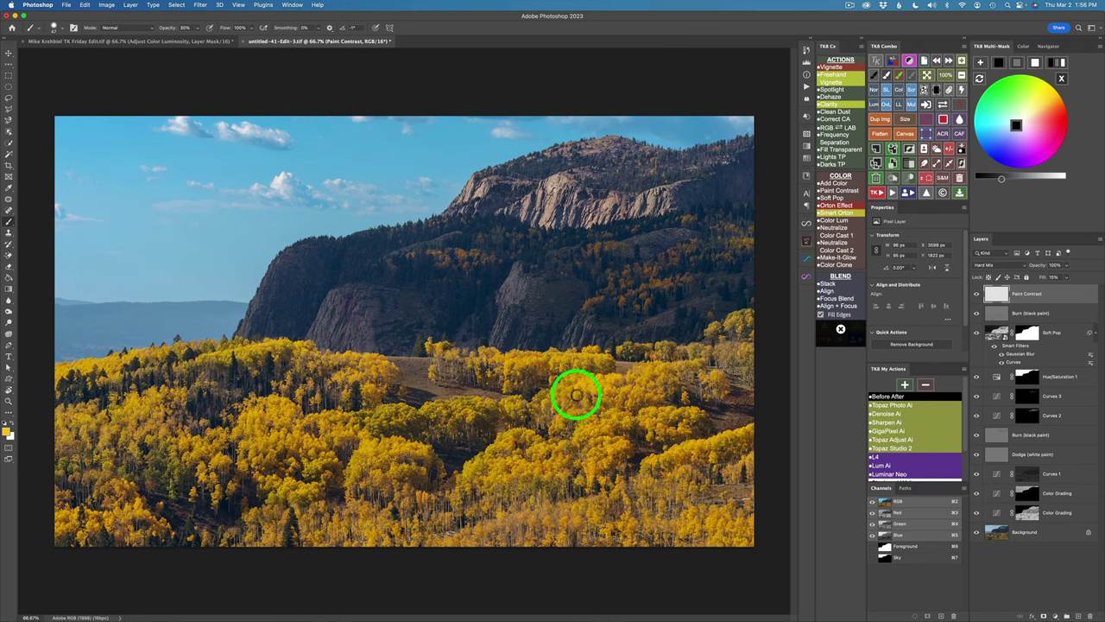
drag(577, 389, 638, 376)
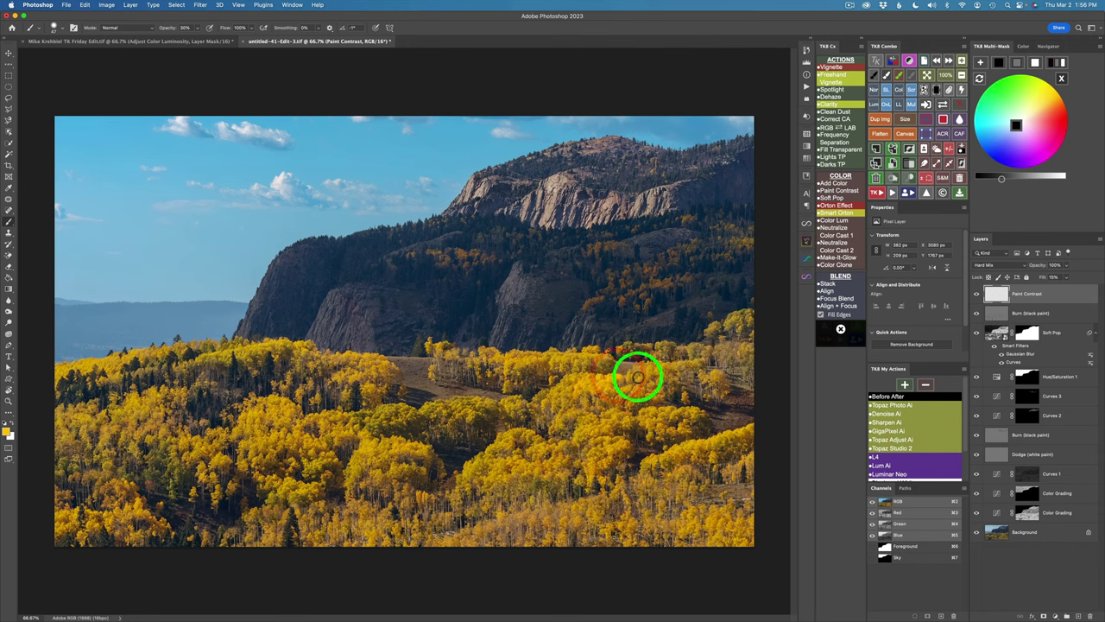
Change the paint color to brighter yellow fff000 and paint contrast over the sunlit trees toward the right of the foreground
click(899, 76)
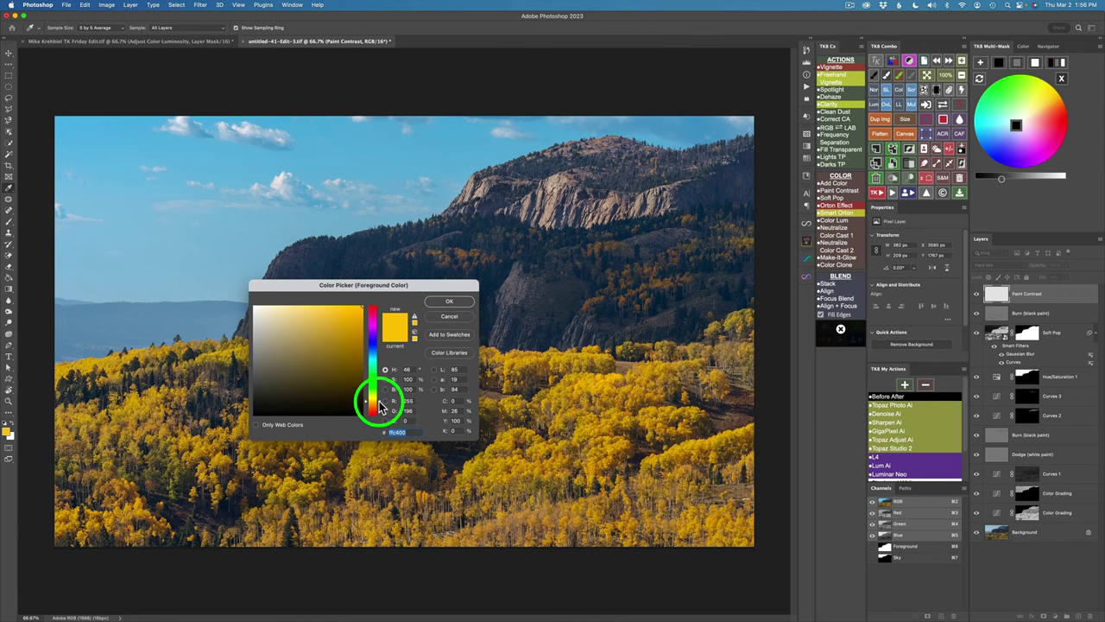
drag(379, 406, 374, 387)
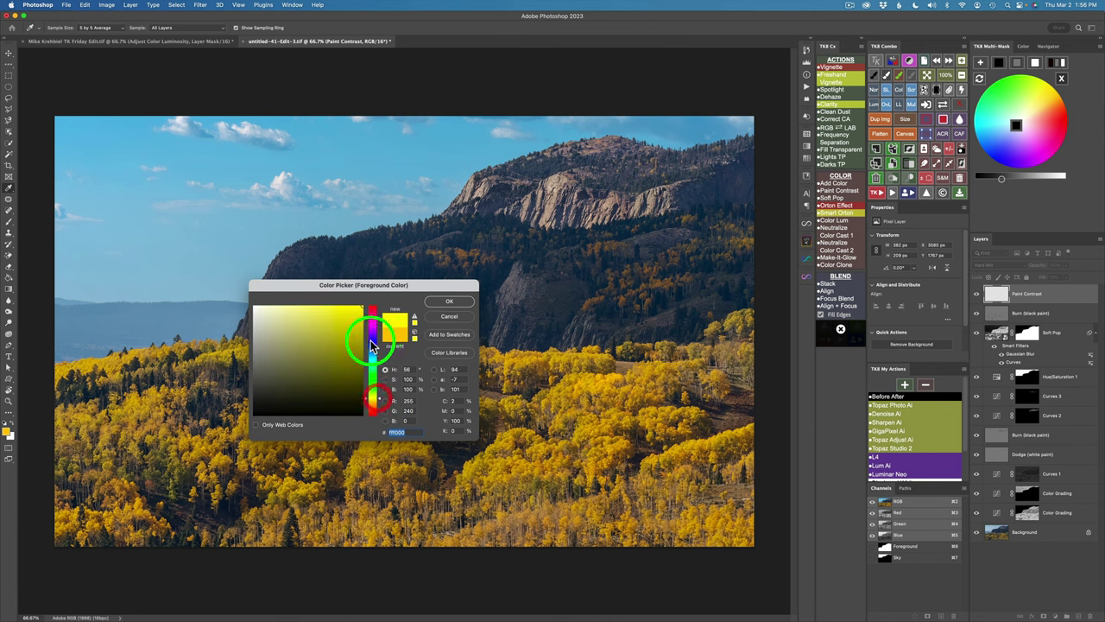
click(447, 301)
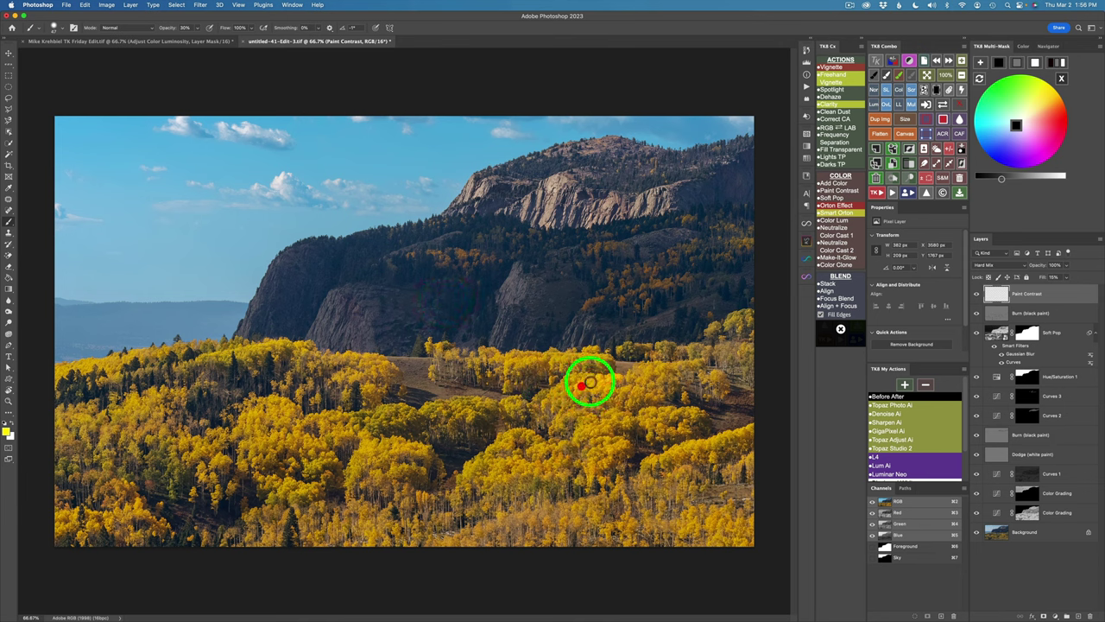
click(585, 385)
mouse_move(586, 385)
mouse_down()
mouse_move(618, 377)
mouse_move(590, 429)
mouse_up()
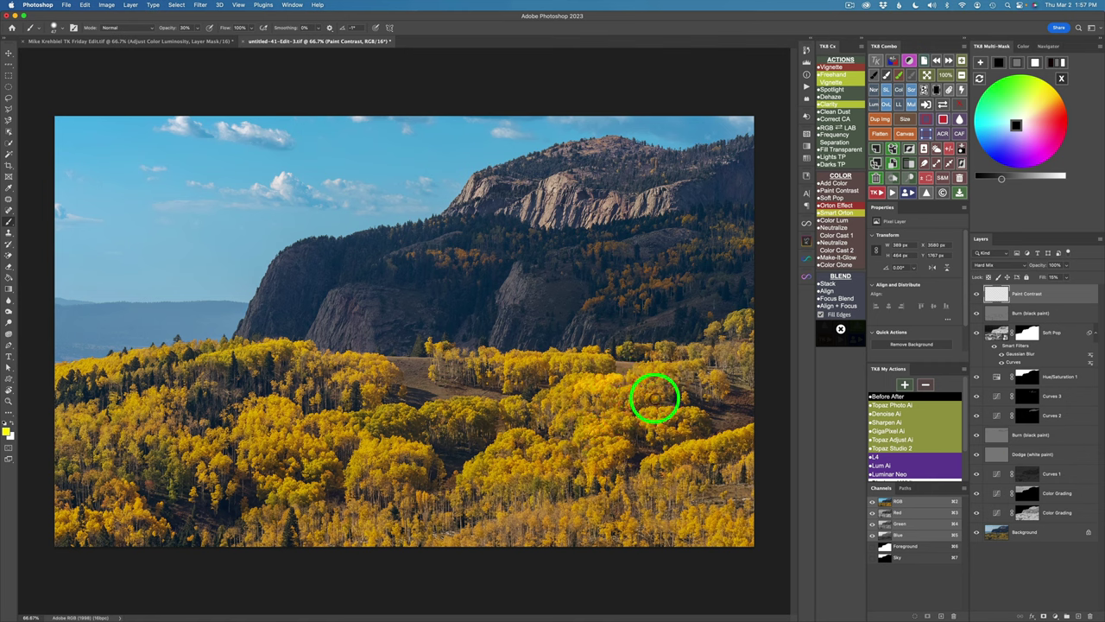
drag(664, 366, 680, 363)
click(688, 367)
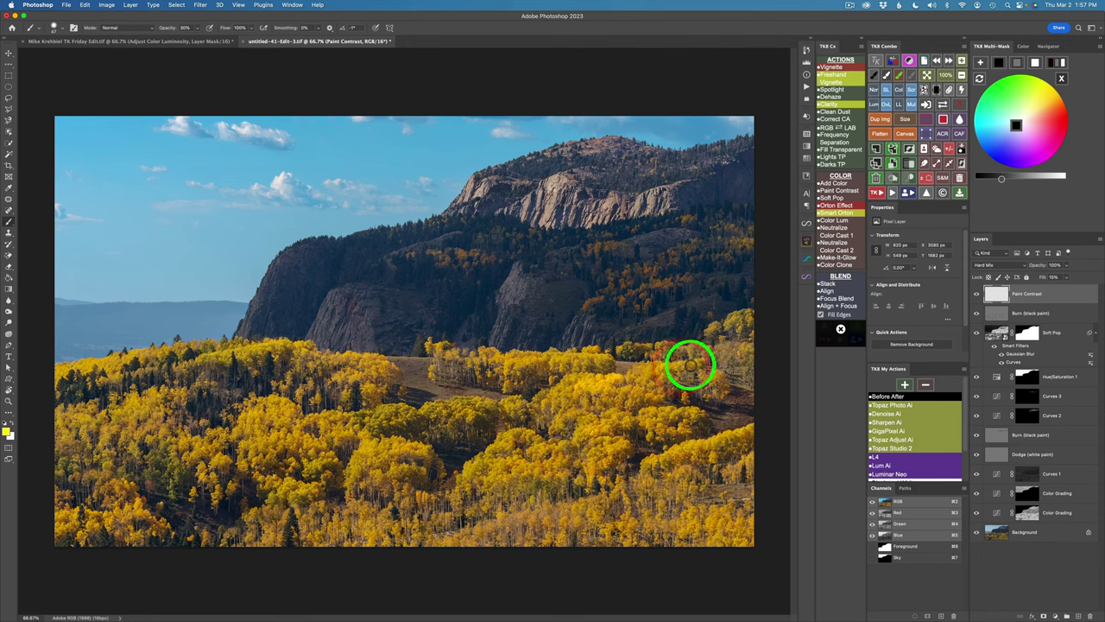
Paint the same yellow contrast onto the upper-middle tree row and the central foreground treetops
drag(527, 363, 515, 366)
click(508, 362)
click(507, 370)
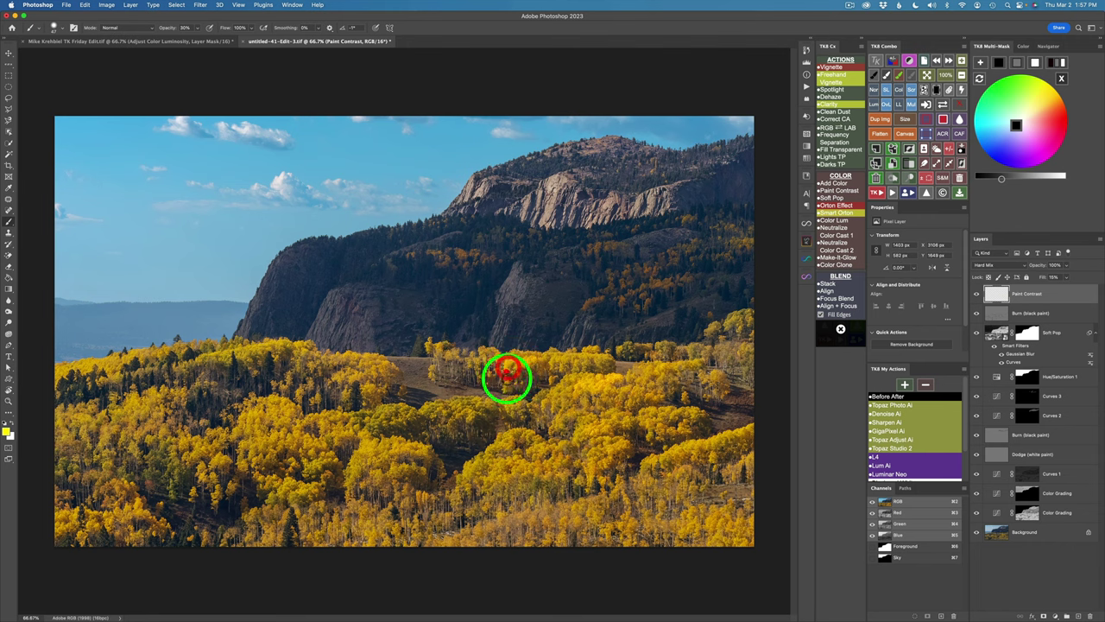
click(513, 431)
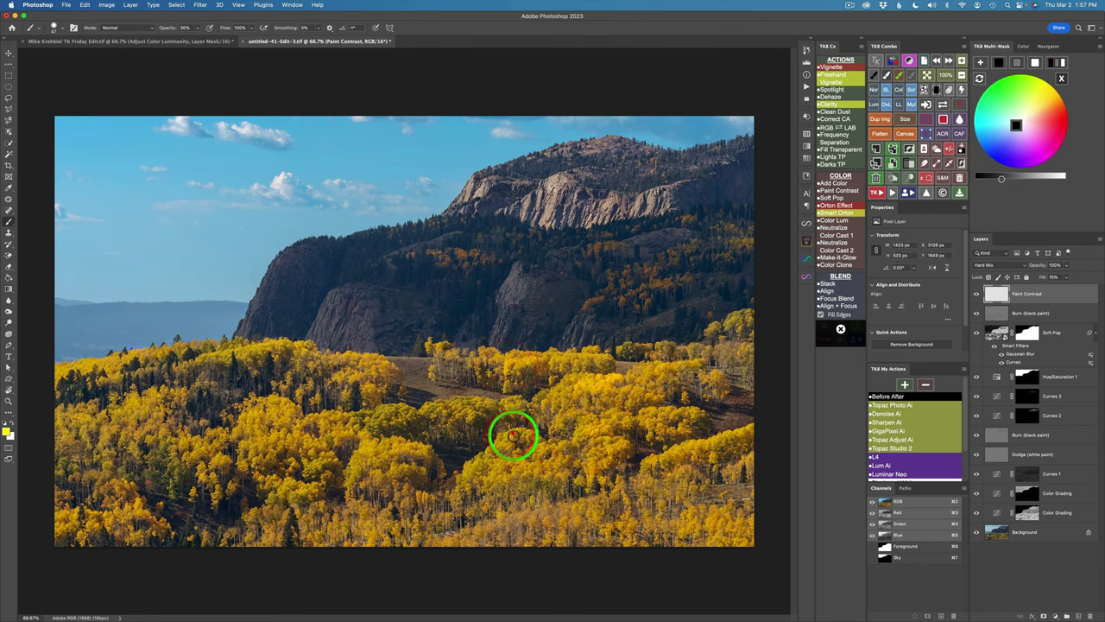
click(507, 441)
click(500, 444)
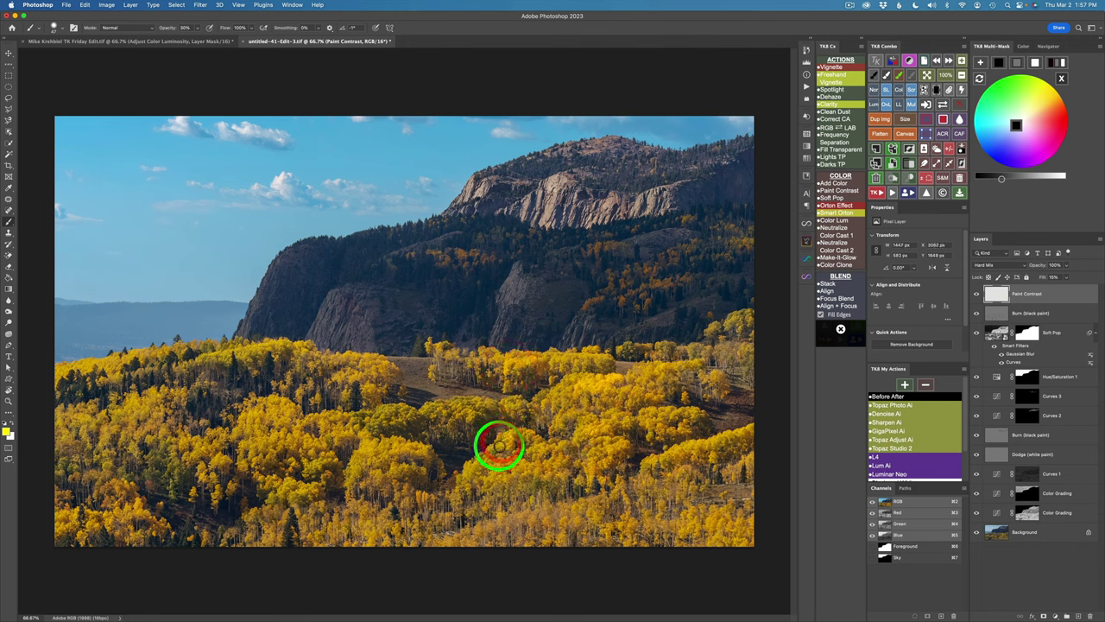
click(498, 443)
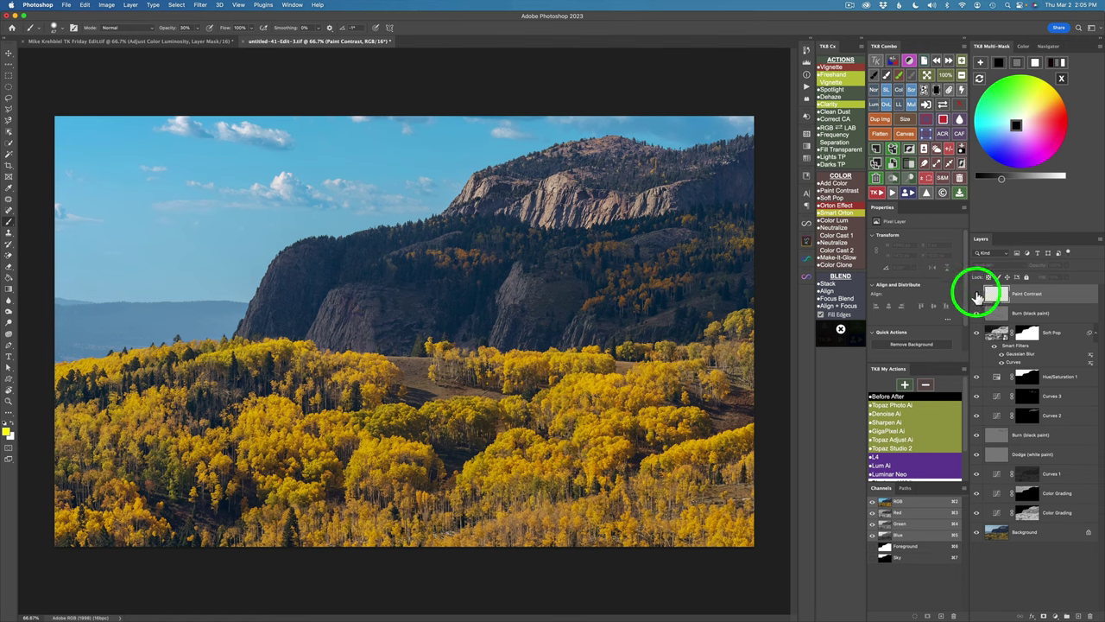
Toggle the visibility of the Paint Contrast layer to compare its effect on the trees
click(977, 296)
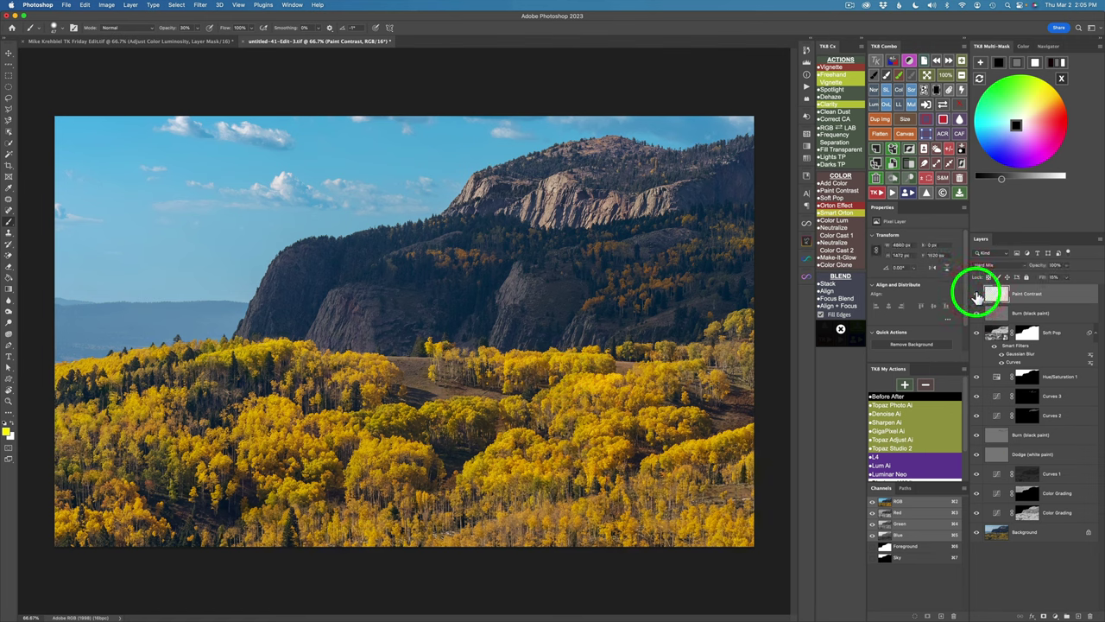
click(976, 294)
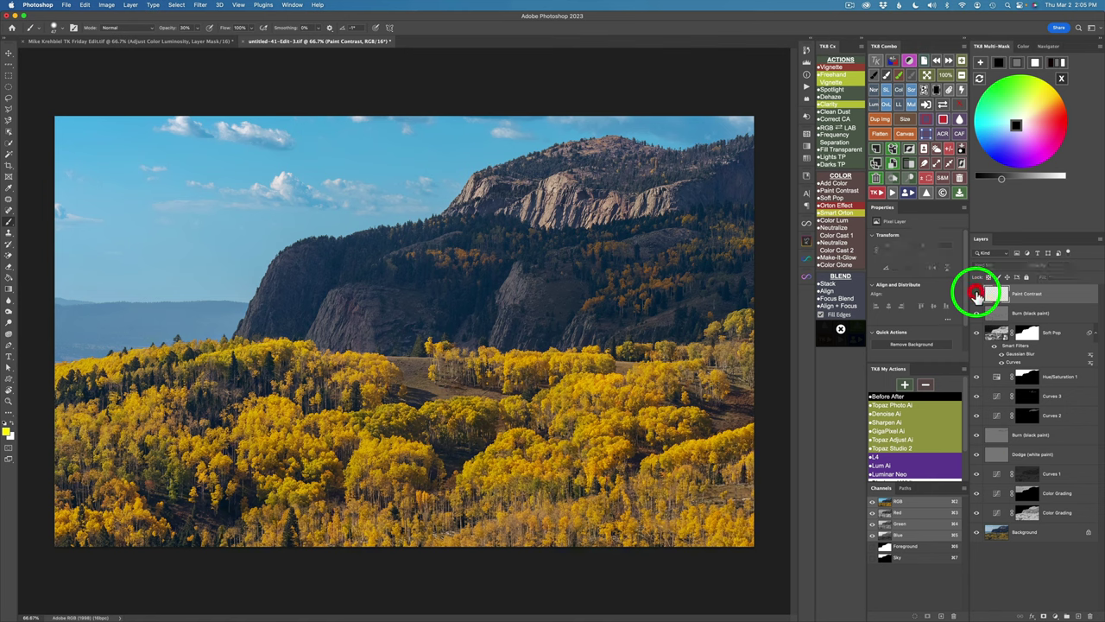
click(977, 296)
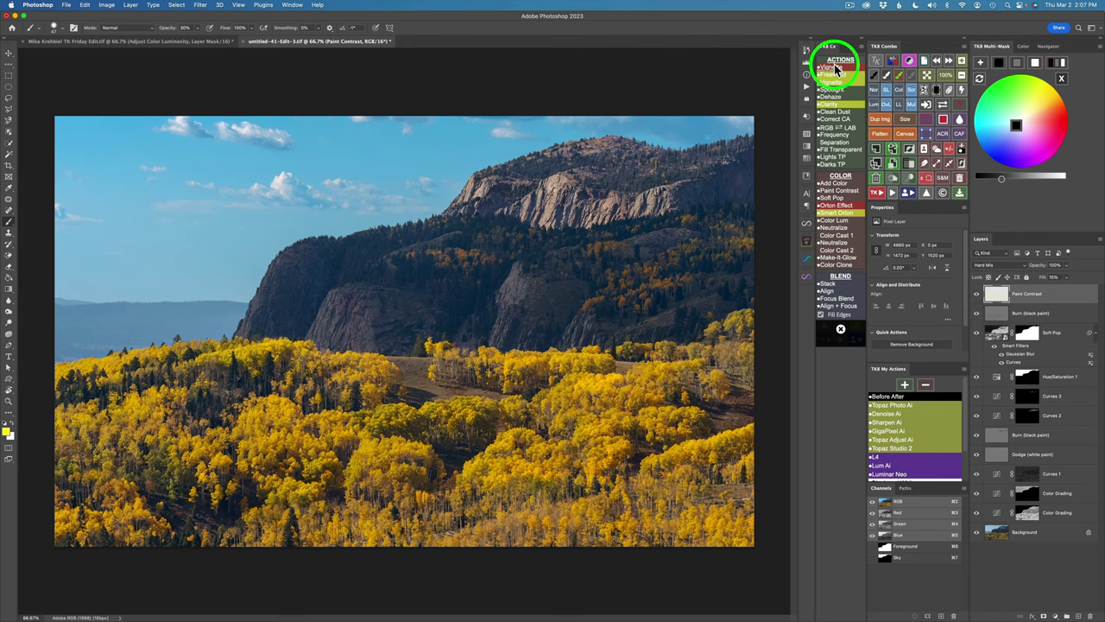
Run the Vignette action and accept its suggested Gaussian Blur radius
click(835, 68)
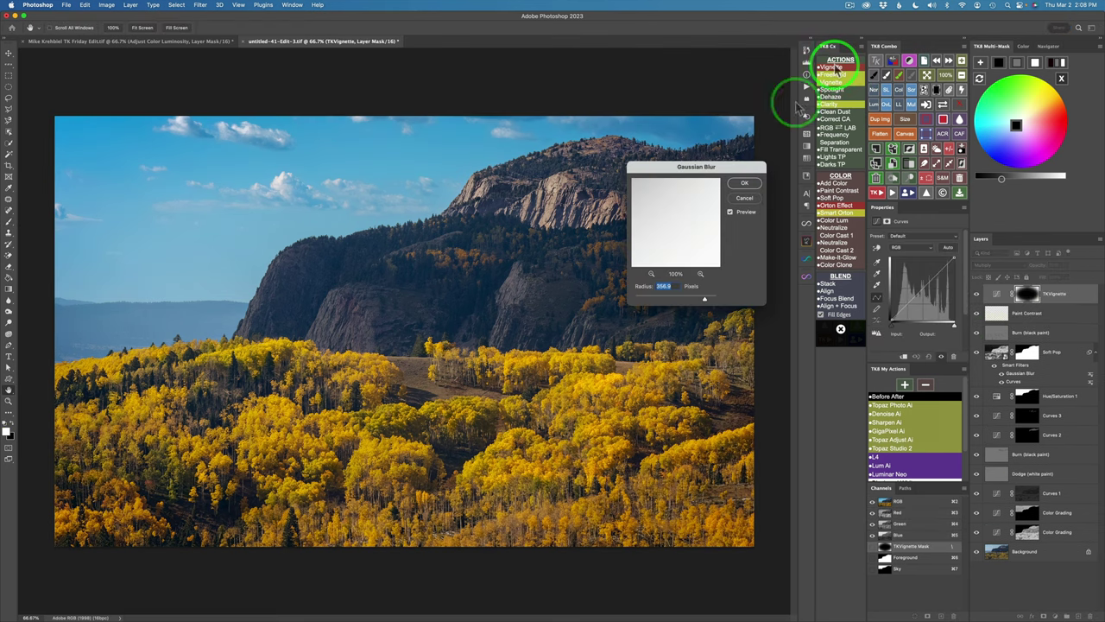
click(746, 187)
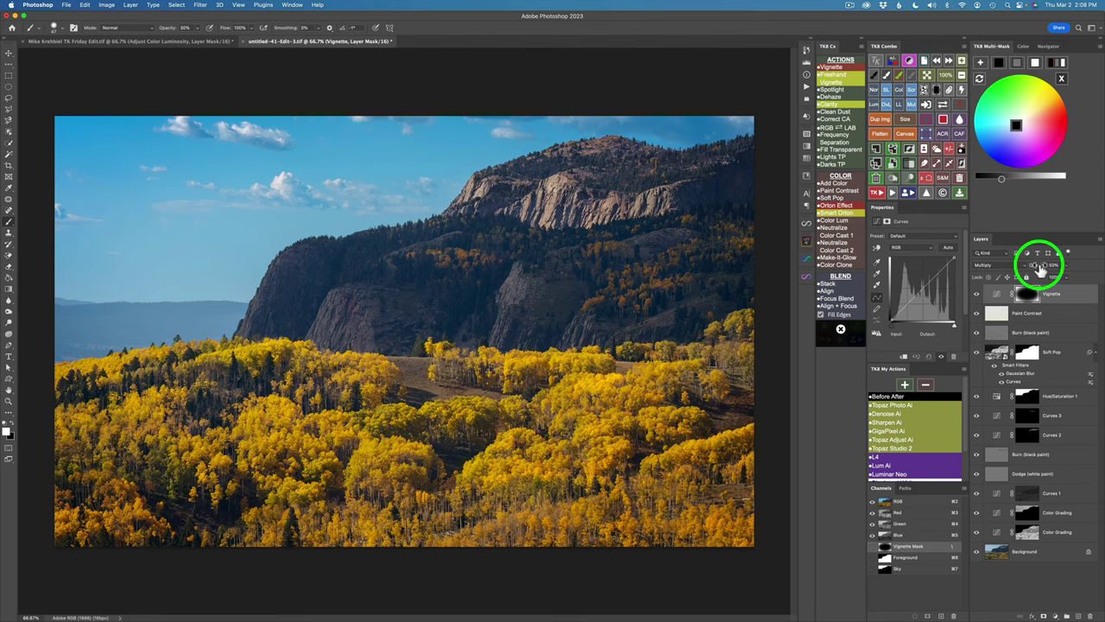
Reduce the Vignette layer's opacity to 25% and toggle its visibility to compare the effect
drag(1034, 269, 978, 296)
click(977, 294)
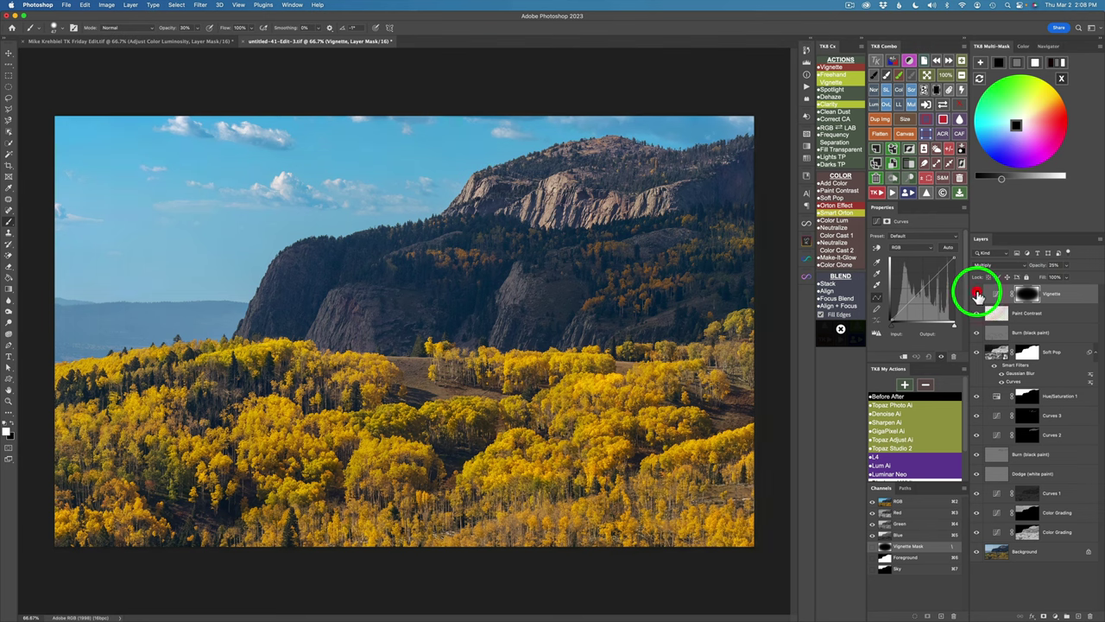
click(976, 294)
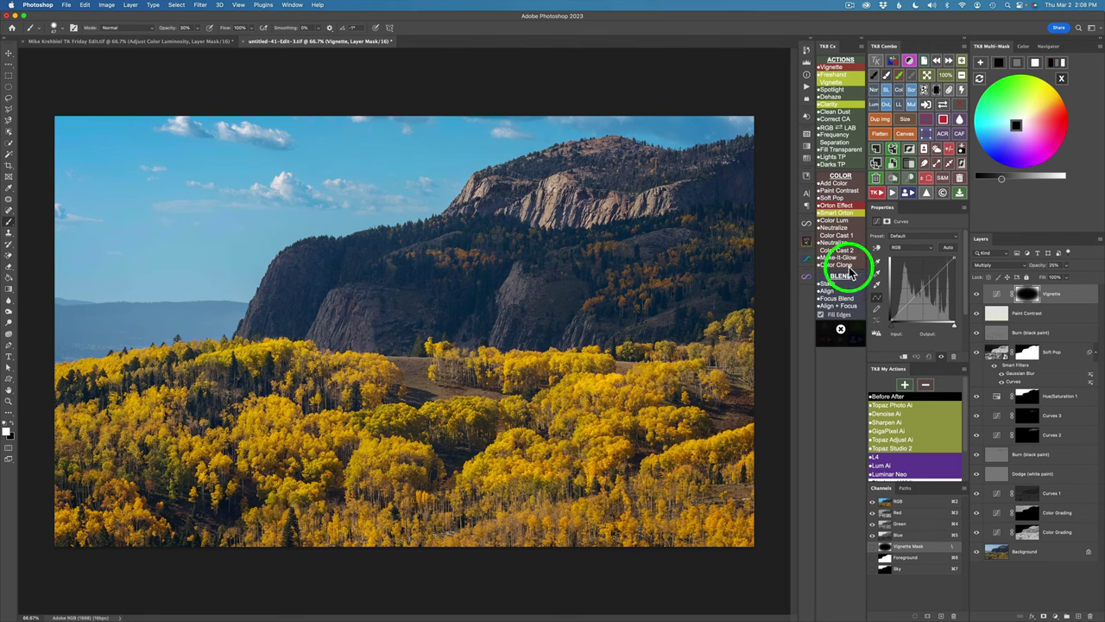
Place the Vignette layer in a masked group and apply the saved Foreground mask to that group
click(914, 165)
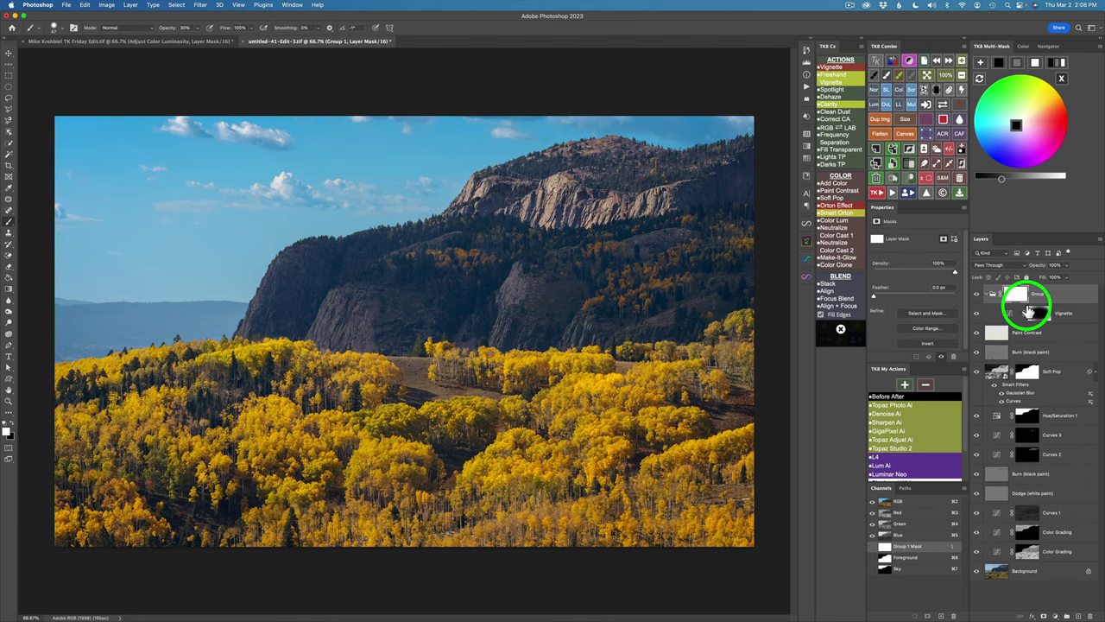
click(926, 104)
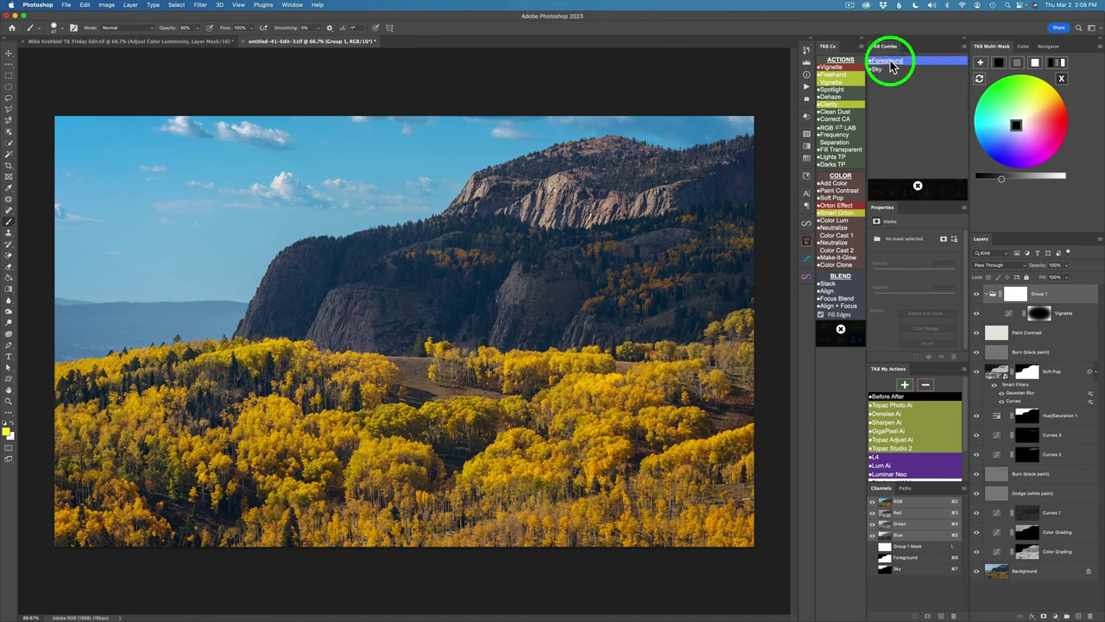
click(889, 60)
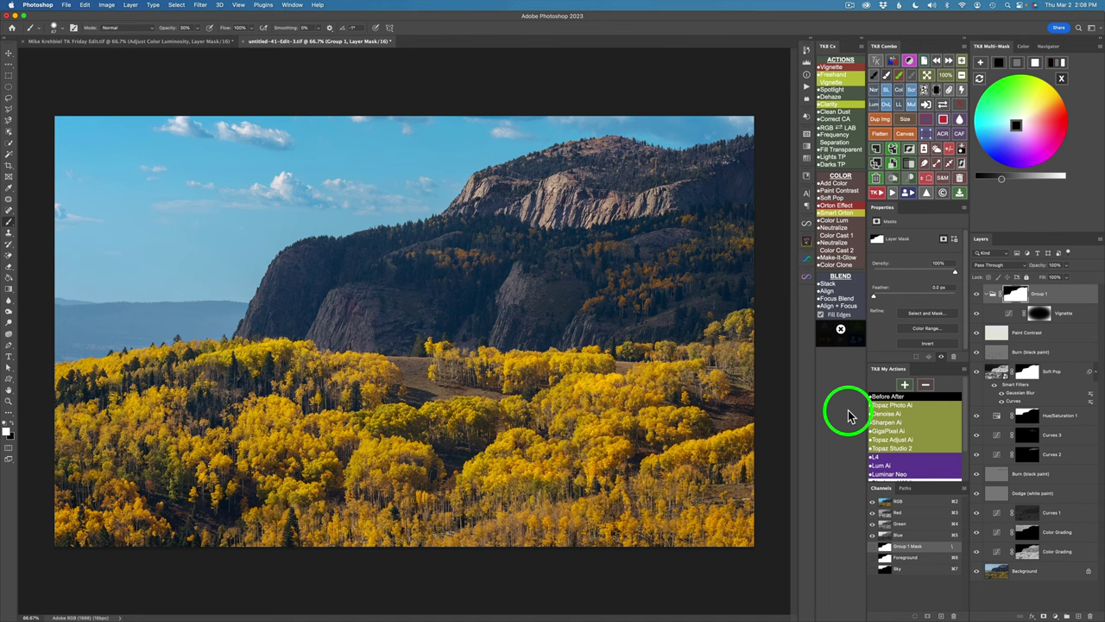
Add a Color Luminosity layer with the Color Lum action and set Cyans to 49, Blues to -23, Yellows to 104 and Reds to 33
click(834, 222)
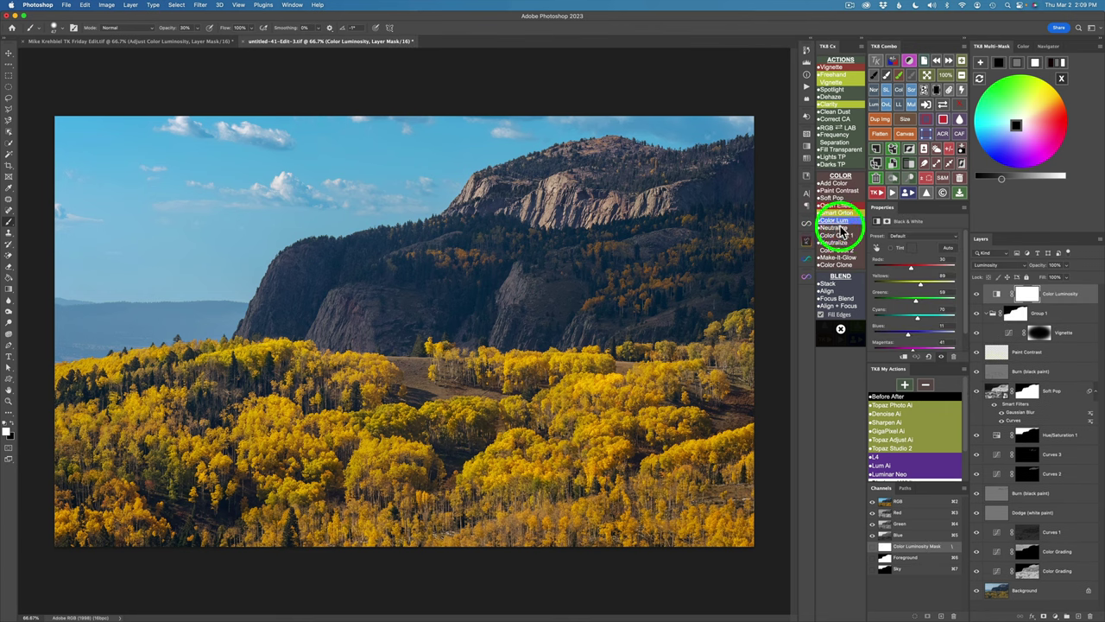
drag(921, 357, 923, 371)
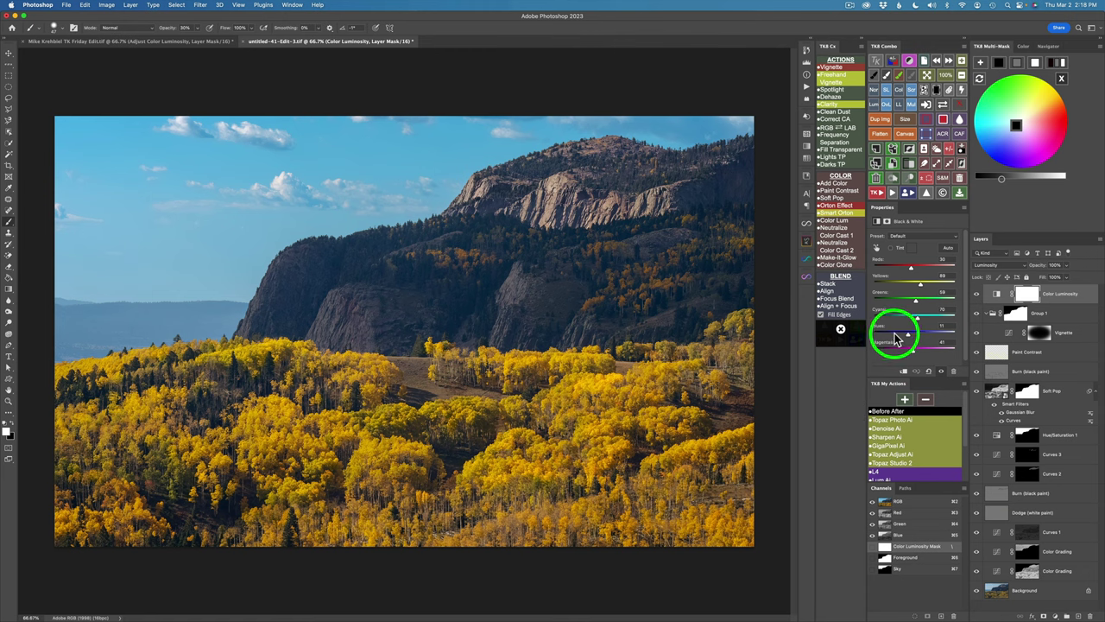
drag(910, 339, 917, 324)
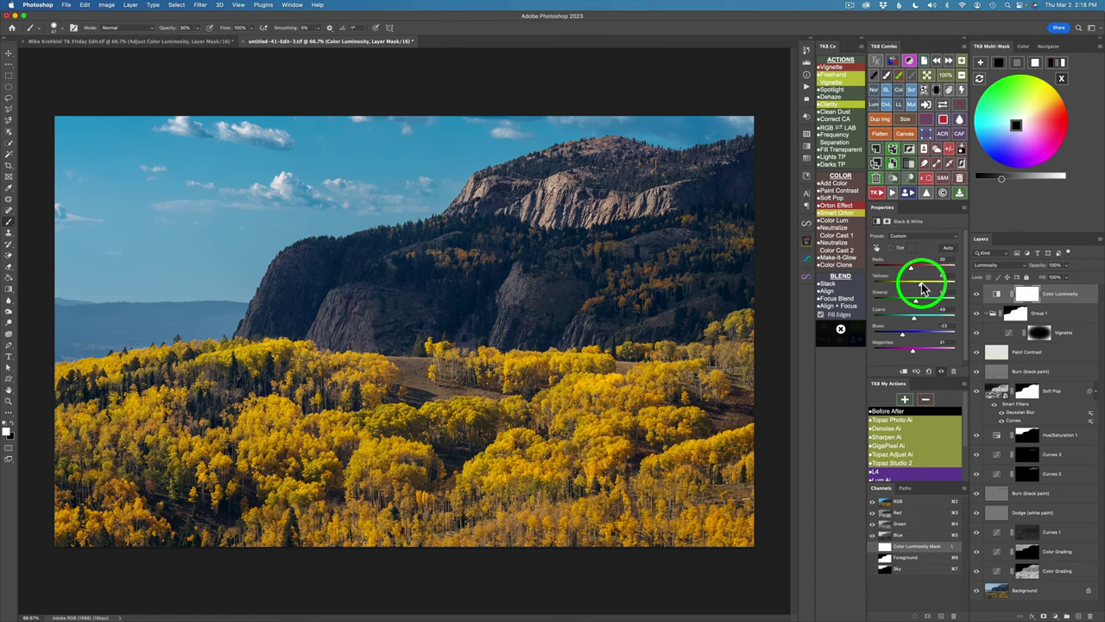
drag(924, 288, 913, 267)
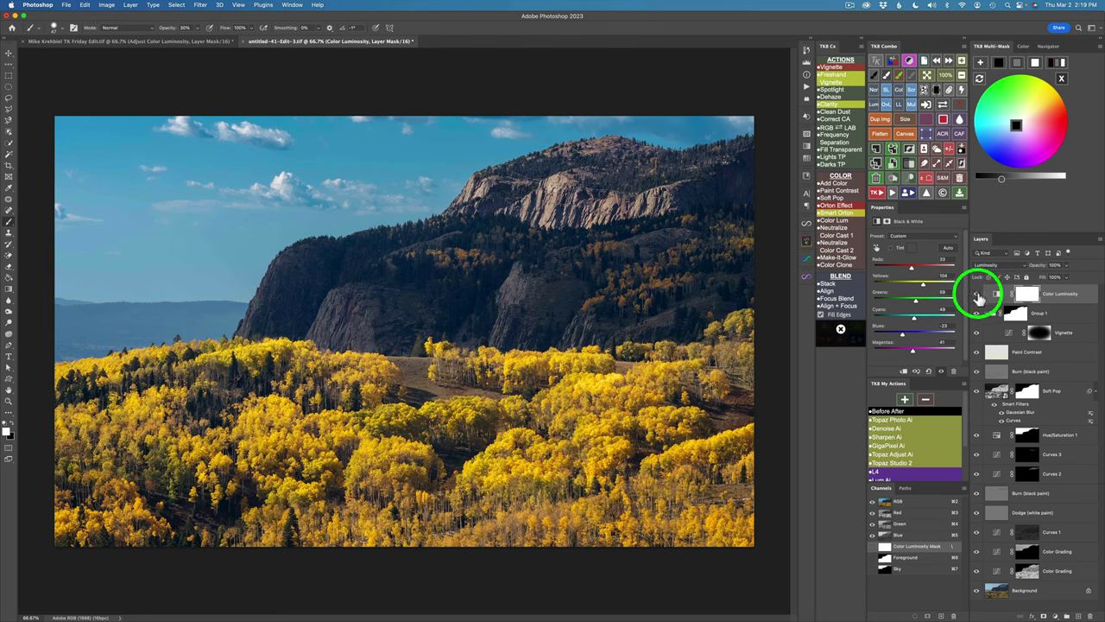
Toggle the visibility of the Color Luminosity layer to compare the sky and trees with and without it
click(978, 294)
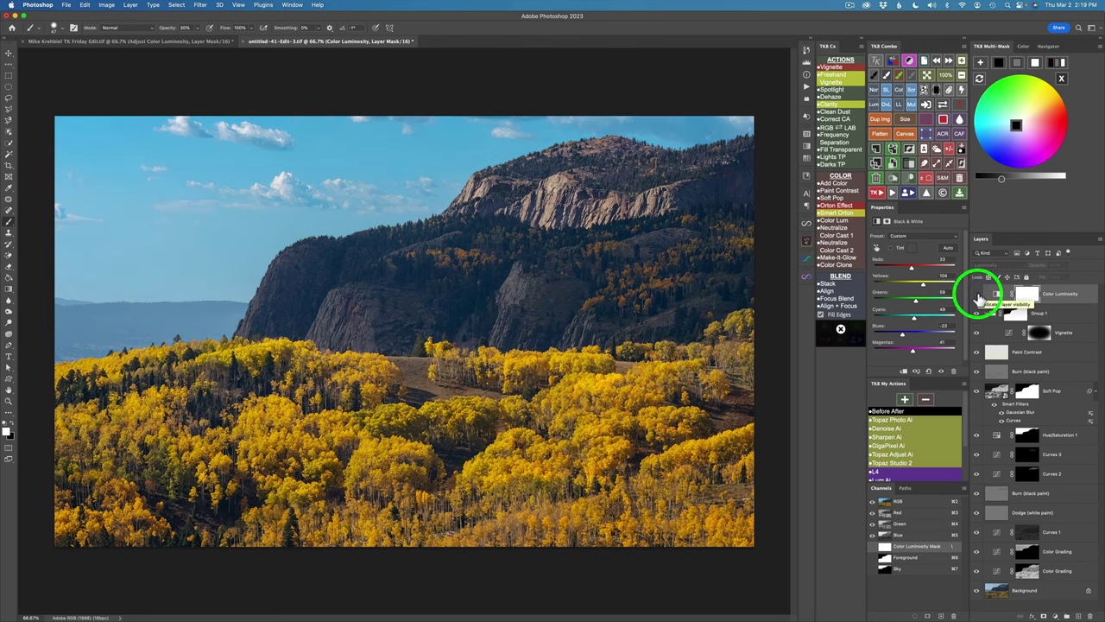
click(978, 294)
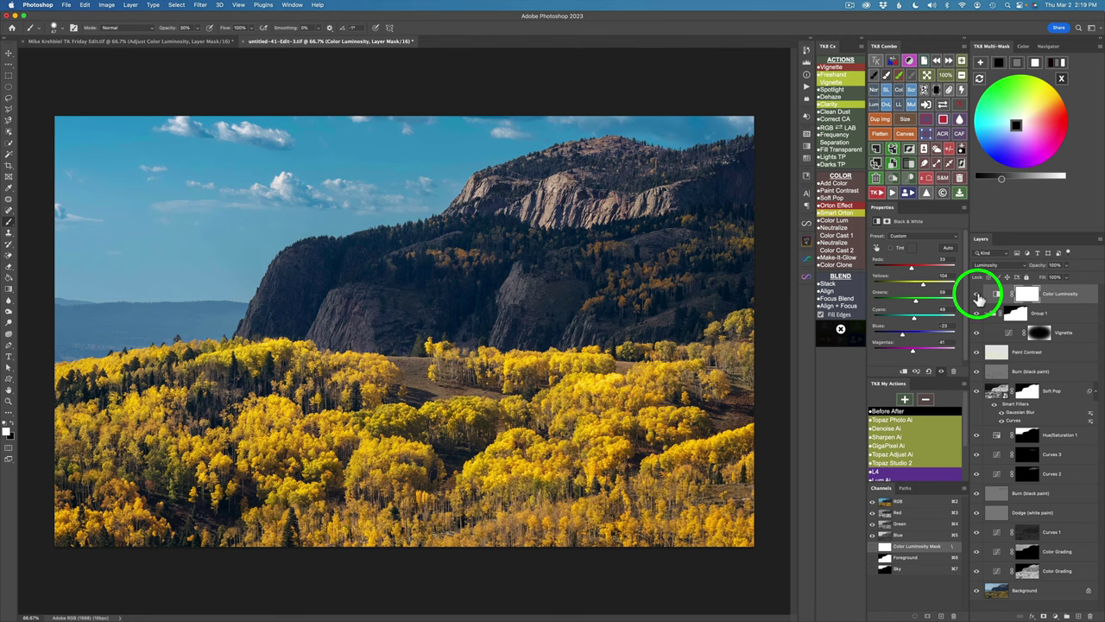
click(978, 294)
click(978, 295)
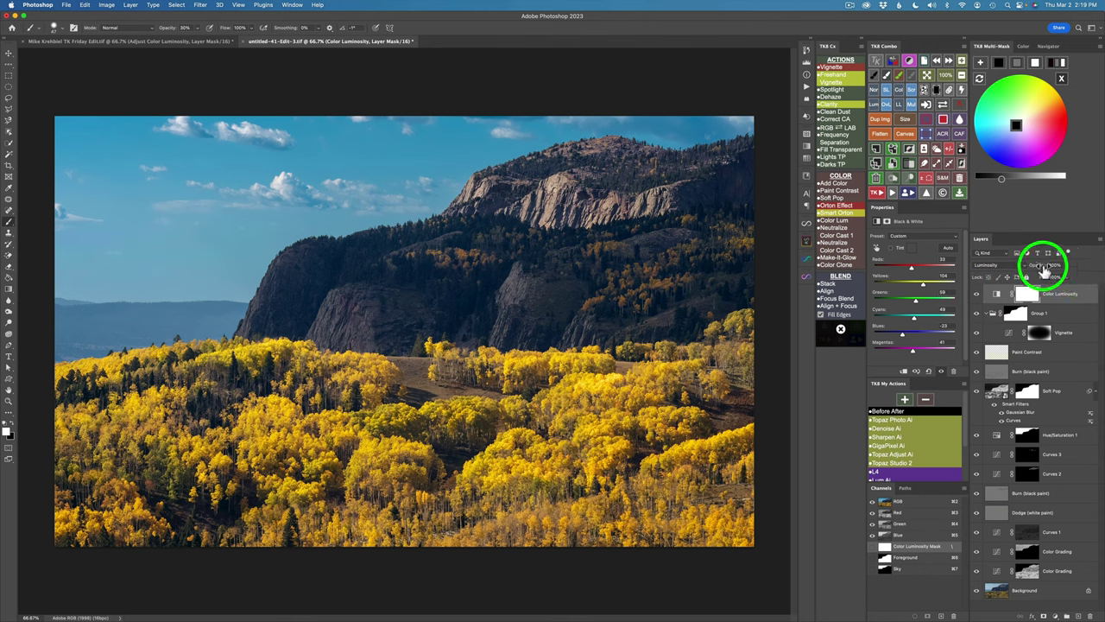
Reduce the Color Luminosity layer's opacity to 88% and compare the image with the layer hidden and shown
drag(1041, 271, 890, 259)
click(976, 292)
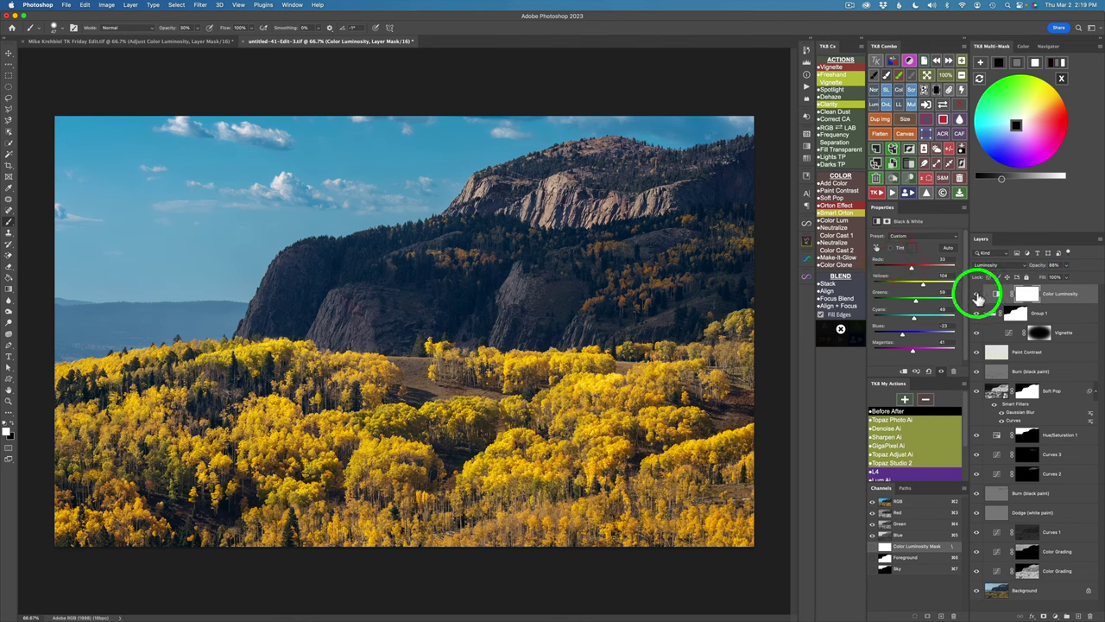
click(978, 295)
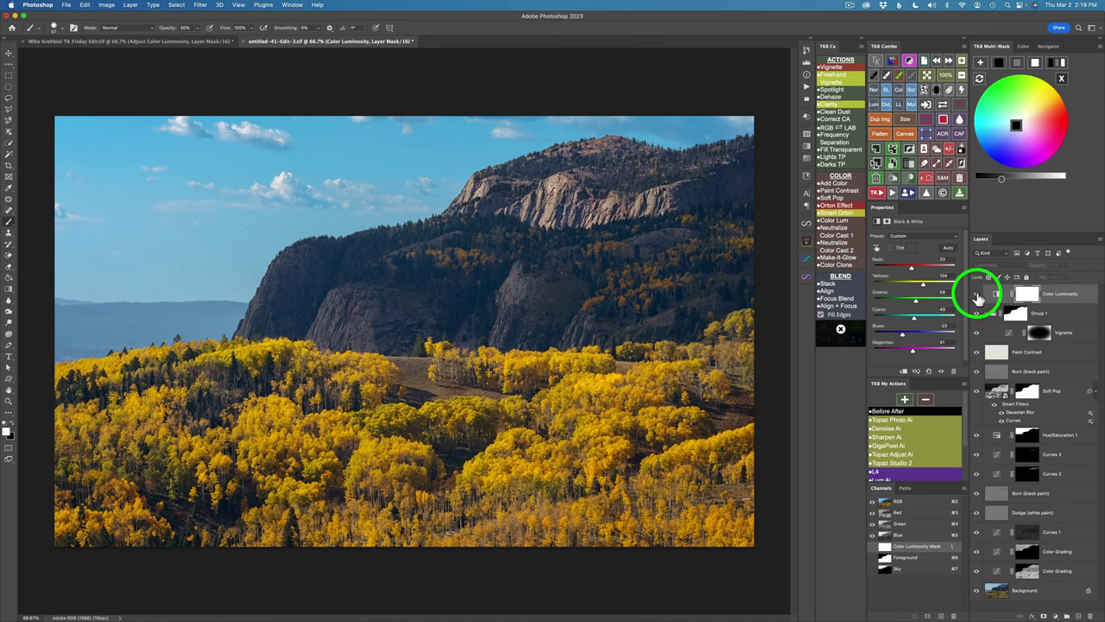
click(978, 295)
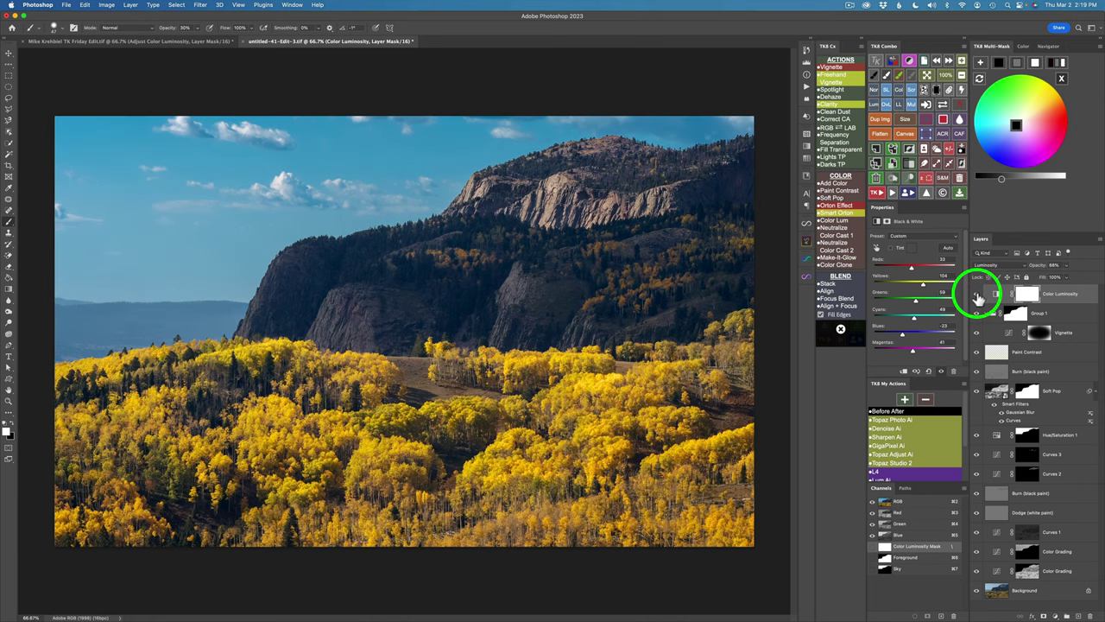